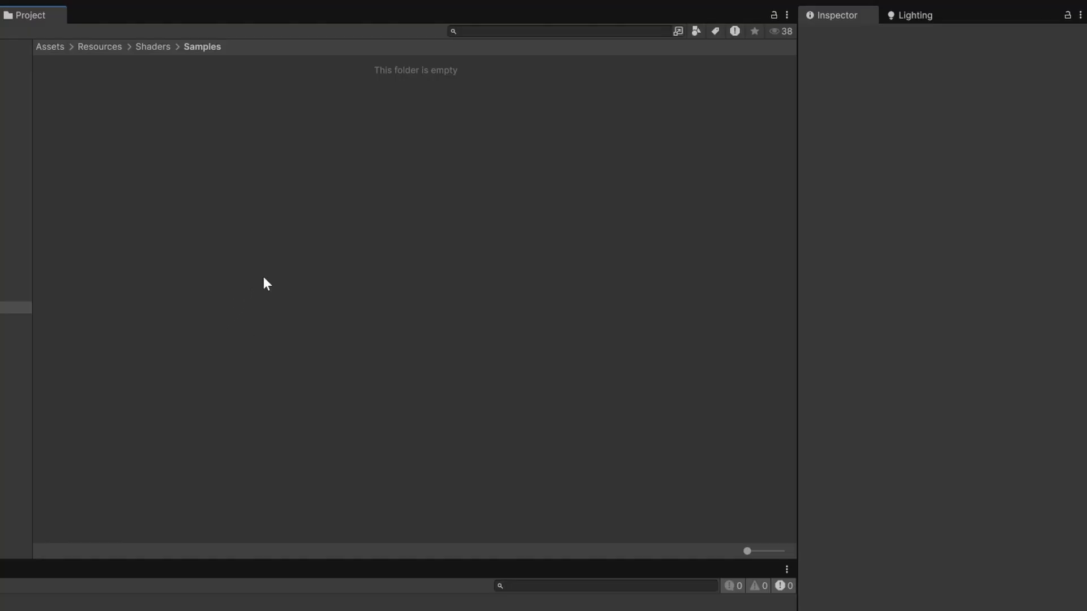
Create an HDRP Fullscreen Shader Graph in the Assets/Resources/Shaders/Samples folder
{"action": "right_click", "coordinate": [119, 125]}
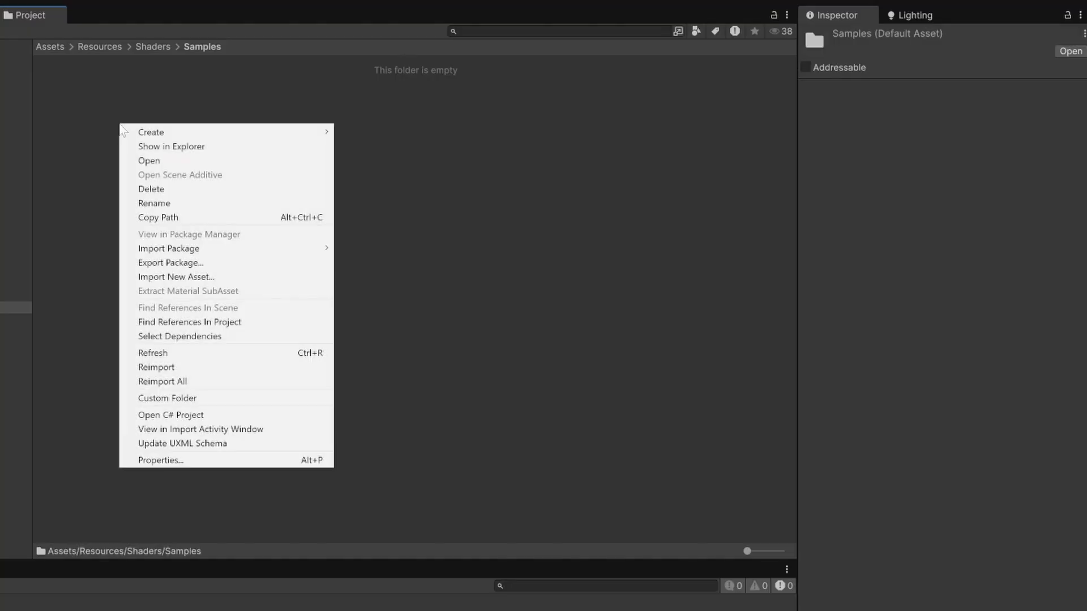
{"action": "mouse_move", "coordinate": [176, 134]}
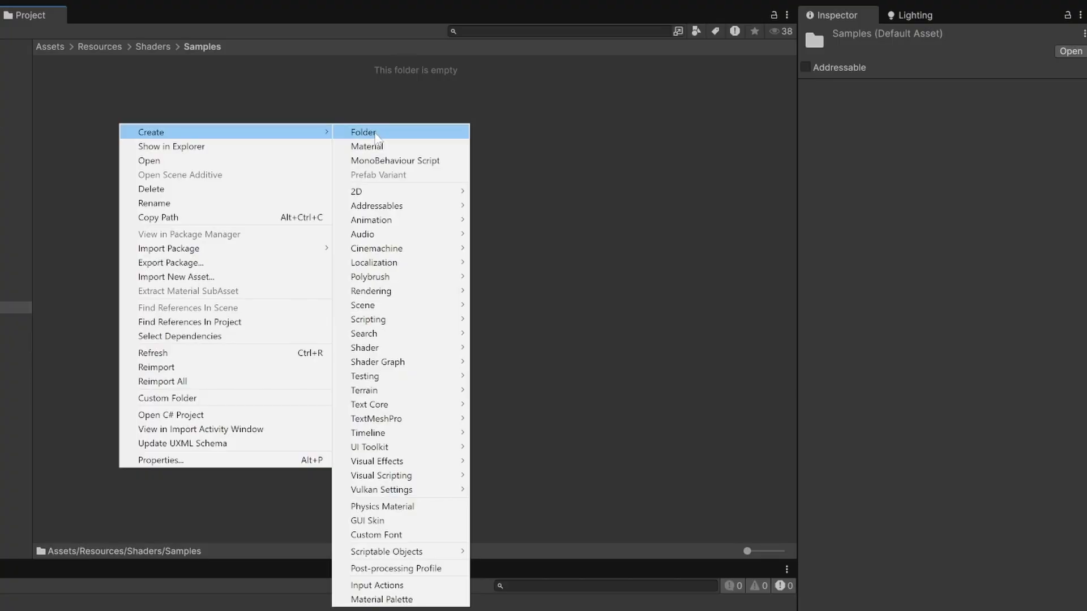
{"action": "mouse_move", "coordinate": [404, 308]}
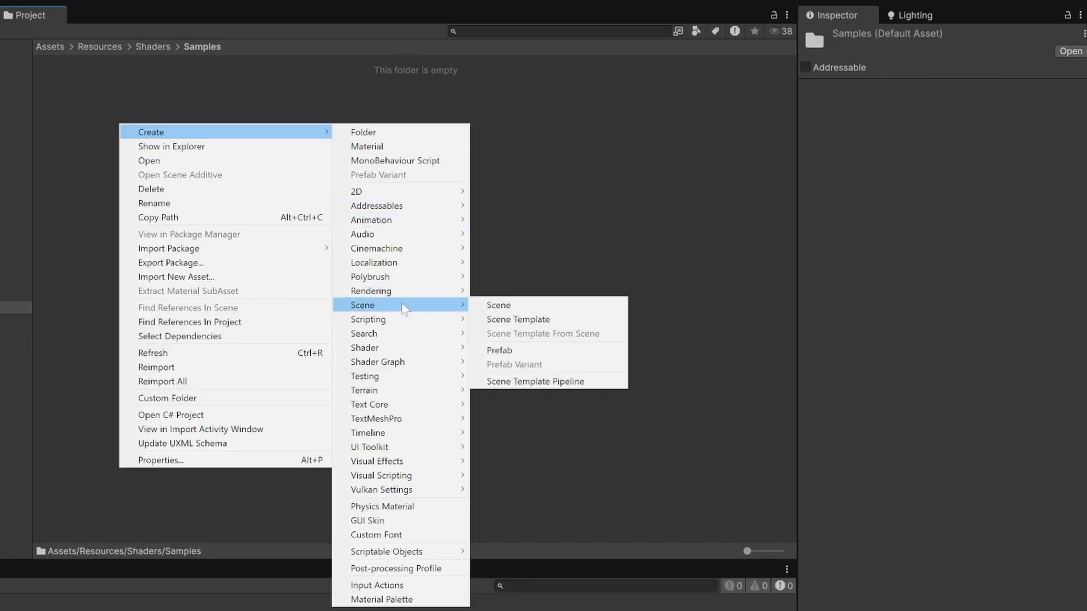
{"action": "mouse_move", "coordinate": [409, 363]}
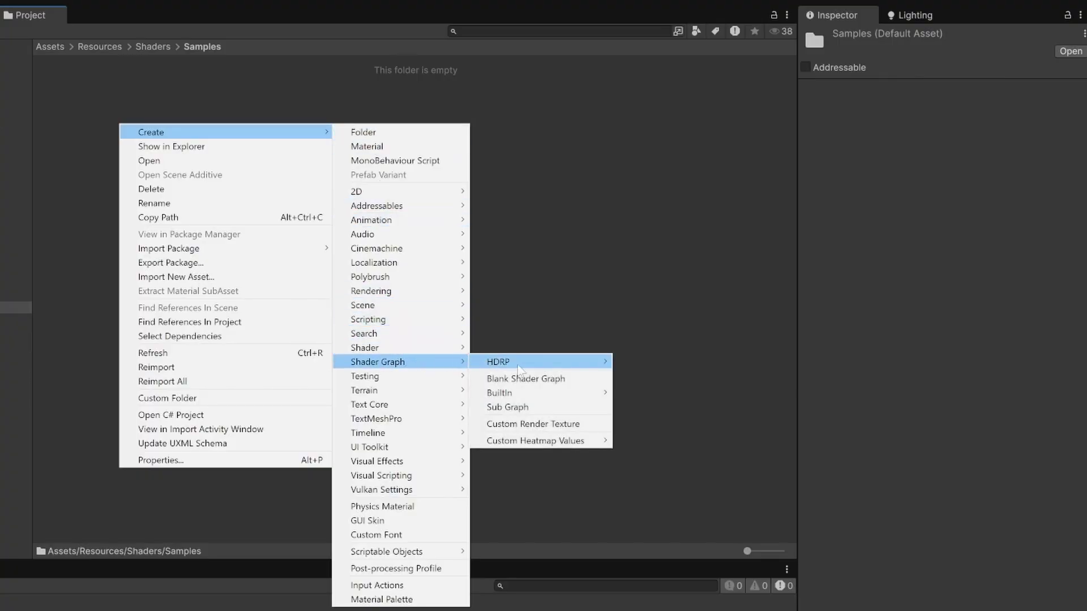
{"action": "mouse_move", "coordinate": [518, 367]}
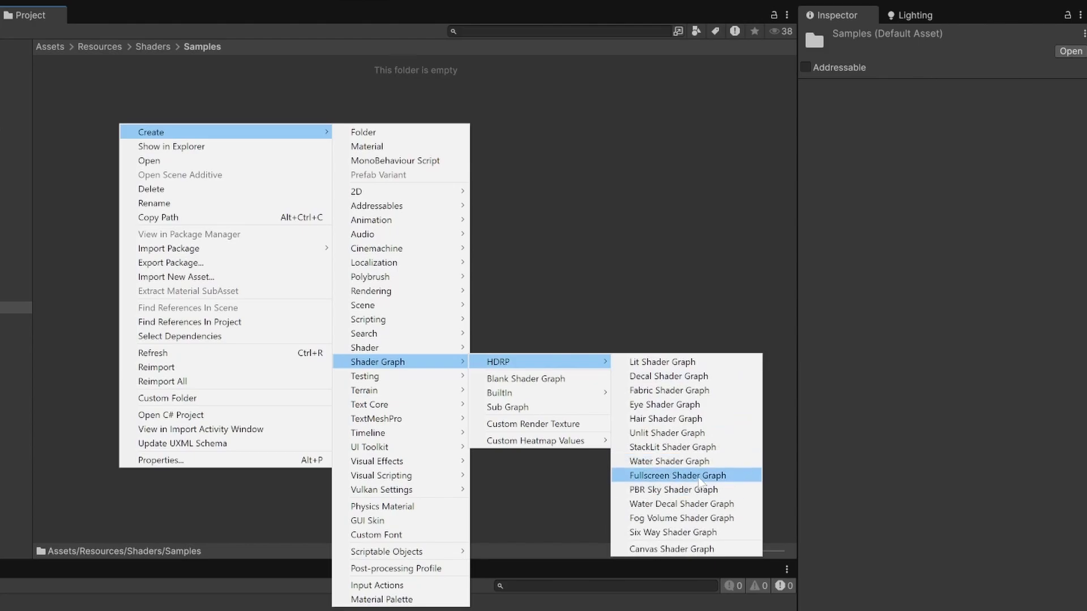
{"action": "left_click", "coordinate": [678, 476]}
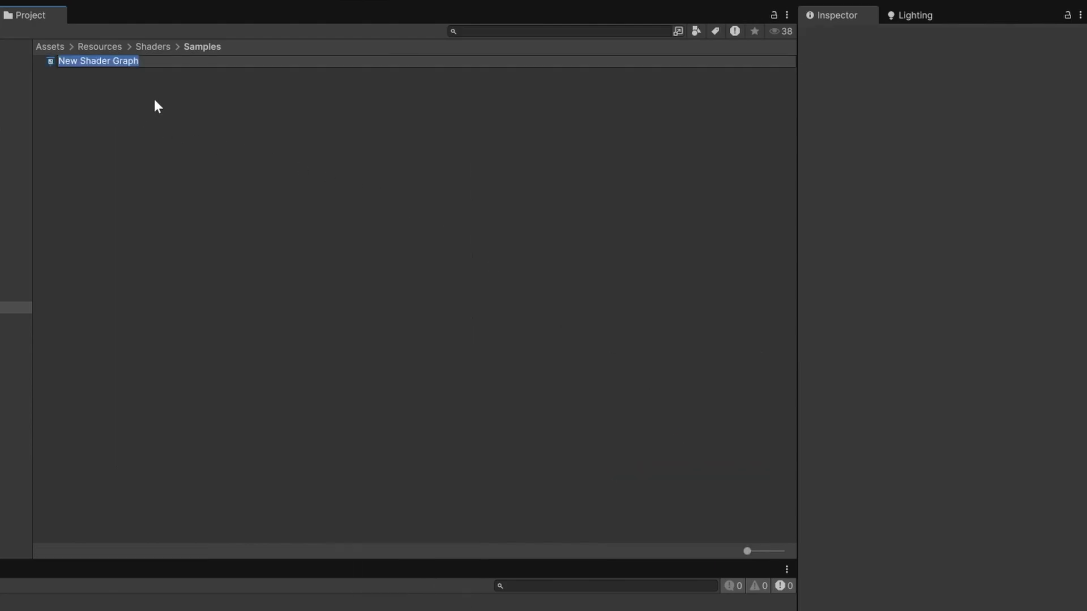
{"action": "type", "text": "Сдщыштп"}
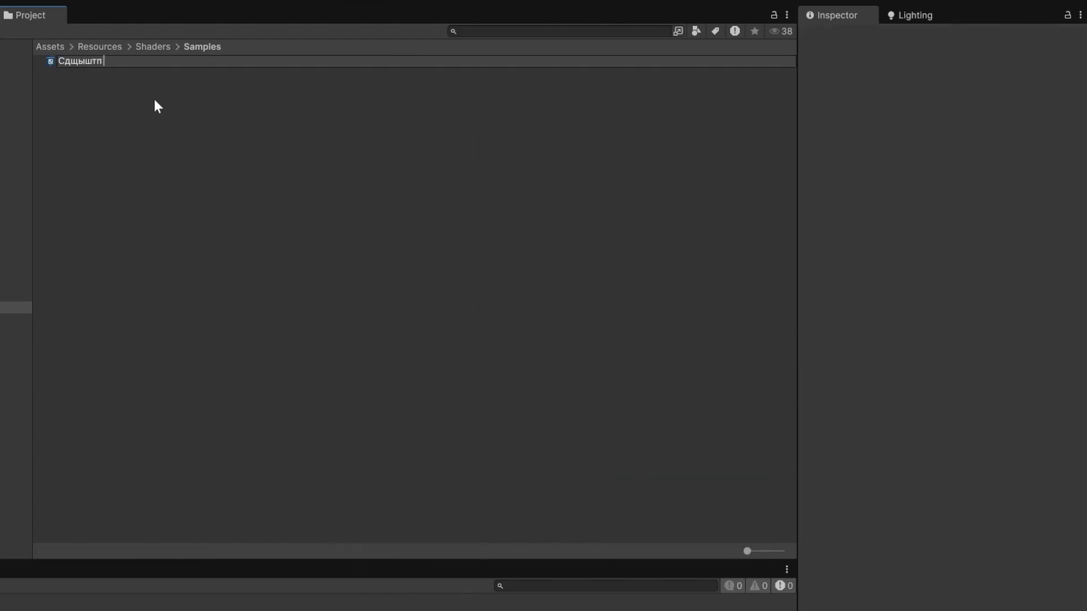
{"action": "type", "text": " нун"}
{"action": "key", "text": "BackSpace"}
{"action": "key", "text": "BackSpace"}
{"action": "key", "text": "BackSpace"}
{"action": "key", "text": "BackSpace"}
{"action": "key", "text": "BackSpace"}
{"action": "key", "text": "BackSpace"}
{"action": "key", "text": "BackSpace"}
{"action": "key", "text": "BackSpace"}
{"action": "key", "text": "BackSpace"}
{"action": "key", "text": "BackSpace"}
{"action": "key", "text": "BackSpace"}
Name the new shader graph "Closing eyes shader"
{"action": "type", "text": "Closing eyes shader"}
{"action": "key", "text": "Return"}
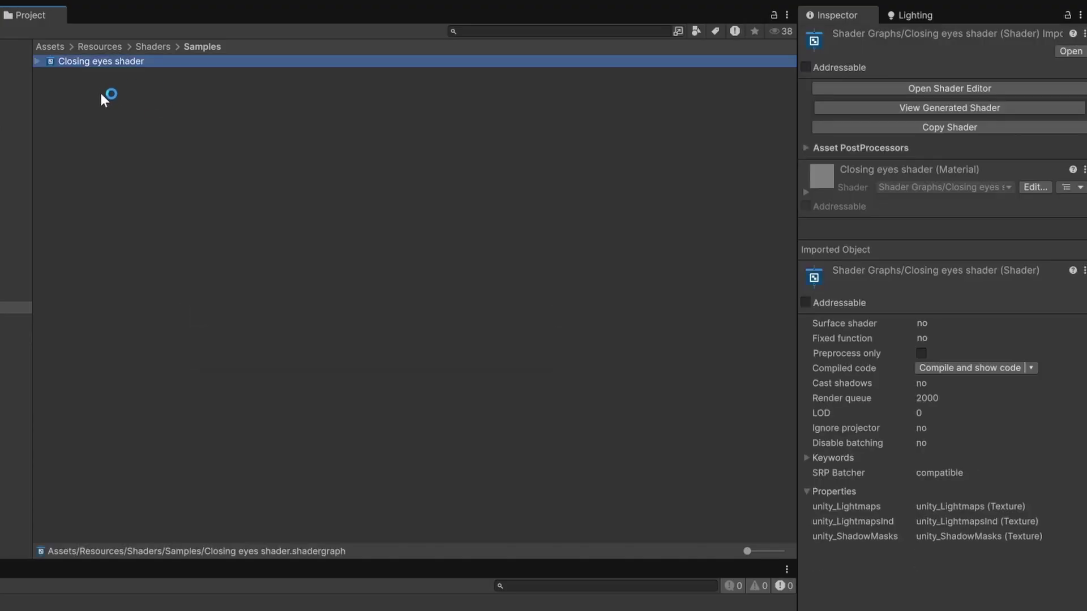
Create a material from the Closing eyes shader and name it "Closing eyes material"
{"action": "right_click", "coordinate": [109, 61]}
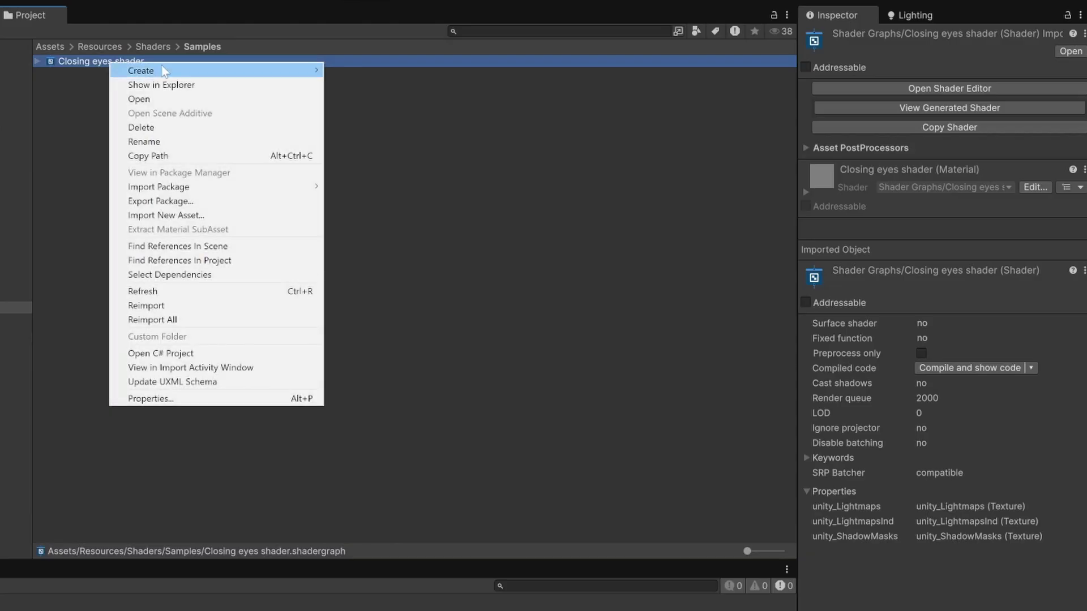
{"action": "mouse_move", "coordinate": [162, 70]}
{"action": "left_click", "coordinate": [383, 88]}
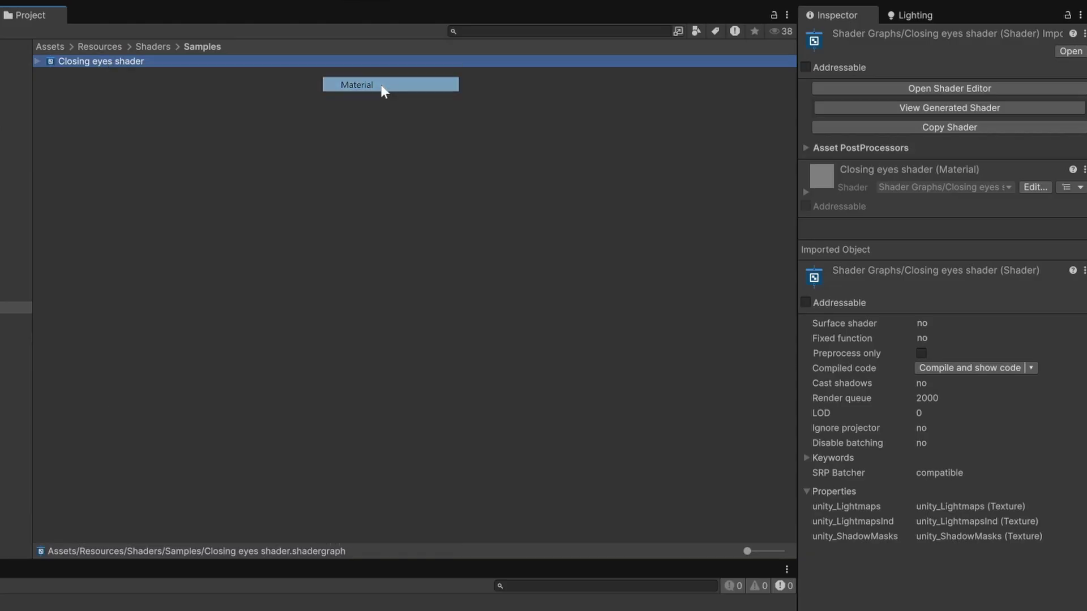
{"action": "type", "text": "Clo"}
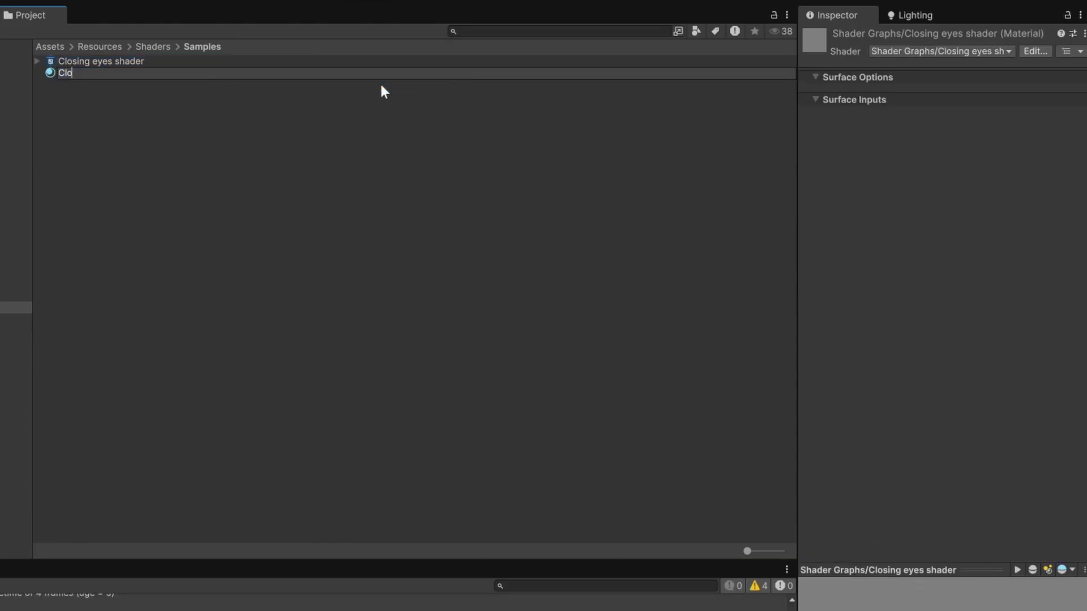
{"action": "type", "text": "sing eyes material"}
{"action": "key", "text": "Return"}
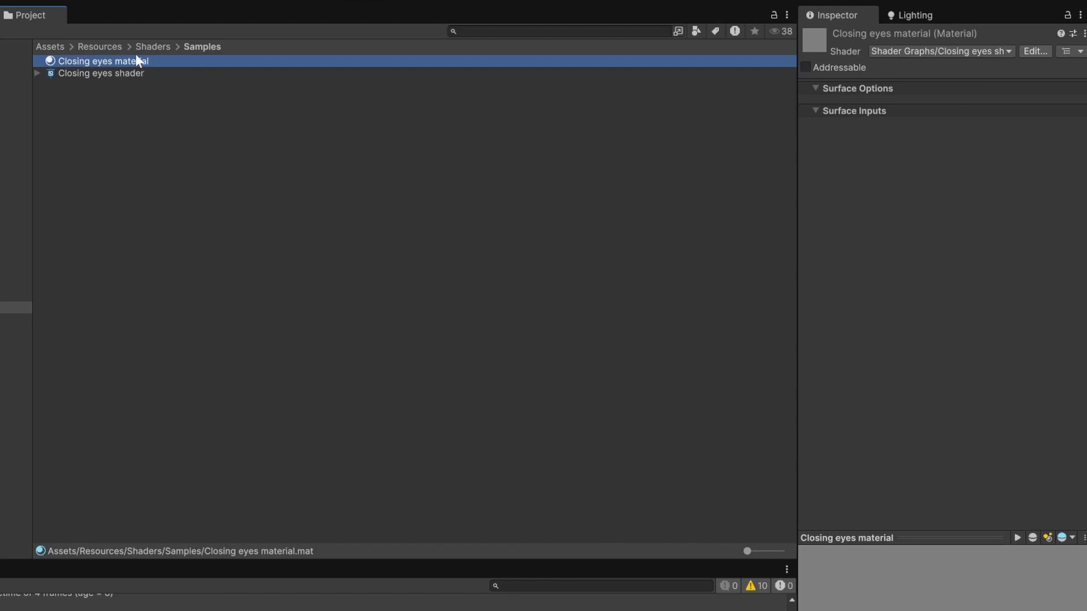
In the Closing eyes shader graph, set the Fragment Base Color to black and the HDRP Blend Mode to Alpha
{"action": "double_click", "coordinate": [82, 73]}
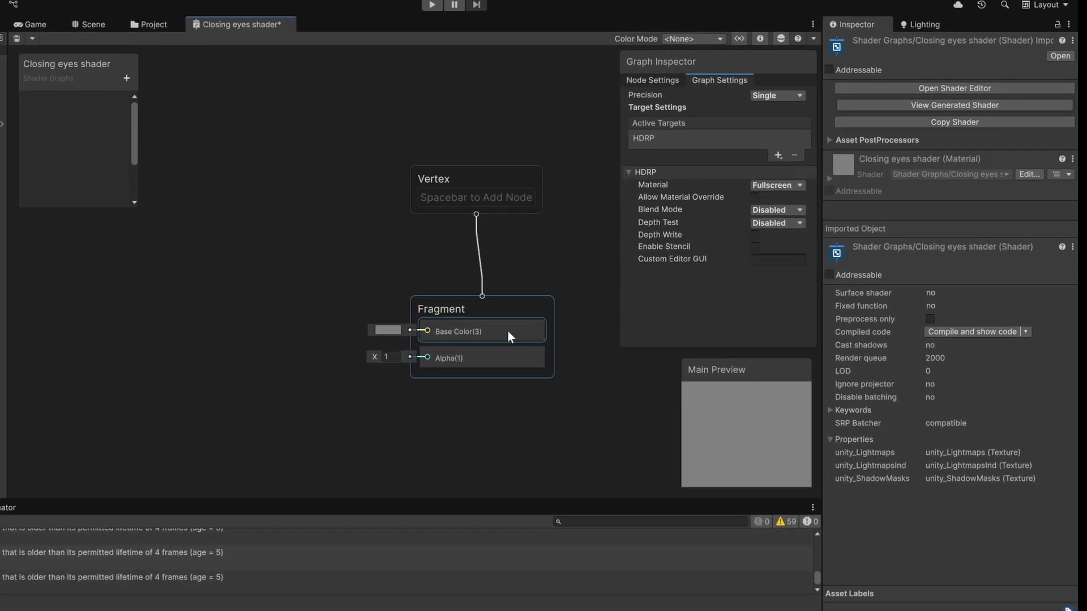
{"action": "left_click", "coordinate": [392, 330]}
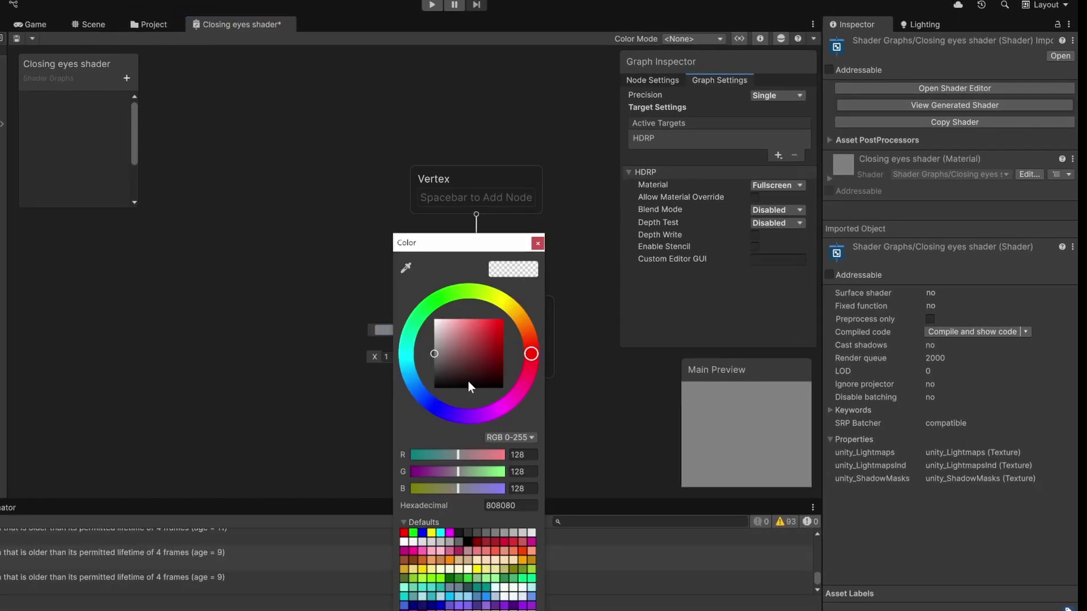
{"action": "left_click_drag", "start_coordinate": [468, 386], "coordinate": [433, 389]}
{"action": "left_click", "coordinate": [277, 335]}
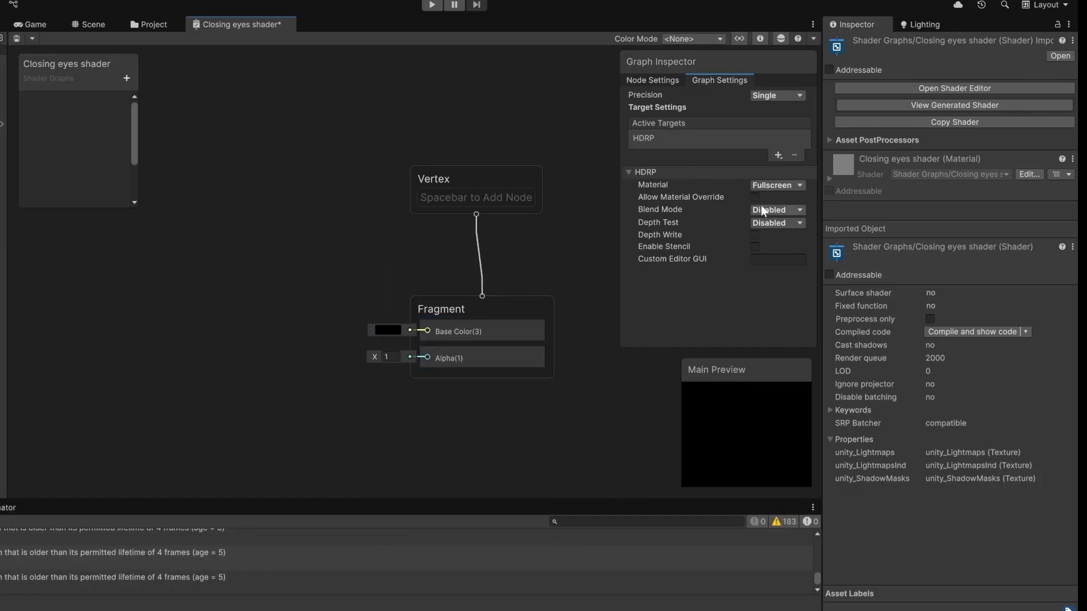
{"action": "left_click", "coordinate": [775, 210]}
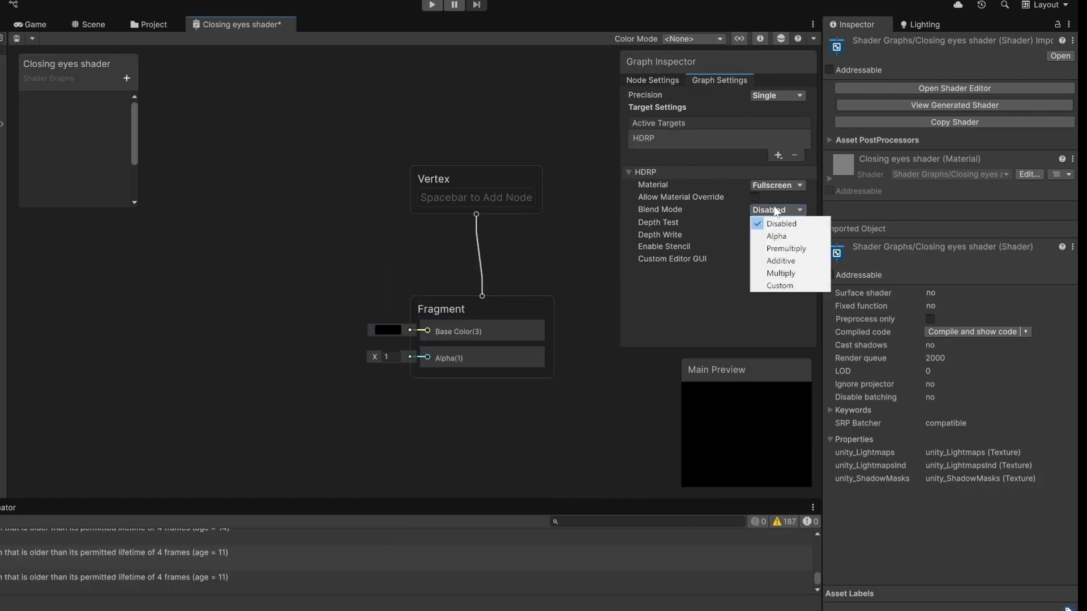
{"action": "left_click", "coordinate": [776, 236]}
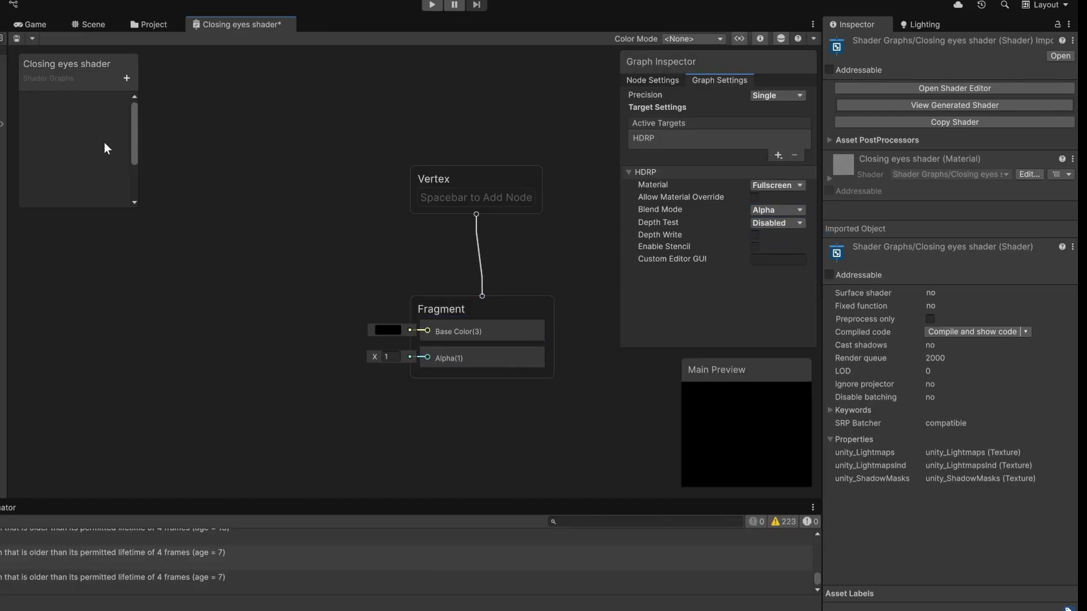
Add a Float property named "Eyes closed" to the shader graph
{"action": "left_click", "coordinate": [127, 79]}
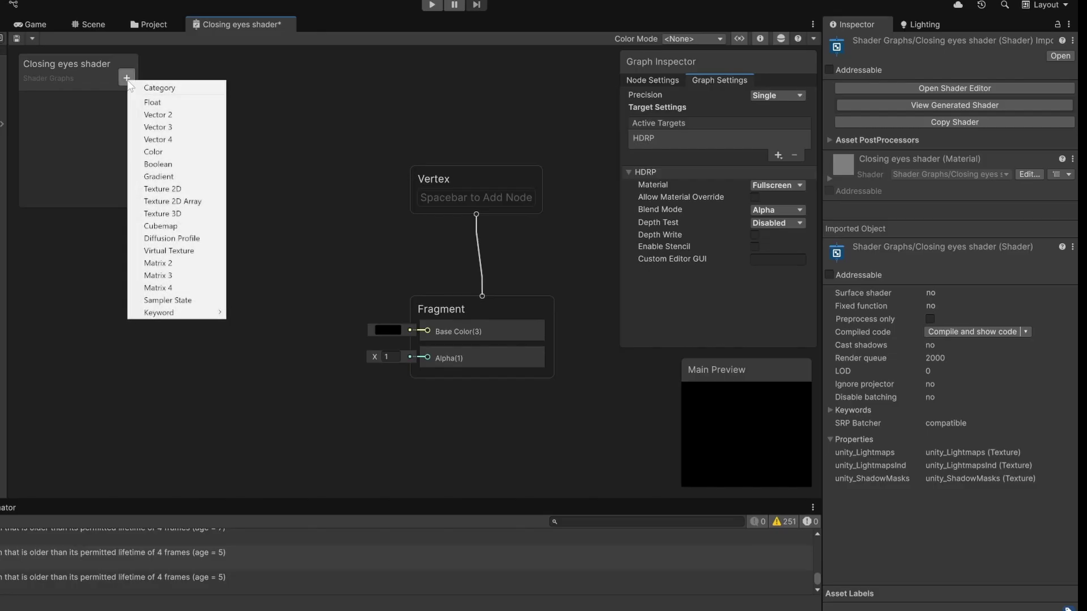
{"action": "left_click", "coordinate": [183, 103]}
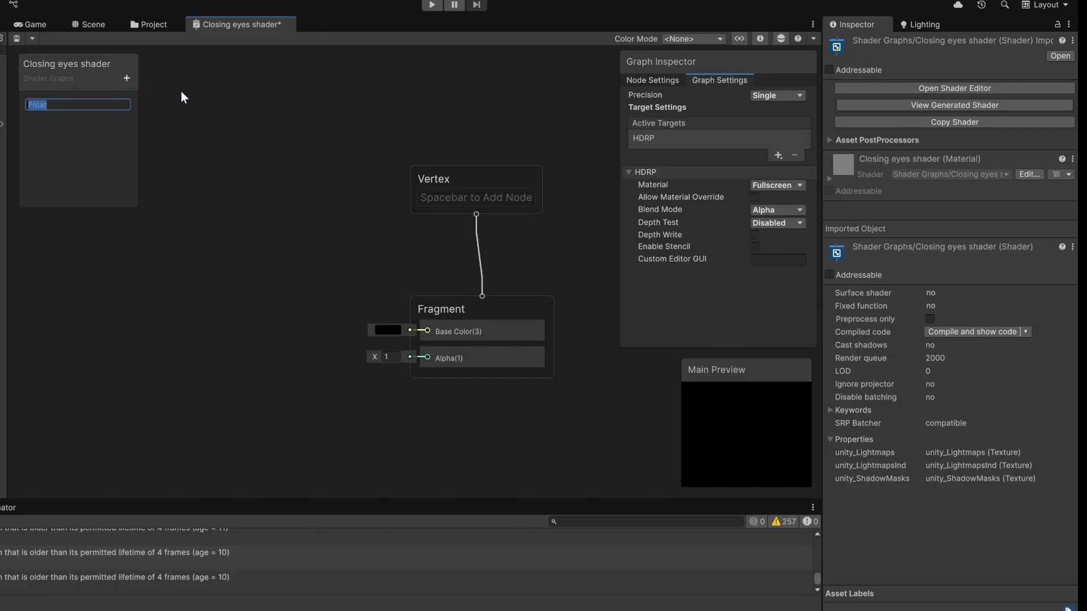
{"action": "type", "text": "Ye"}
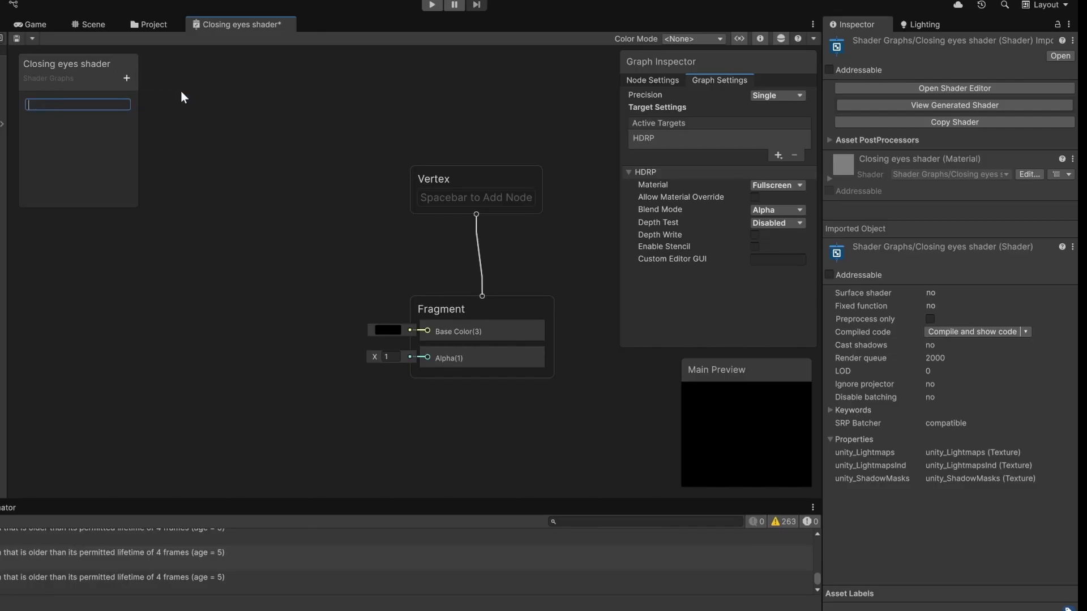
{"action": "key", "text": "BackSpace"}
{"action": "key", "text": "BackSpace"}
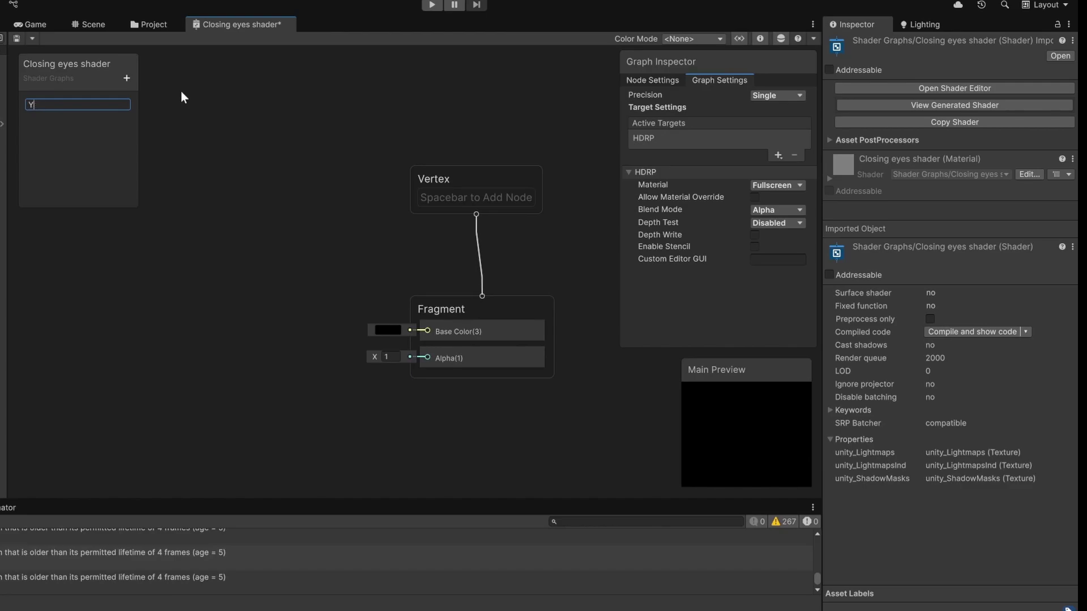
{"action": "type", "text": "Eyes closed"}
{"action": "key", "text": "Return"}
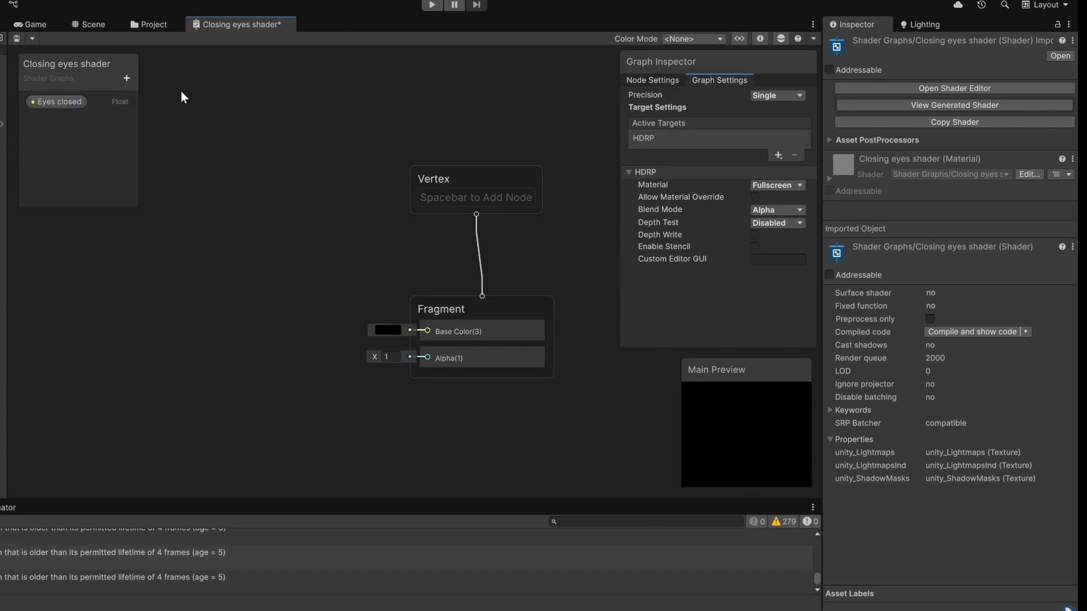
Set the mode of the Eyes closed property to Slider
{"action": "left_click", "coordinate": [57, 103]}
{"action": "left_click", "coordinate": [775, 199]}
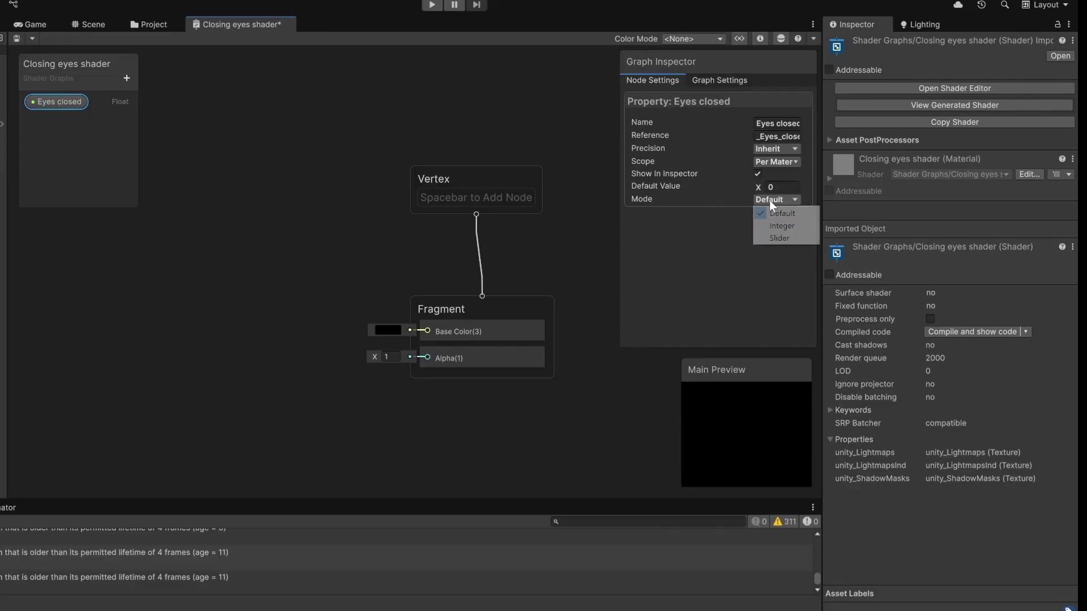
{"action": "left_click", "coordinate": [769, 235]}
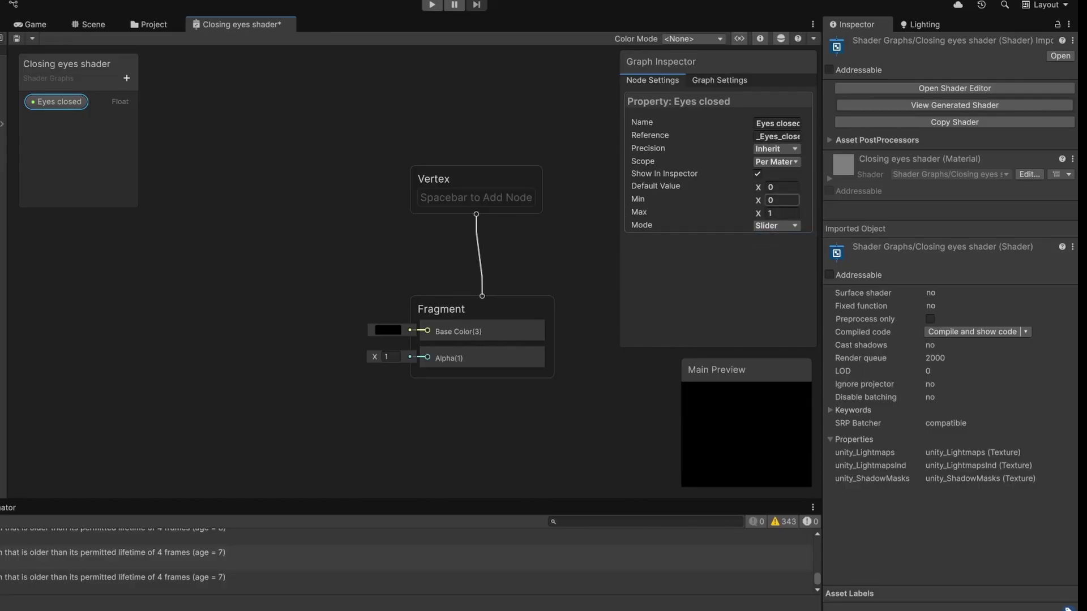
{"action": "left_click", "coordinate": [782, 213]}
{"action": "left_click", "coordinate": [190, 165]}
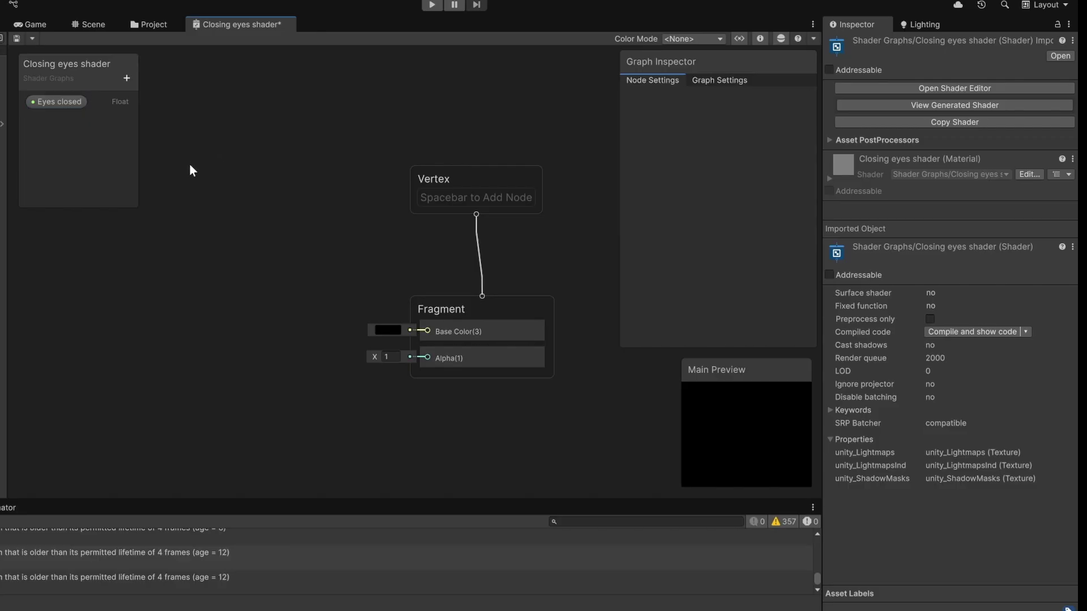
Place the Eyes closed property in the graph, connect it to the Fragment Alpha input, and save the shader graph
{"action": "left_click_drag", "start_coordinate": [62, 103], "coordinate": [424, 359]}
{"action": "key", "text": "ctrl+s"}
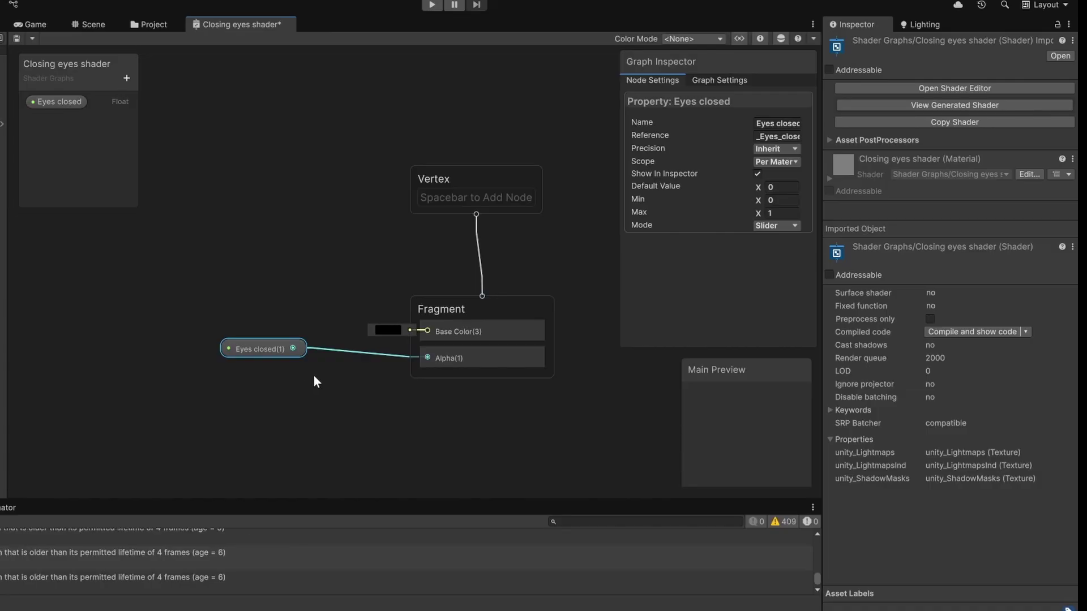
Show the Game view and create an empty GameObject in the Game scene
{"action": "left_click", "coordinate": [31, 24]}
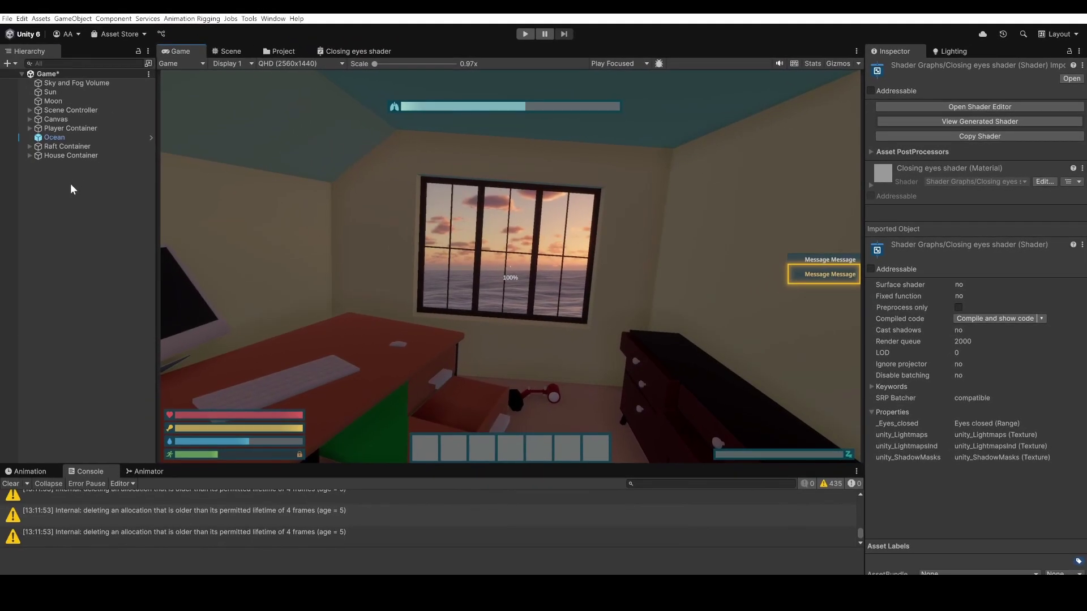
{"action": "right_click", "coordinate": [74, 179]}
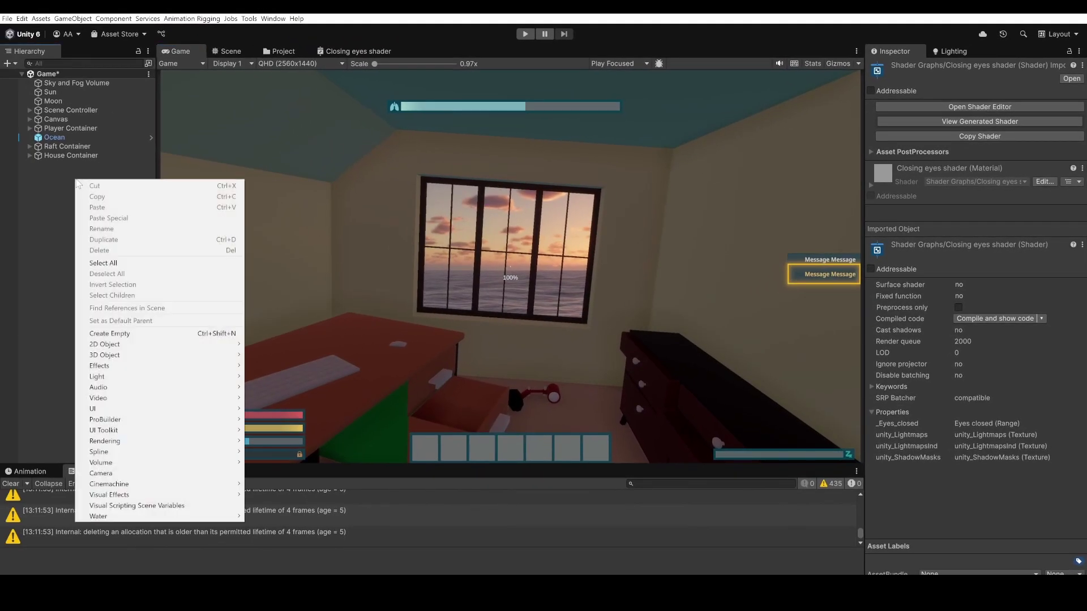
{"action": "left_click", "coordinate": [146, 334]}
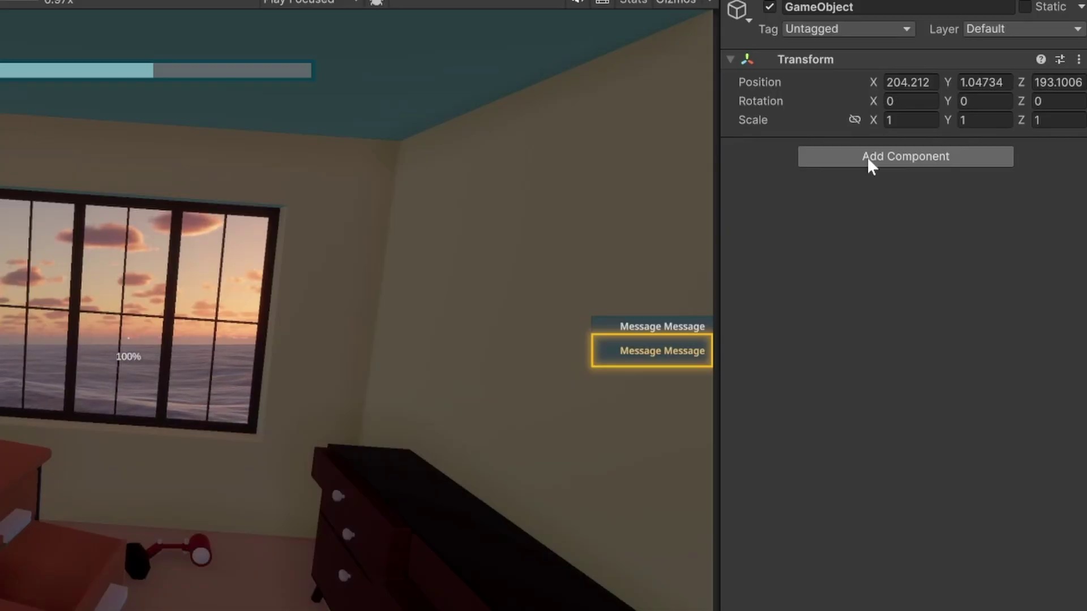
Add a Custom Pass Volume component to the new GameObject and give it a Full Screen Custom Pass
{"action": "left_click", "coordinate": [867, 157]}
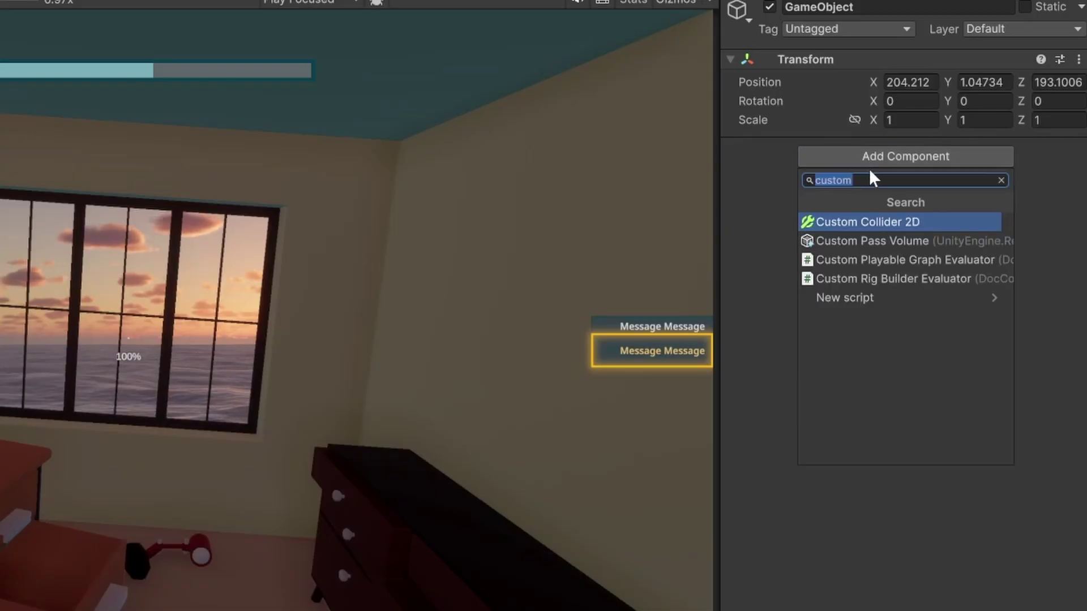
{"action": "left_click", "coordinate": [911, 240]}
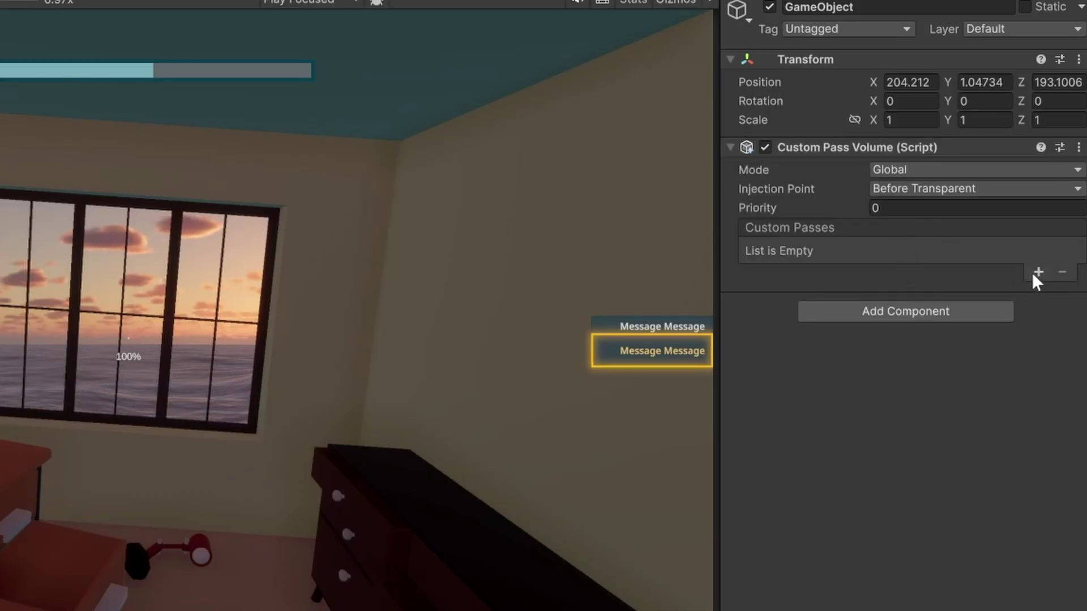
{"action": "left_click", "coordinate": [1039, 272]}
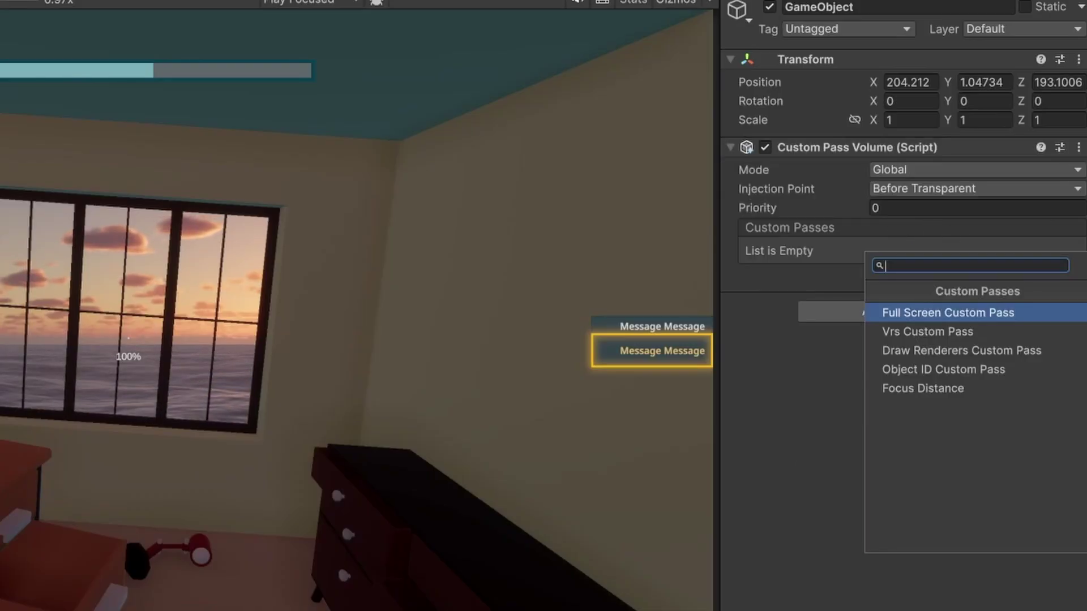
{"action": "left_click", "coordinate": [977, 310]}
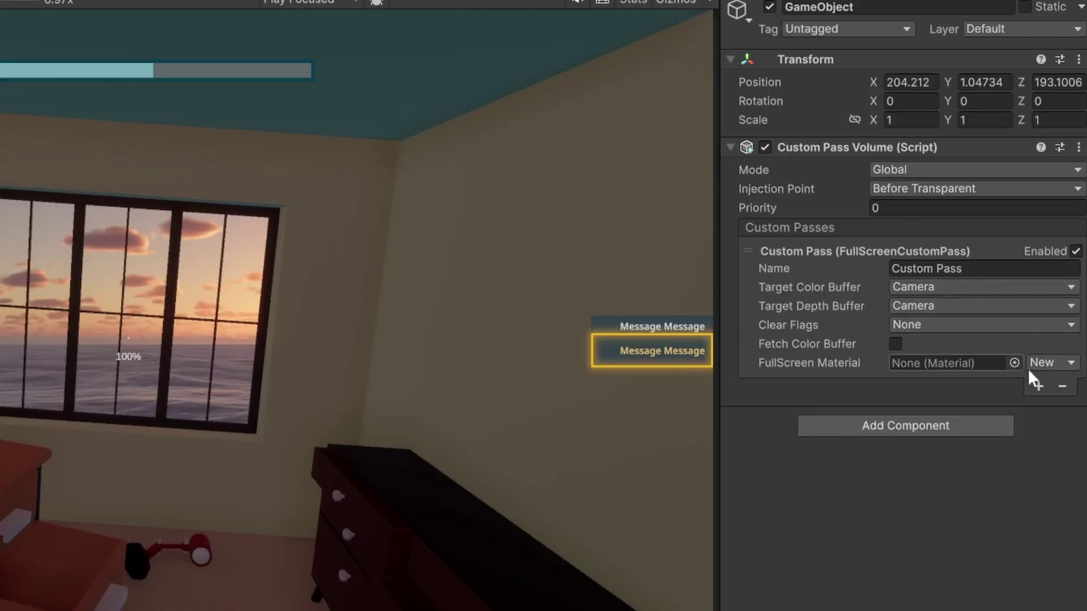
Assign Closing eyes shader as the FullScreen Material of the custom pass
{"action": "left_click", "coordinate": [1013, 363]}
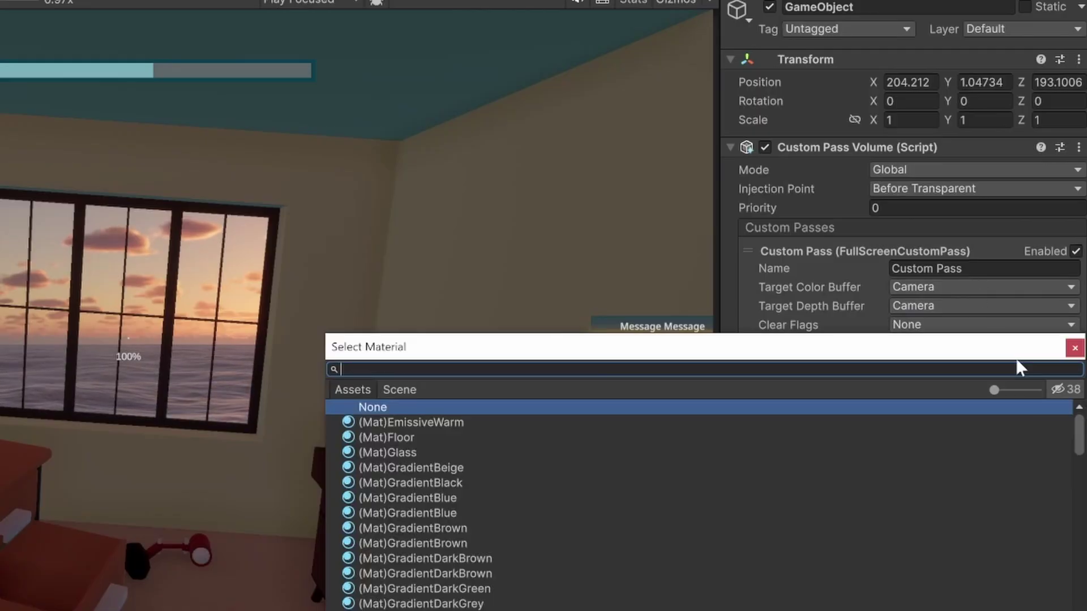
{"action": "type", "text": "closing y"}
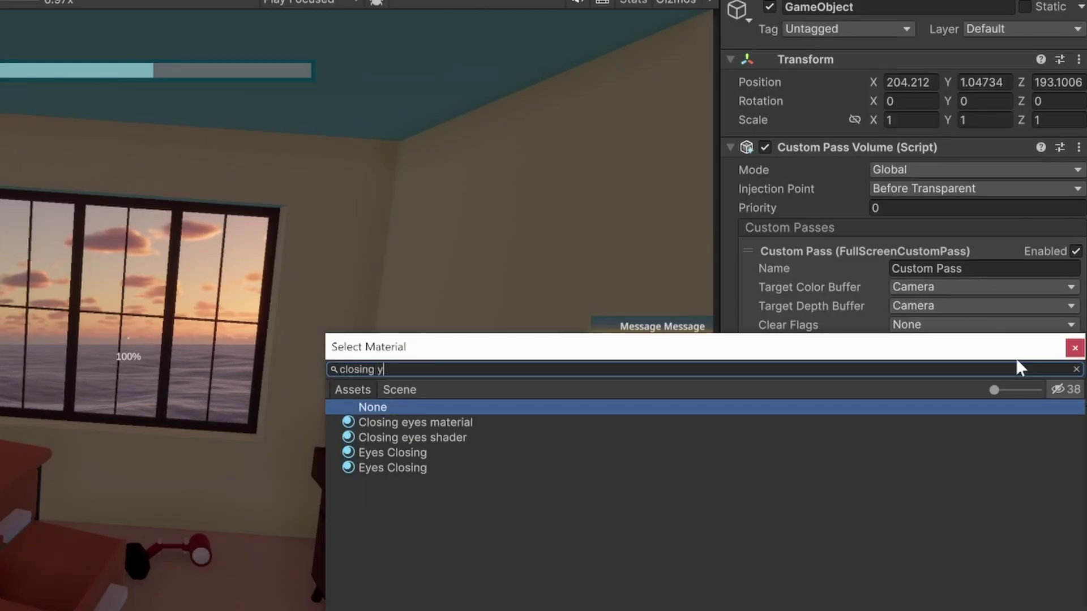
{"action": "type", "text": "e"}
{"action": "double_click", "coordinate": [485, 433]}
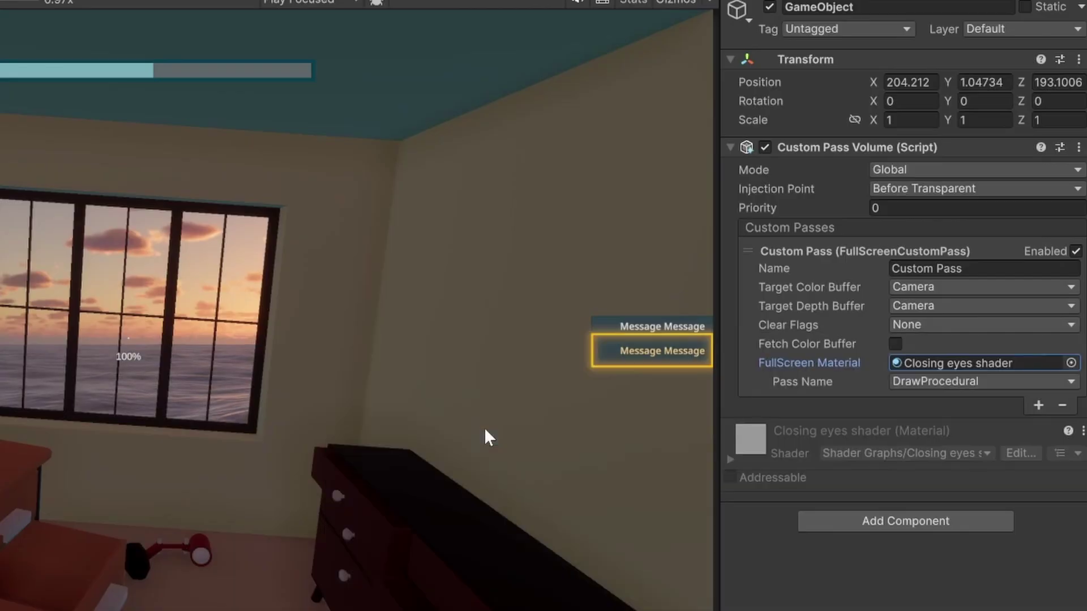
Set the custom pass's FullScreen Material to Closing eyes material
{"action": "left_click", "coordinate": [1072, 363]}
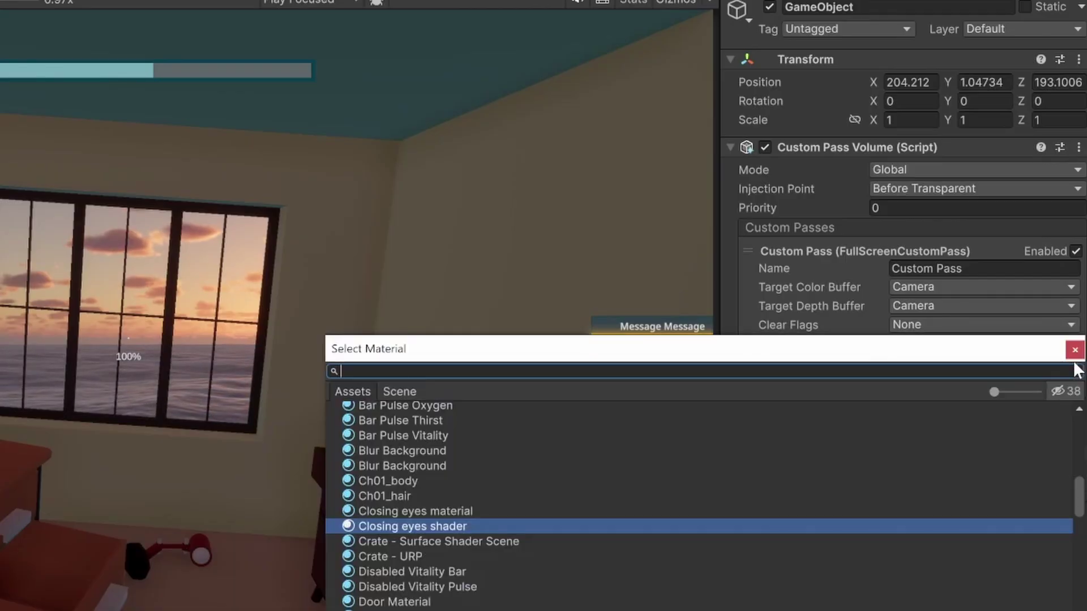
{"action": "type", "text": "closing"}
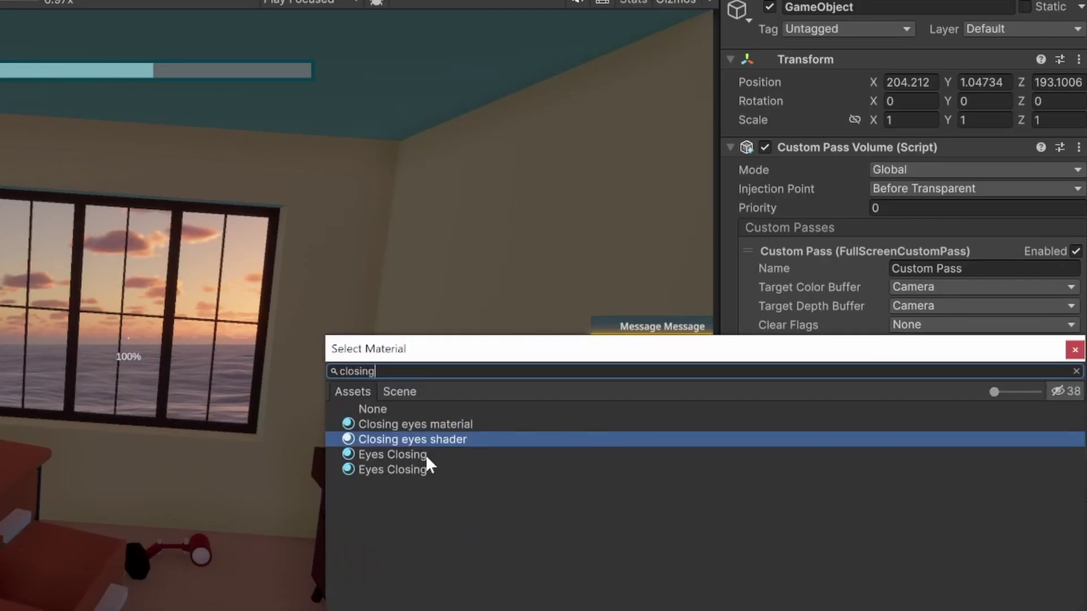
{"action": "left_click", "coordinate": [458, 426]}
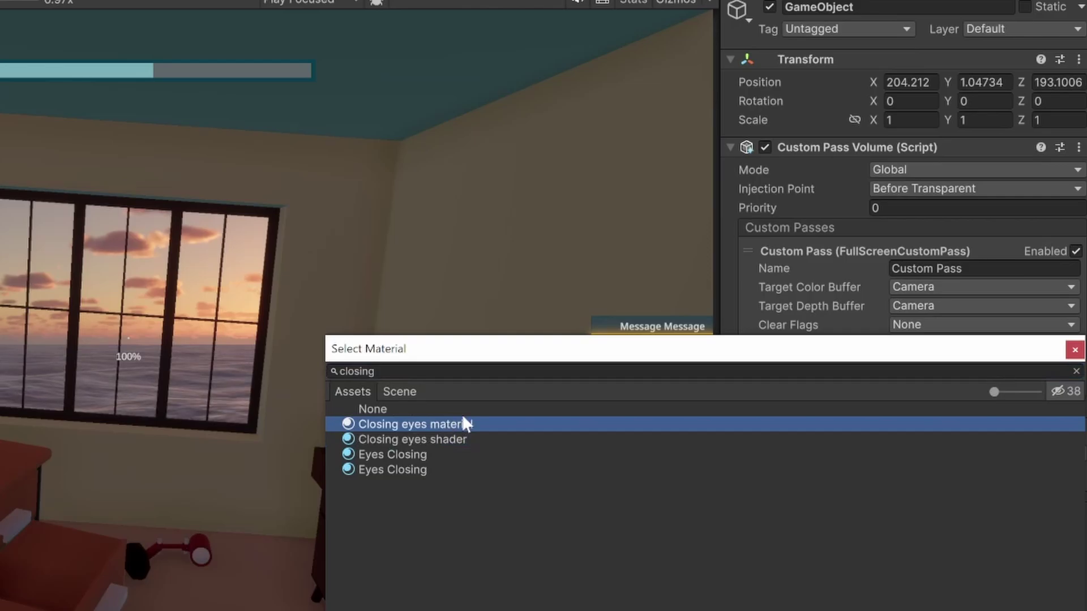
{"action": "double_click", "coordinate": [451, 426]}
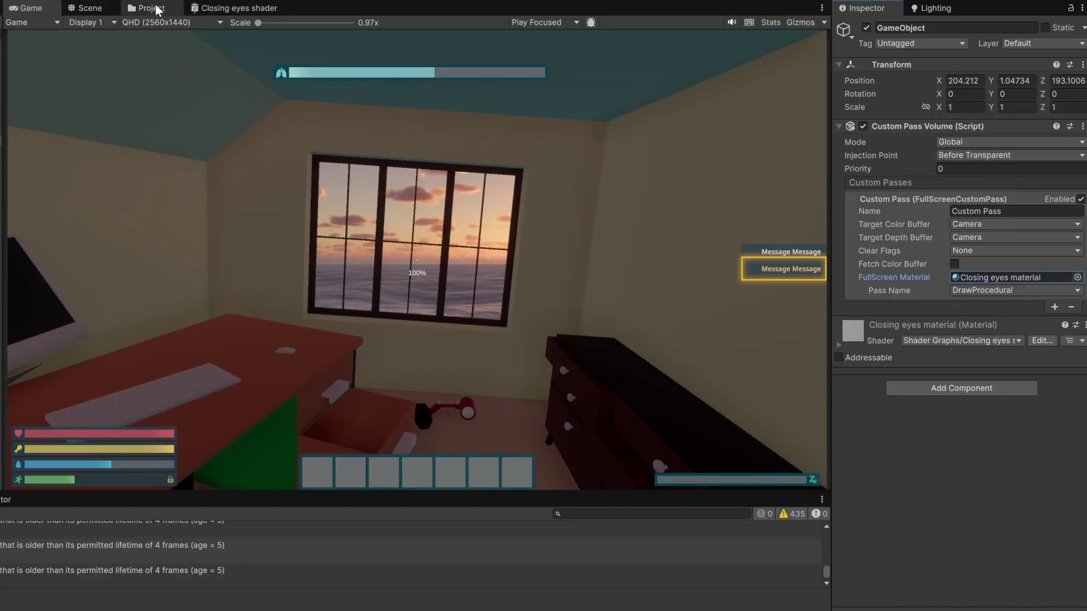
Select the Closing eyes material and test its Eyes closed slider at 1 and 0.559 while viewing the game
{"action": "left_click", "coordinate": [158, 10]}
{"action": "left_click", "coordinate": [205, 50]}
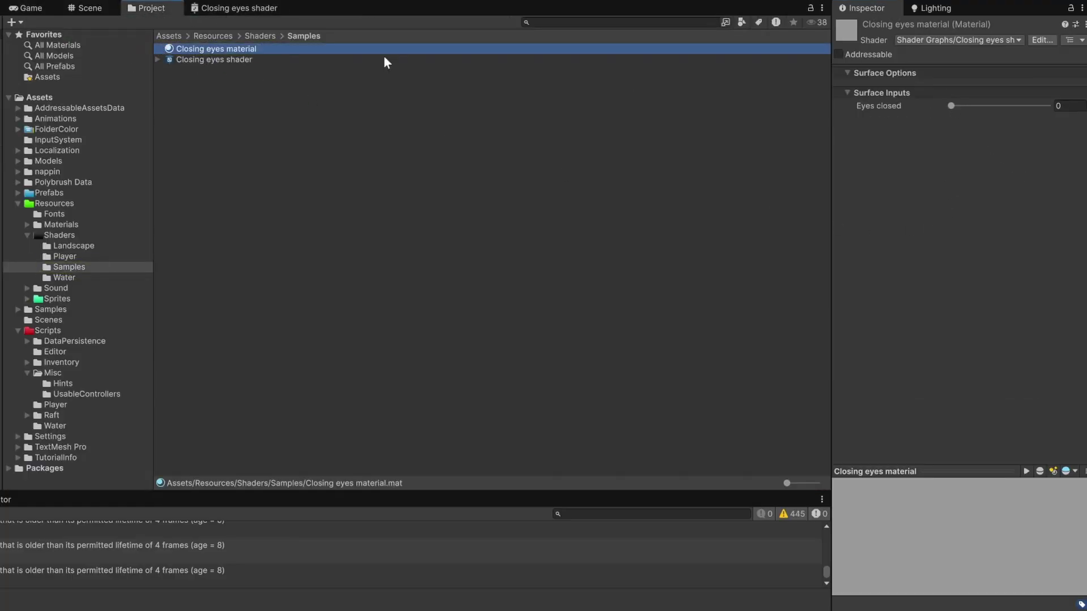
{"action": "left_click", "coordinate": [28, 8]}
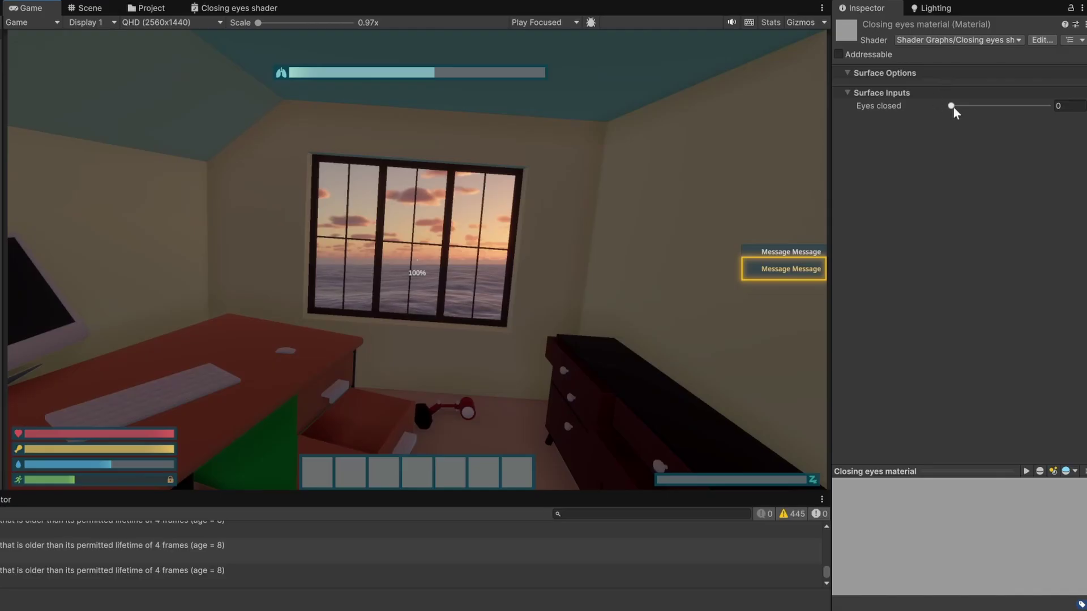
{"action": "left_click_drag", "start_coordinate": [954, 107], "coordinate": [1062, 103]}
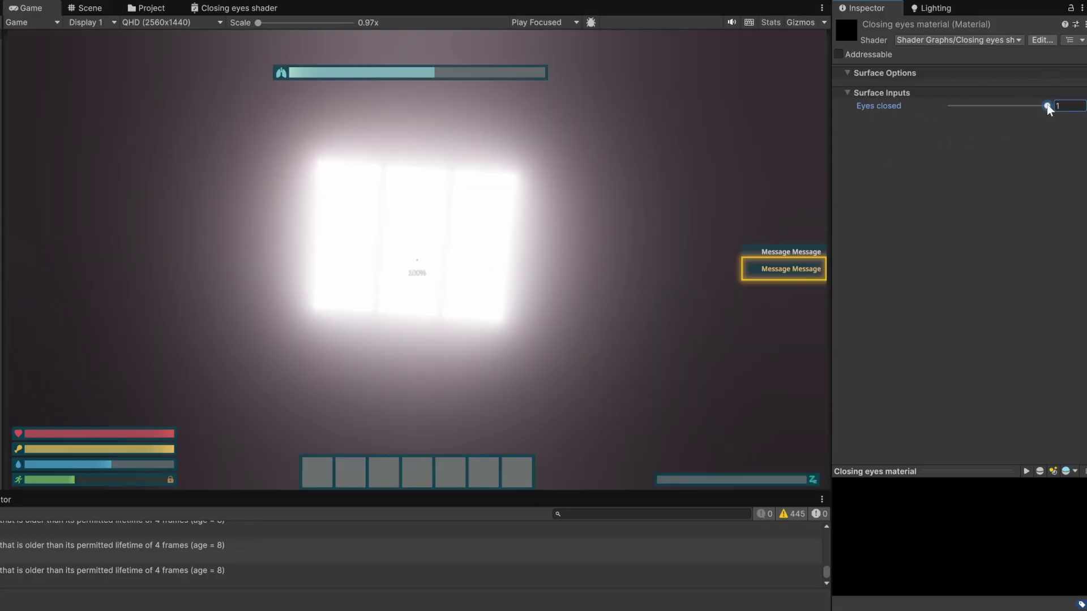
{"action": "left_click_drag", "start_coordinate": [1048, 108], "coordinate": [1005, 107]}
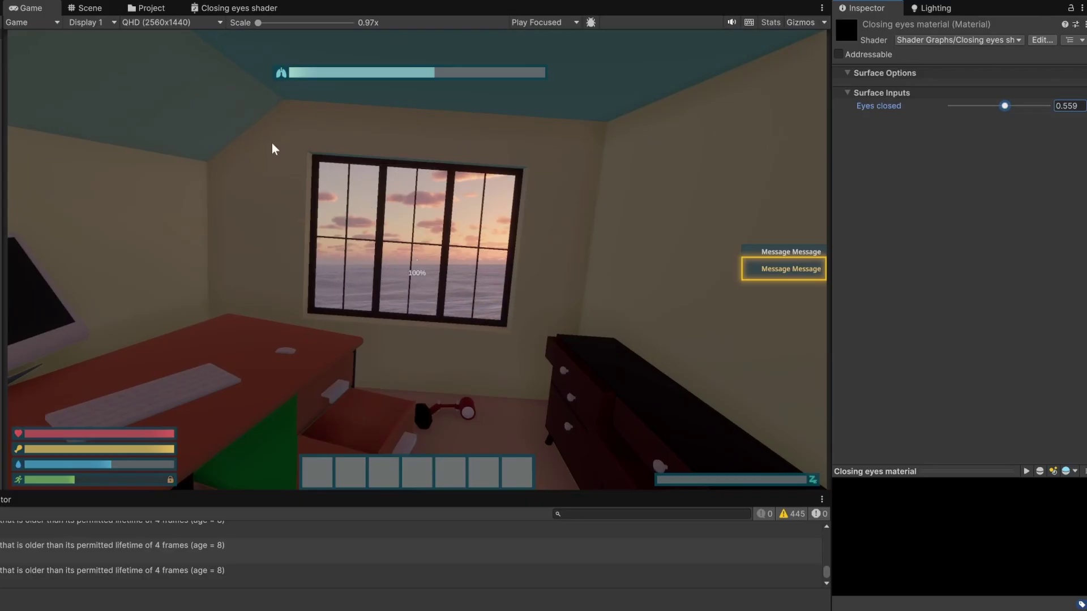
Enable Depth Write in the closing eyes shader's graph settings and delete the Eye Depth block from the Fragment stage
{"action": "left_click", "coordinate": [231, 9]}
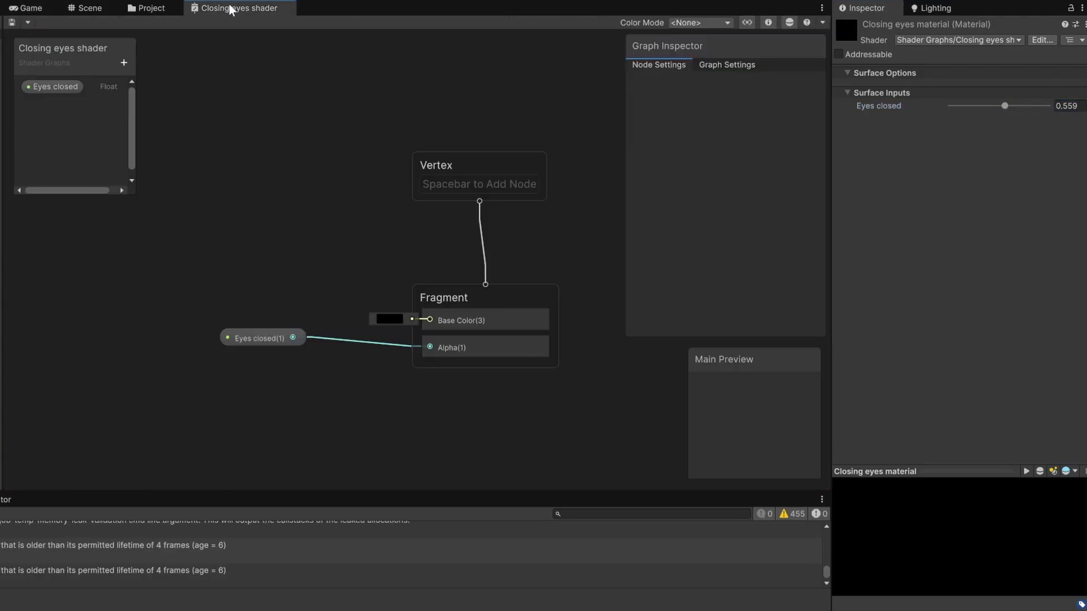
{"action": "left_click", "coordinate": [710, 64]}
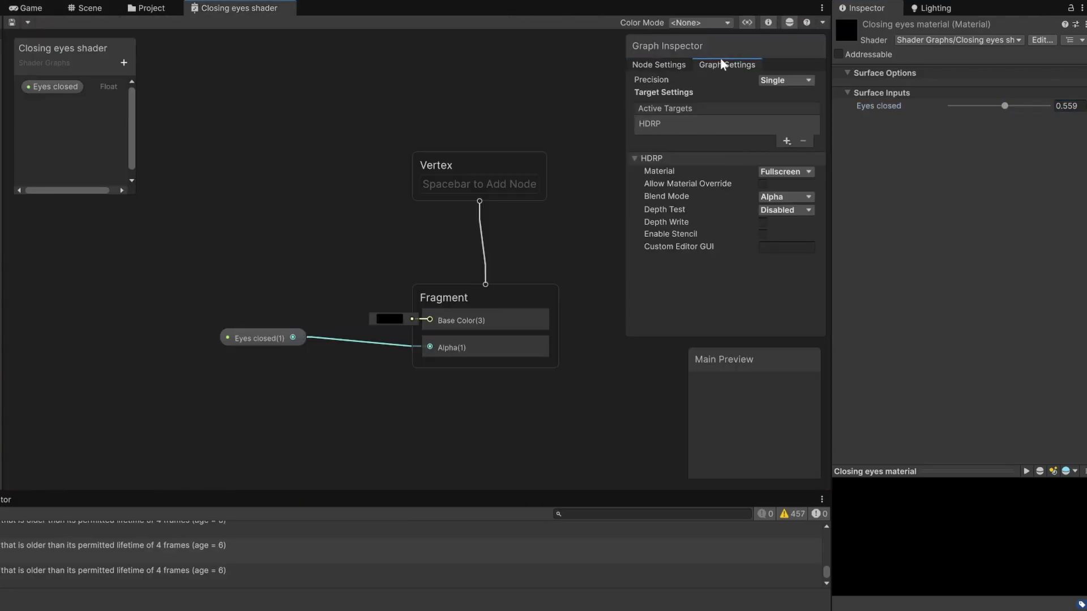
{"action": "left_click", "coordinate": [762, 222]}
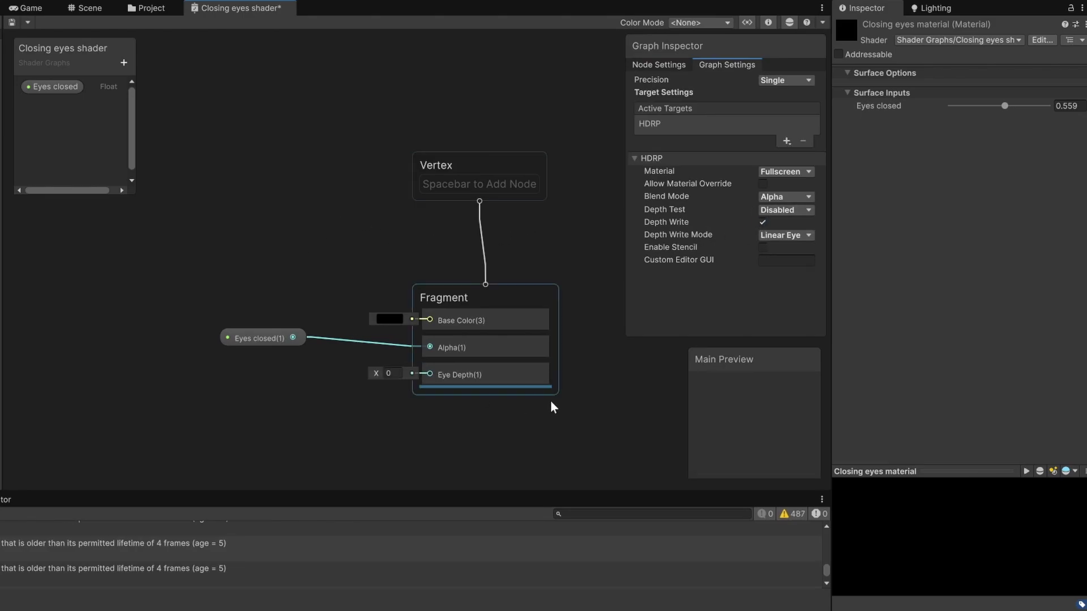
{"action": "left_click", "coordinate": [500, 381]}
{"action": "key", "text": "Delete"}
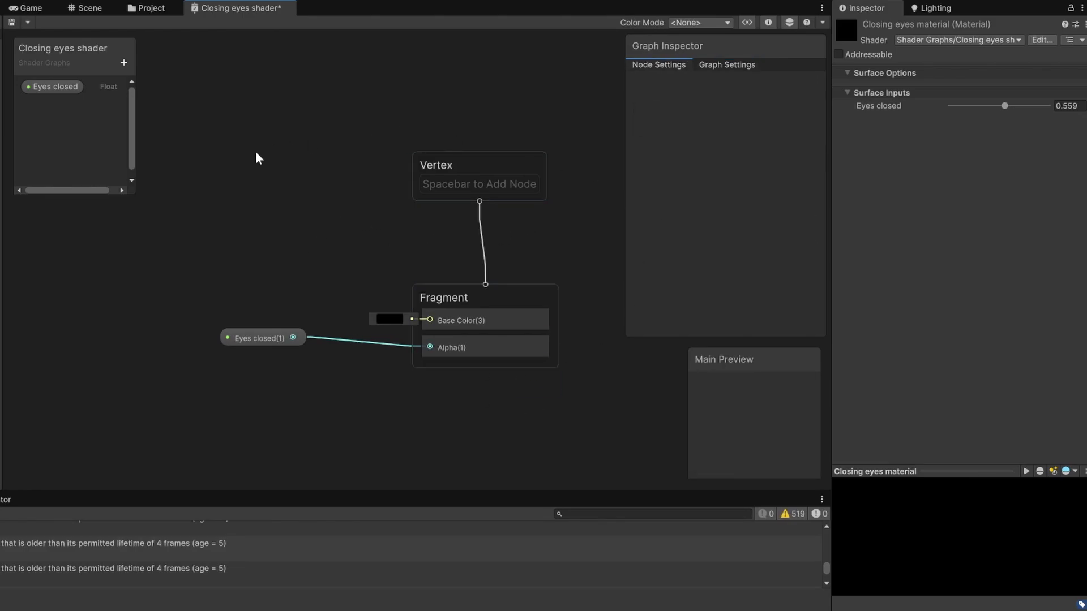
Return to the Game view and set the Closing eyes material's Eyes closed value to 0
{"action": "left_click", "coordinate": [30, 7]}
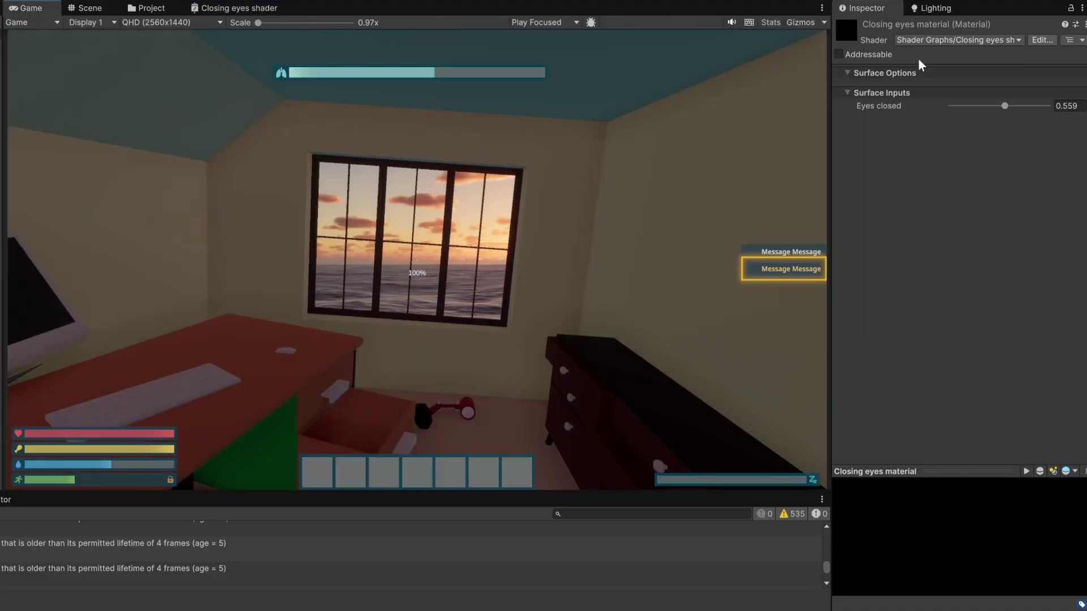
{"action": "left_click_drag", "start_coordinate": [1014, 105], "coordinate": [874, 97]}
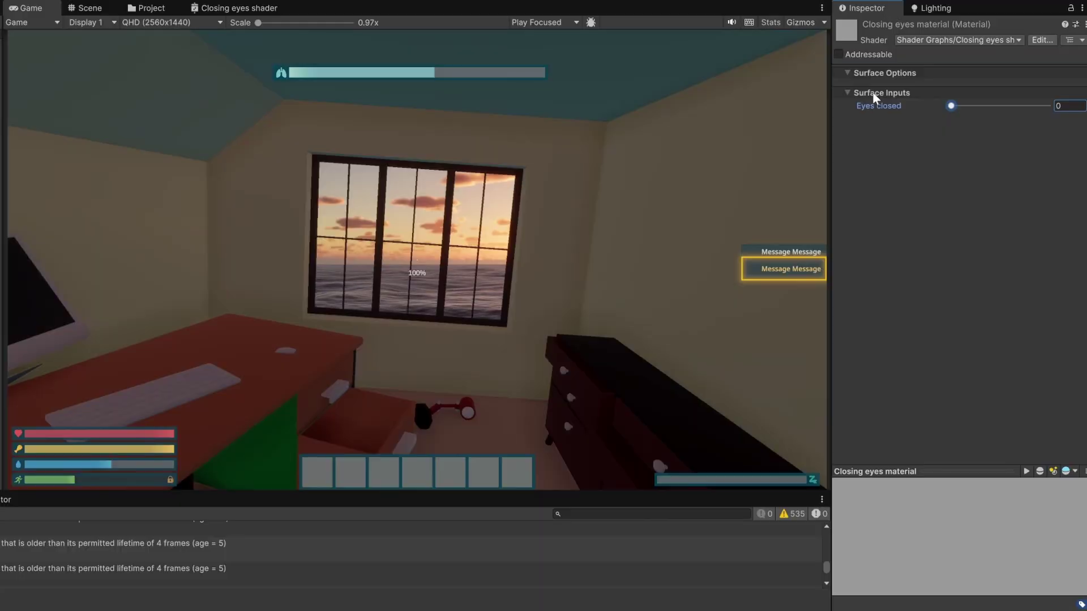
Move the Eyes closed node away from the Fragment stage in the shader graph and delete its connection to Alpha
{"action": "left_click", "coordinate": [216, 8]}
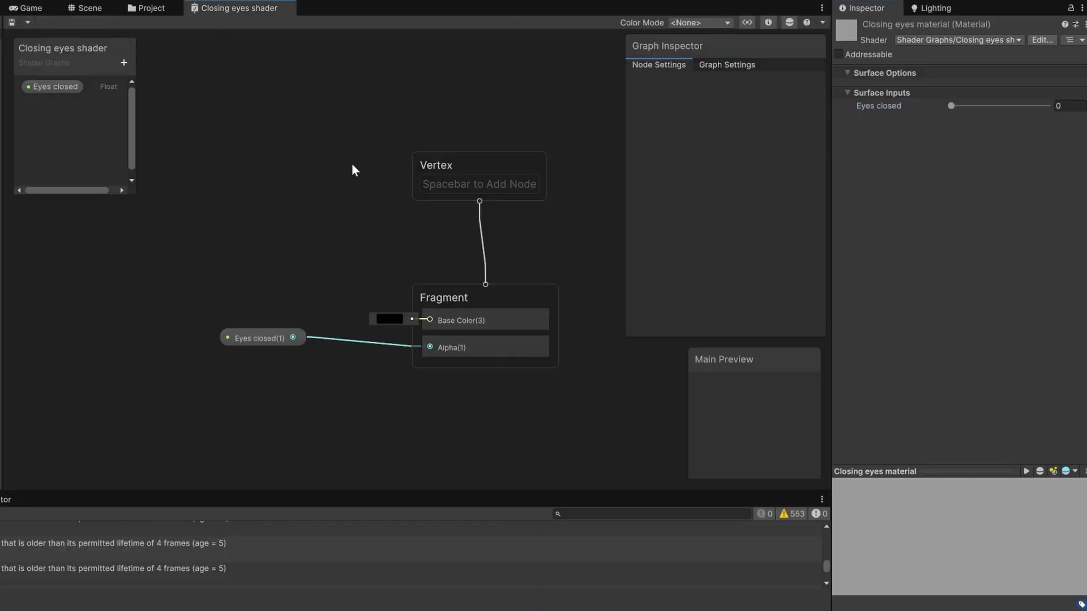
{"action": "left_click", "coordinate": [239, 343]}
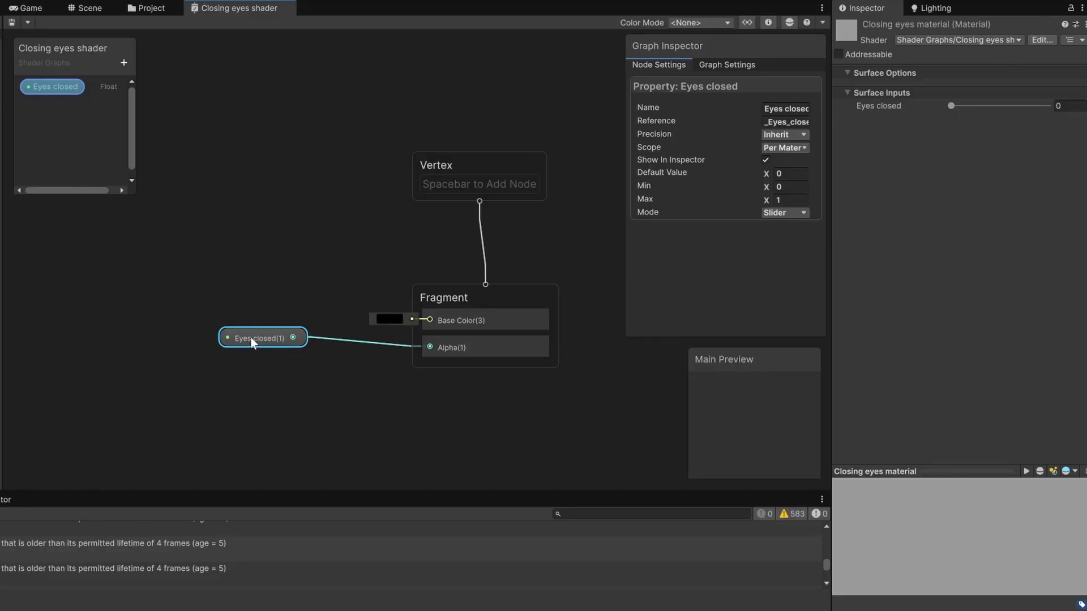
{"action": "left_click_drag", "start_coordinate": [253, 342], "coordinate": [165, 299]}
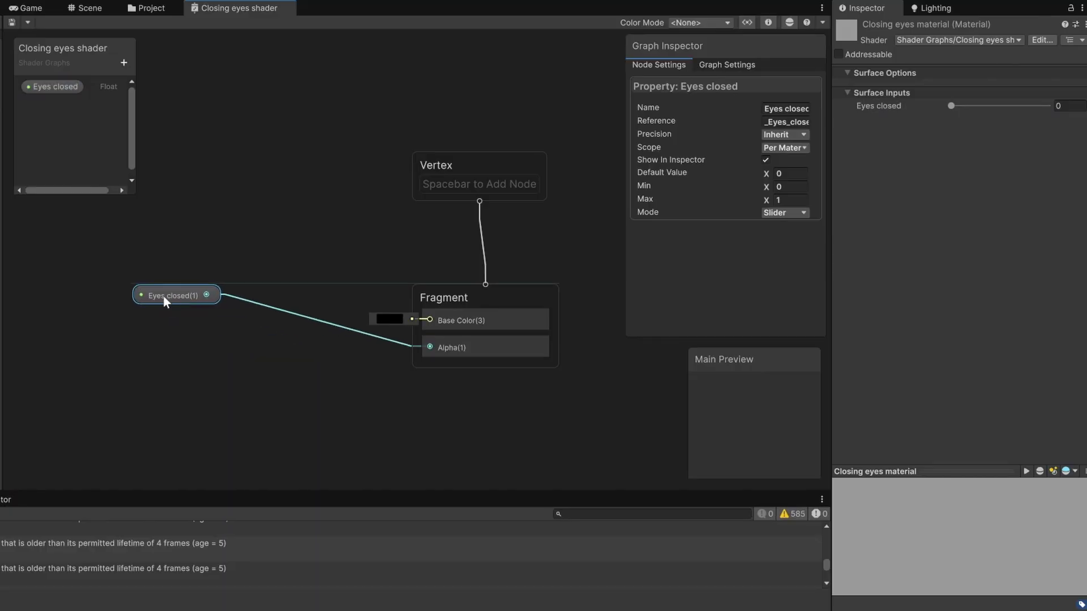
{"action": "left_click", "coordinate": [336, 325]}
{"action": "key", "text": "Delete"}
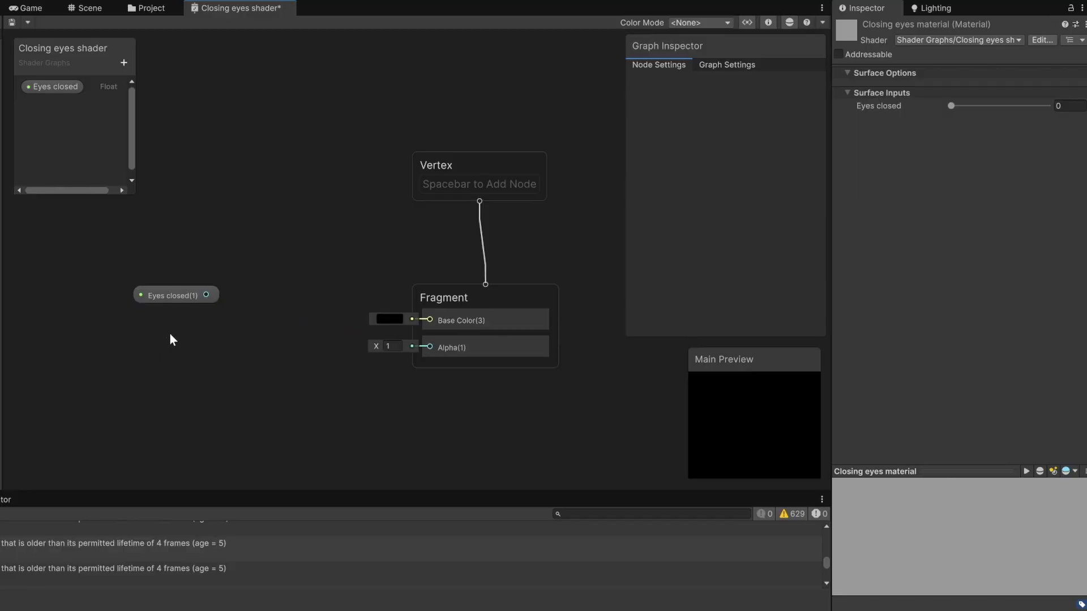
Add a Tiling And Offset node and place it just below the Eyes closed node
{"action": "key", "text": "space"}
{"action": "type", "text": "til"}
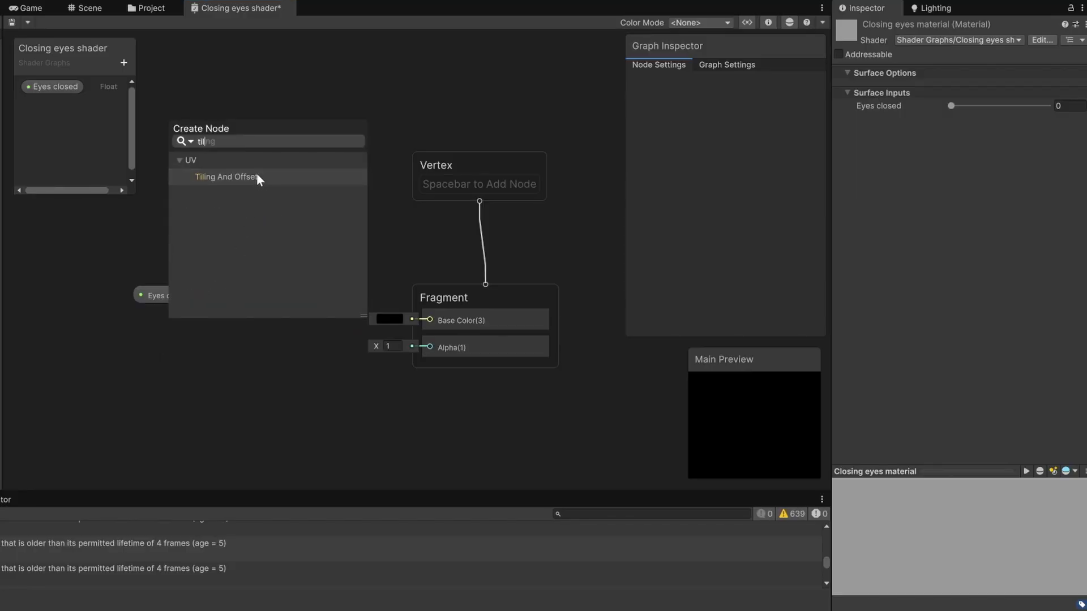
{"action": "left_click", "coordinate": [257, 177]}
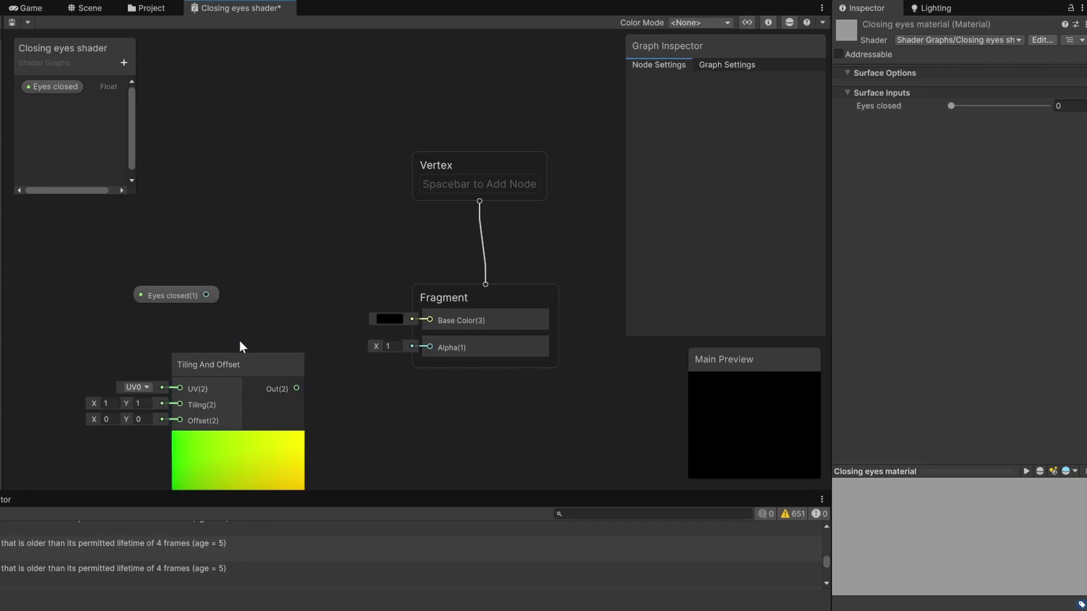
{"action": "left_click_drag", "start_coordinate": [247, 356], "coordinate": [200, 318]}
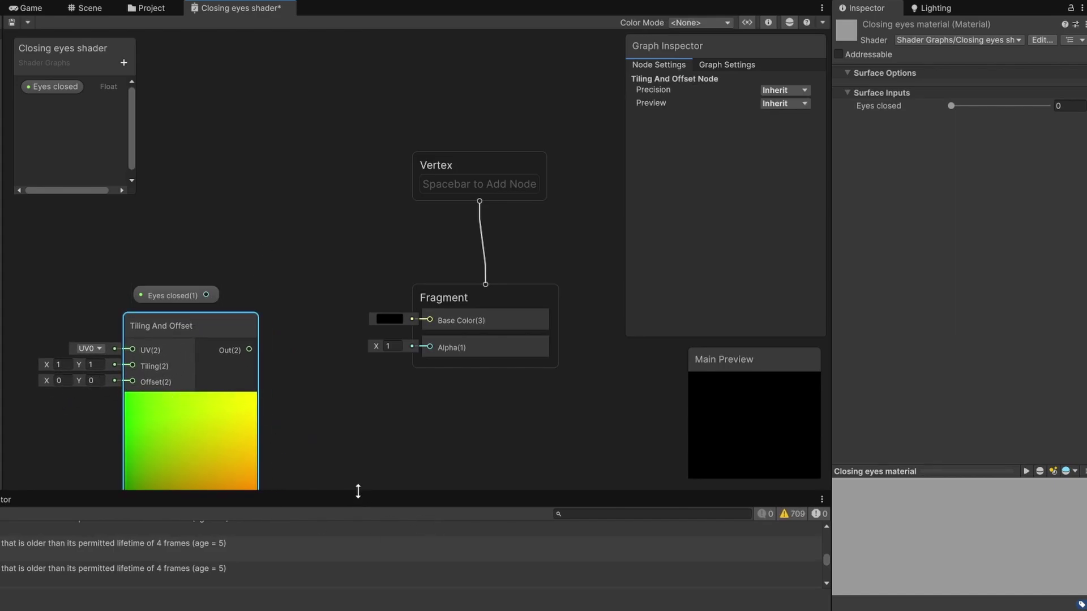
Set the Tiling And Offset node's Offset to X -0.5 and Y -0.5
{"action": "left_click_drag", "start_coordinate": [358, 491], "coordinate": [348, 522]}
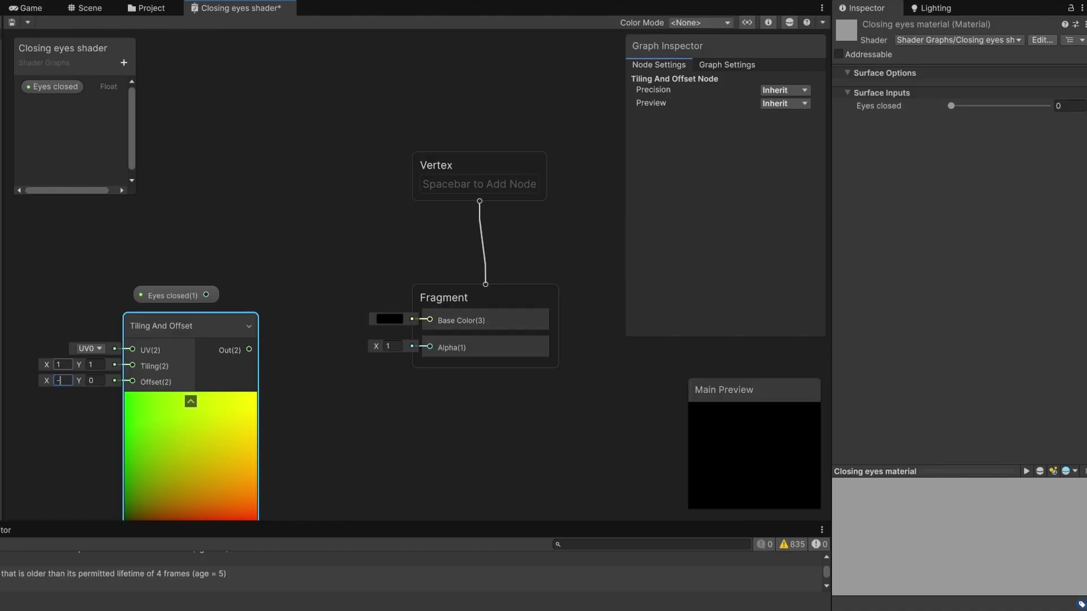
{"action": "type", "text": "5"}
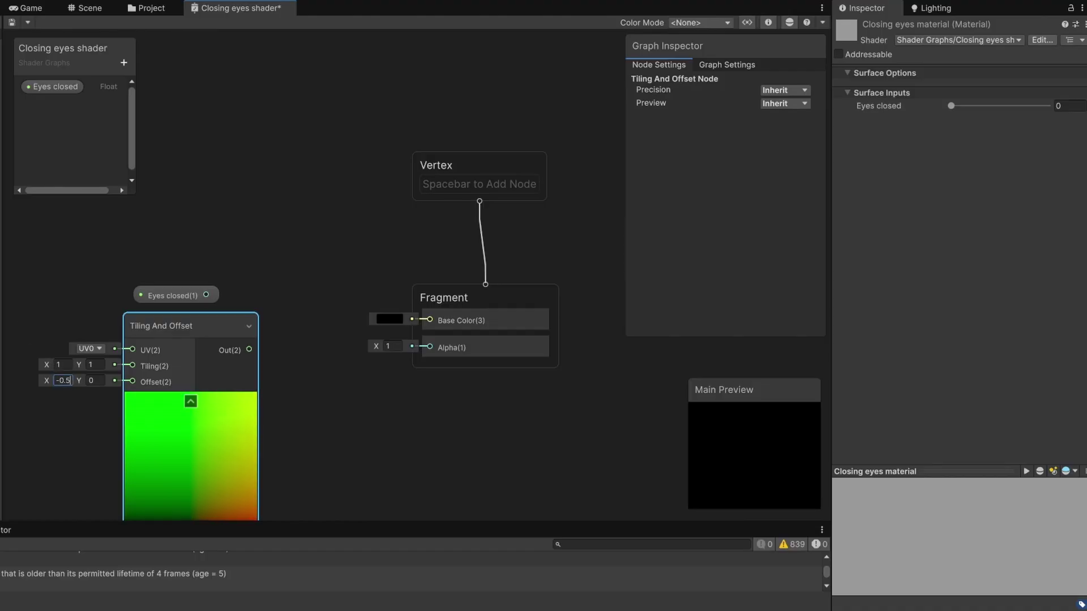
{"action": "key", "text": "Tab"}
{"action": "type", "text": "0.5"}
{"action": "left_click", "coordinate": [88, 381]}
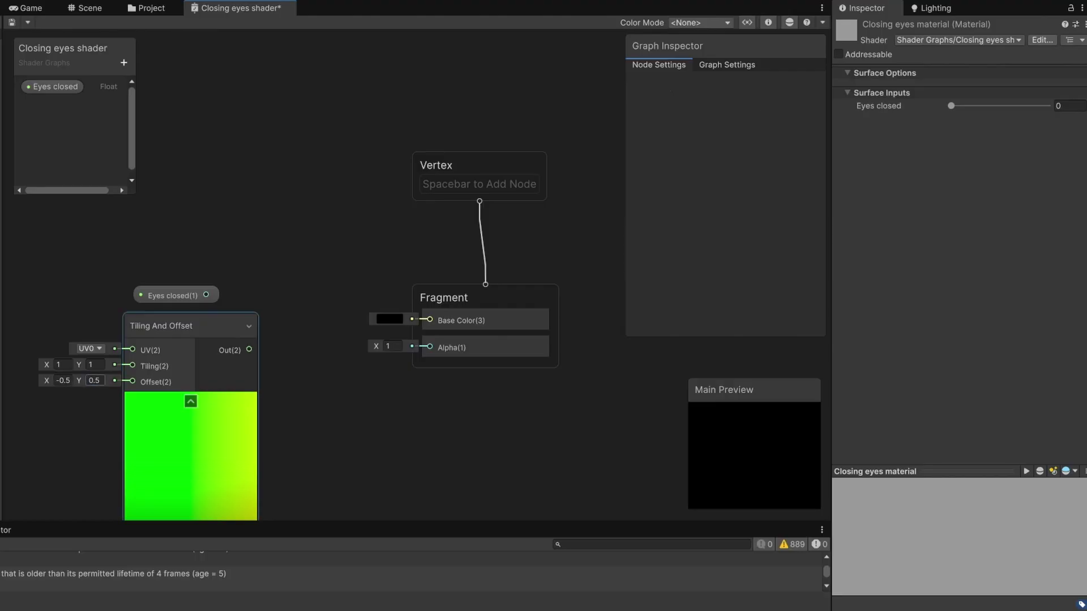
{"action": "left_click_drag", "start_coordinate": [95, 381], "coordinate": [86, 382]}
{"action": "key", "text": "Return"}
{"action": "type", "text": "-0.5"}
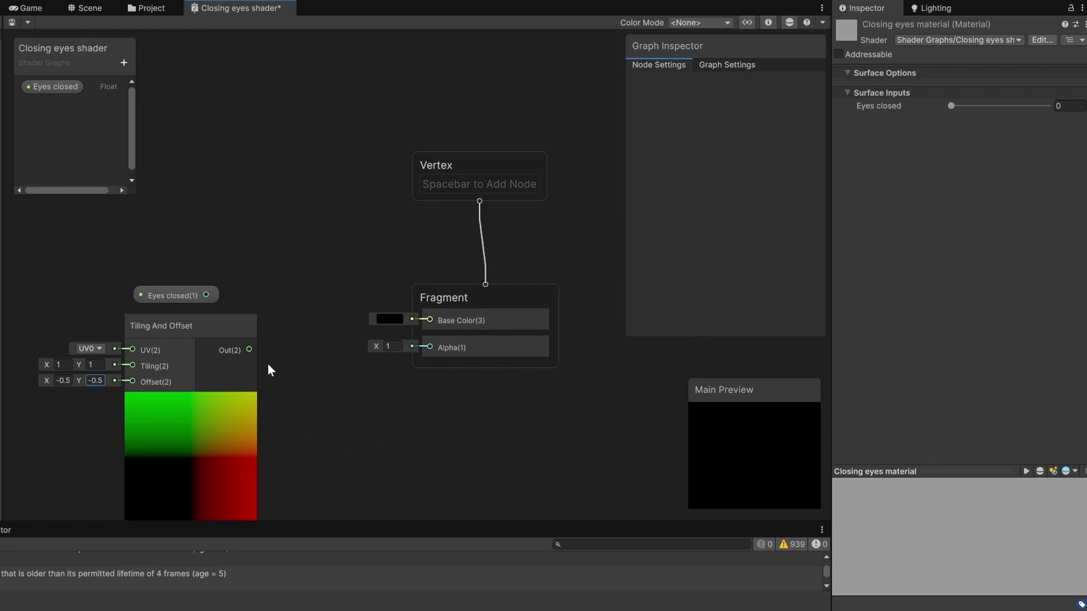
Feed the Tiling And Offset output into a new Length node and align the two nodes side by side
{"action": "left_click_drag", "start_coordinate": [220, 322], "coordinate": [149, 328]}
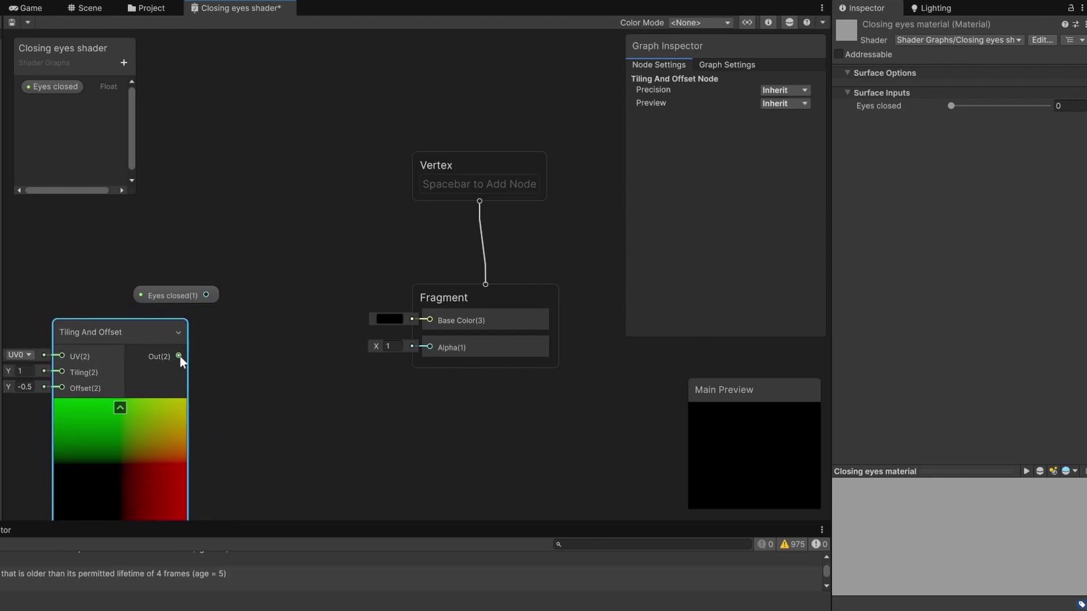
{"action": "key", "text": "space"}
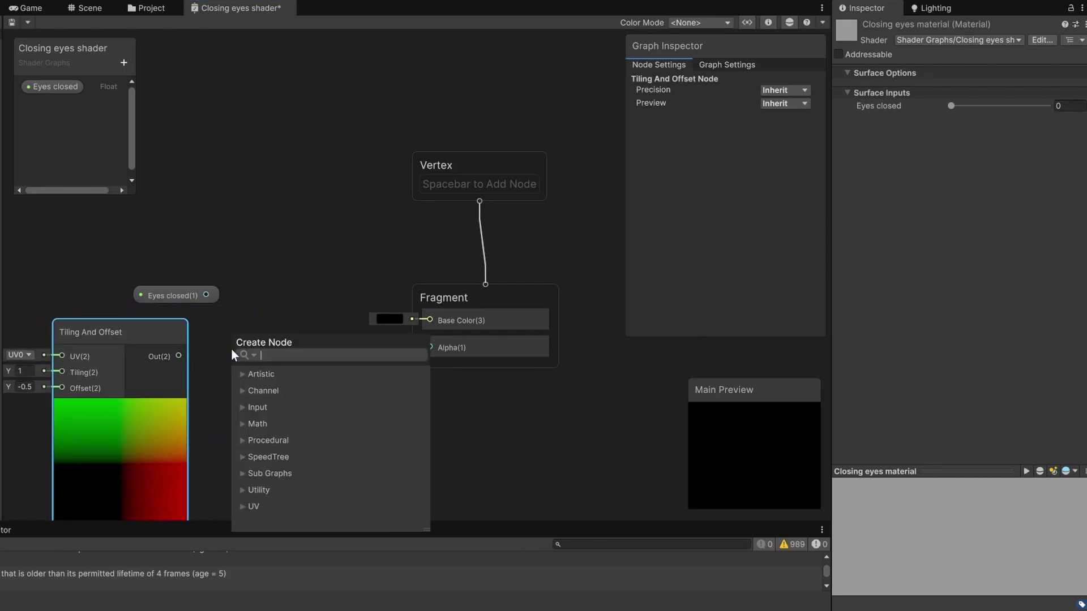
{"action": "type", "text": "length"}
{"action": "key", "text": "Return"}
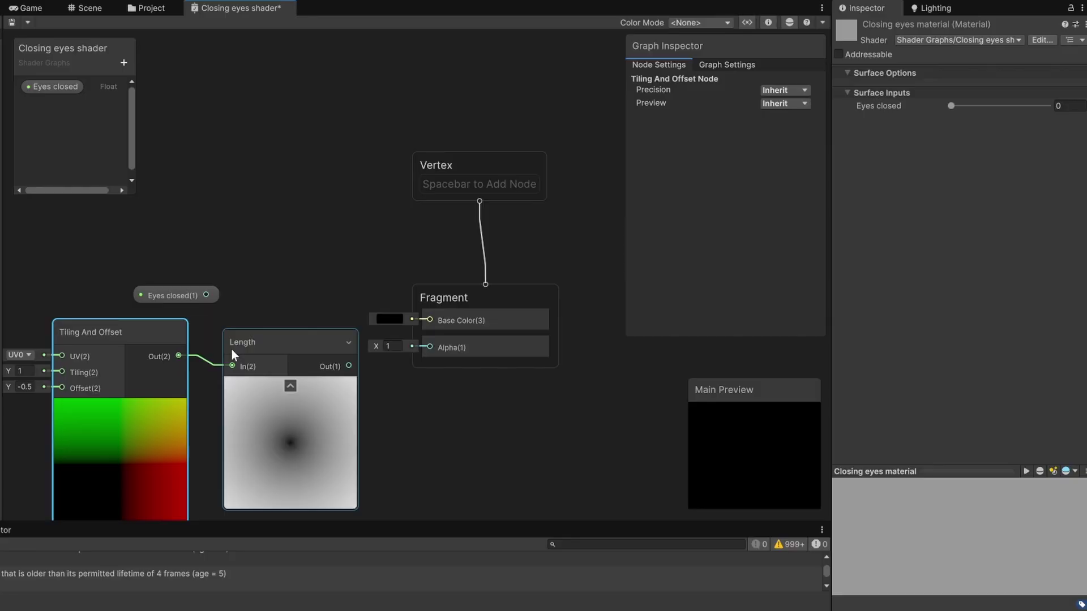
{"action": "left_click_drag", "start_coordinate": [294, 335], "coordinate": [293, 325]}
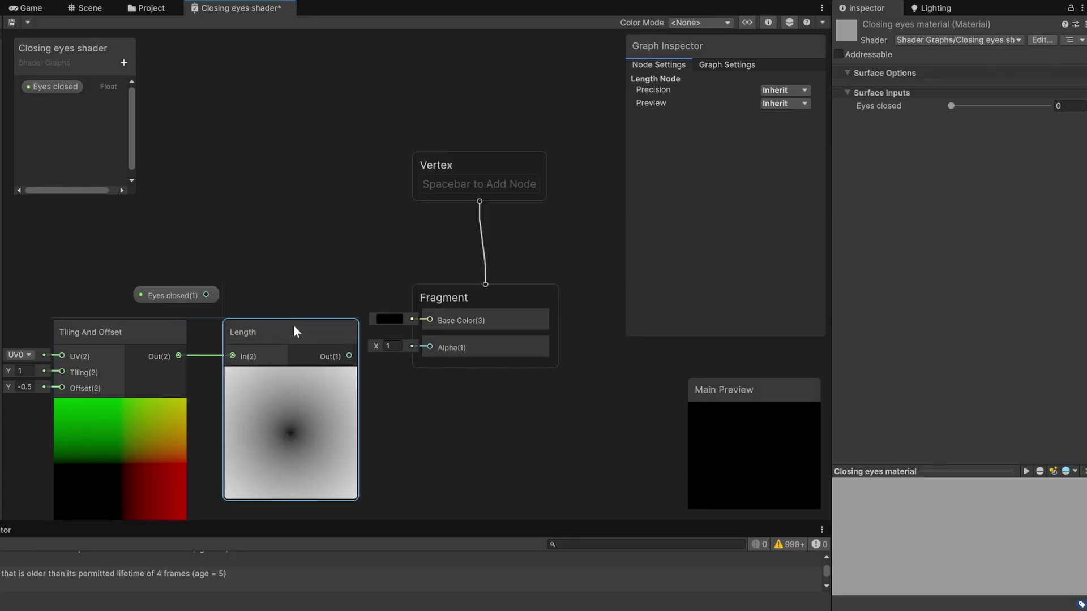
Move the Tiling And Offset and Length nodes together farther away from the Fragment stage
{"action": "left_click_drag", "start_coordinate": [46, 292], "coordinate": [94, 325]}
{"action": "left_click", "coordinate": [18, 316]}
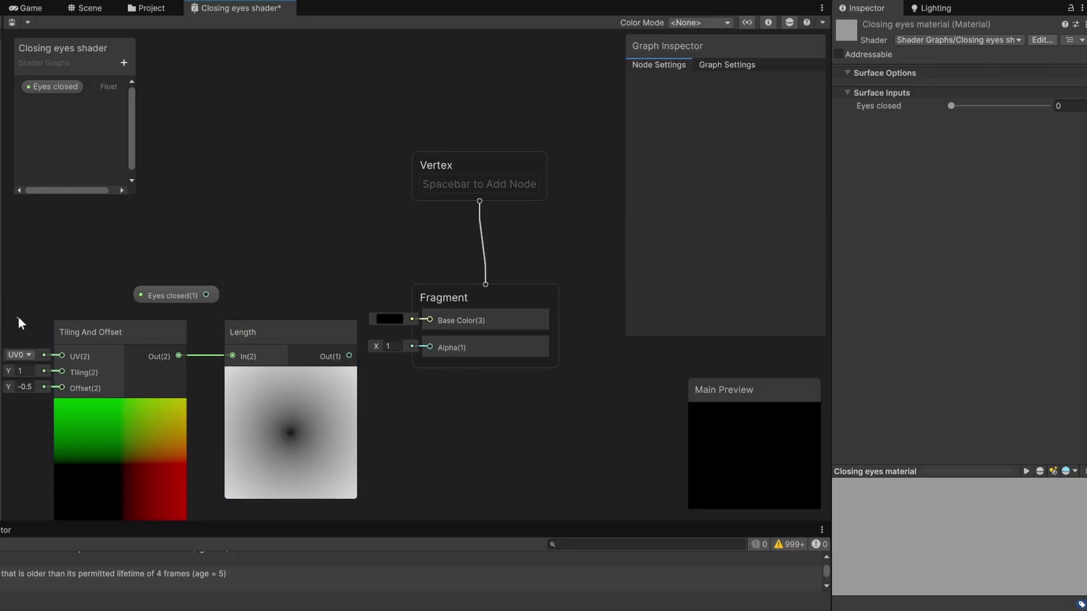
{"action": "left_click_drag", "start_coordinate": [273, 368], "coordinate": [161, 339]}
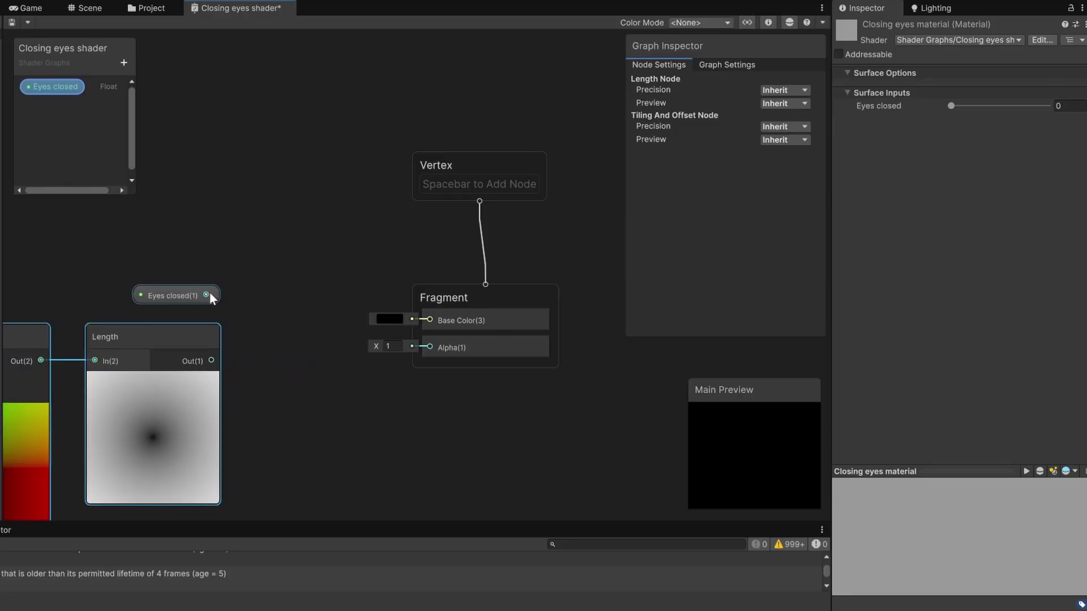
Feed Eyes closed into A and the Length output into B of a new Add node, placed between Length and the Fragment stage
{"action": "left_click_drag", "start_coordinate": [208, 292], "coordinate": [304, 312]}
{"action": "type", "text": "ad"}
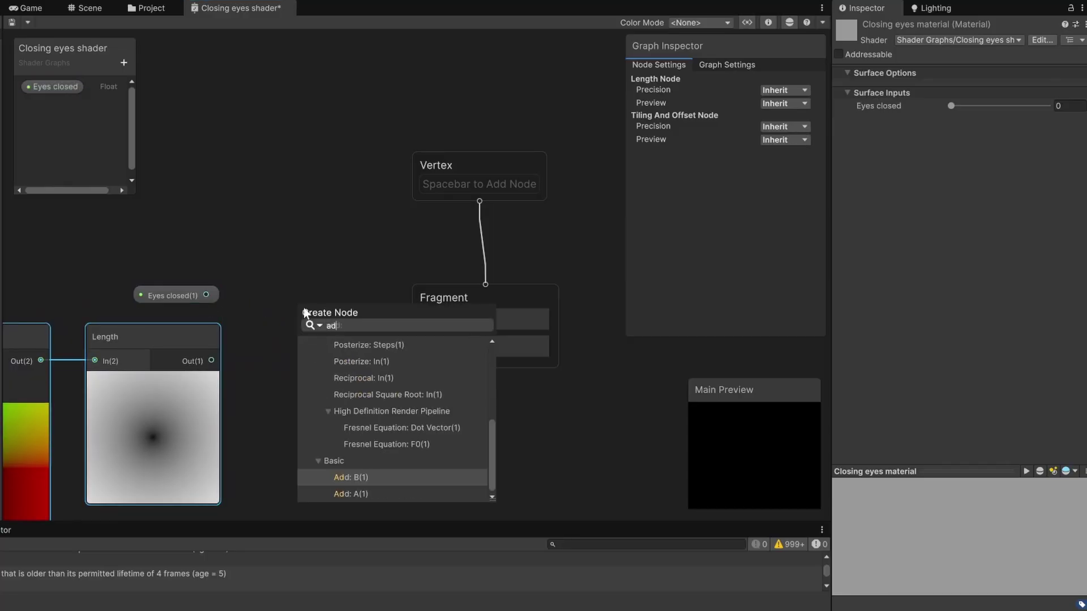
{"action": "key", "text": "Down"}
{"action": "key", "text": "Return"}
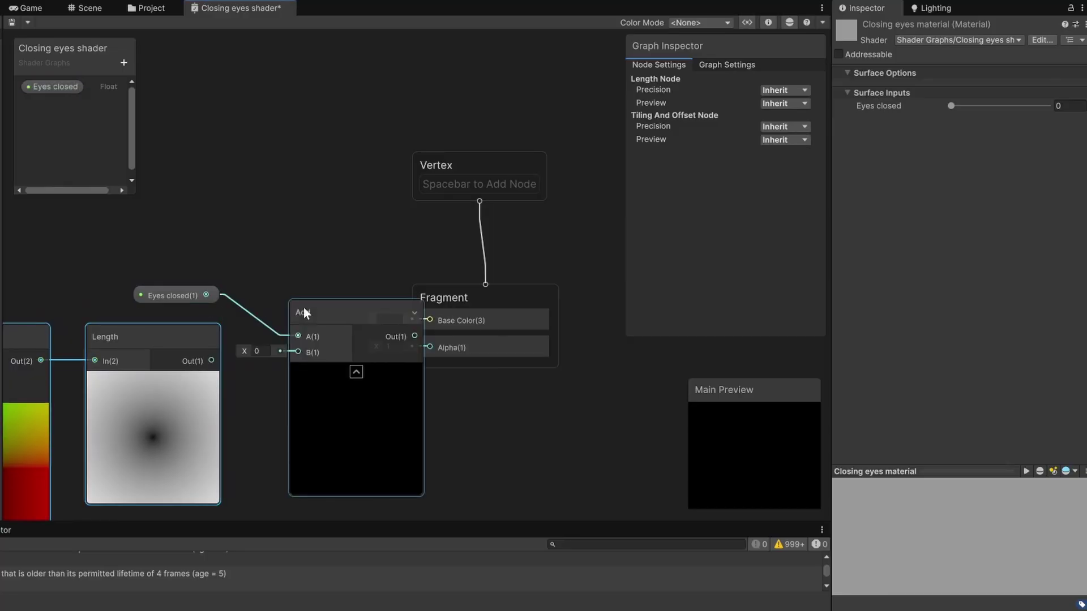
{"action": "left_click_drag", "start_coordinate": [210, 365], "coordinate": [298, 352]}
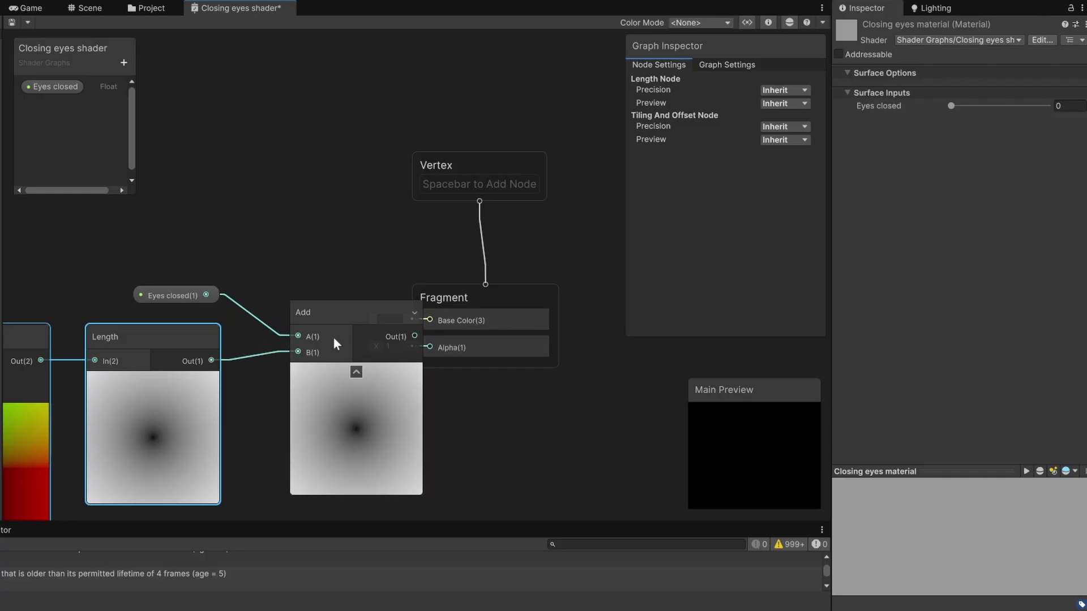
{"action": "left_click_drag", "start_coordinate": [358, 310], "coordinate": [303, 307]}
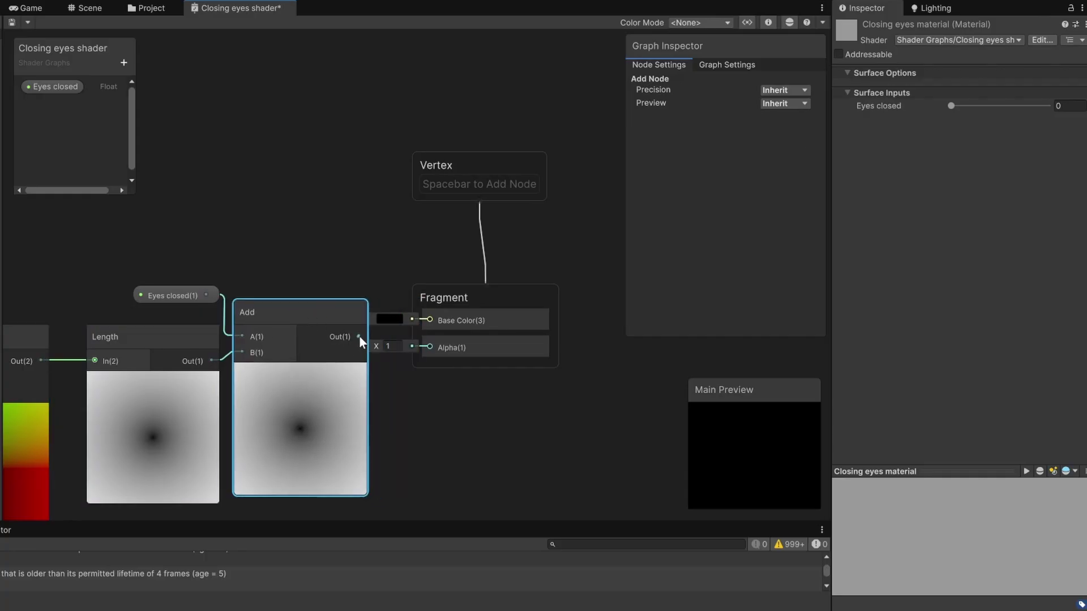
Connect the Add output to the Fragment's Alpha, save the graph, and preview the effect in the Game view with Eyes closed at 0.755
{"action": "left_click_drag", "start_coordinate": [428, 356], "coordinate": [429, 348]}
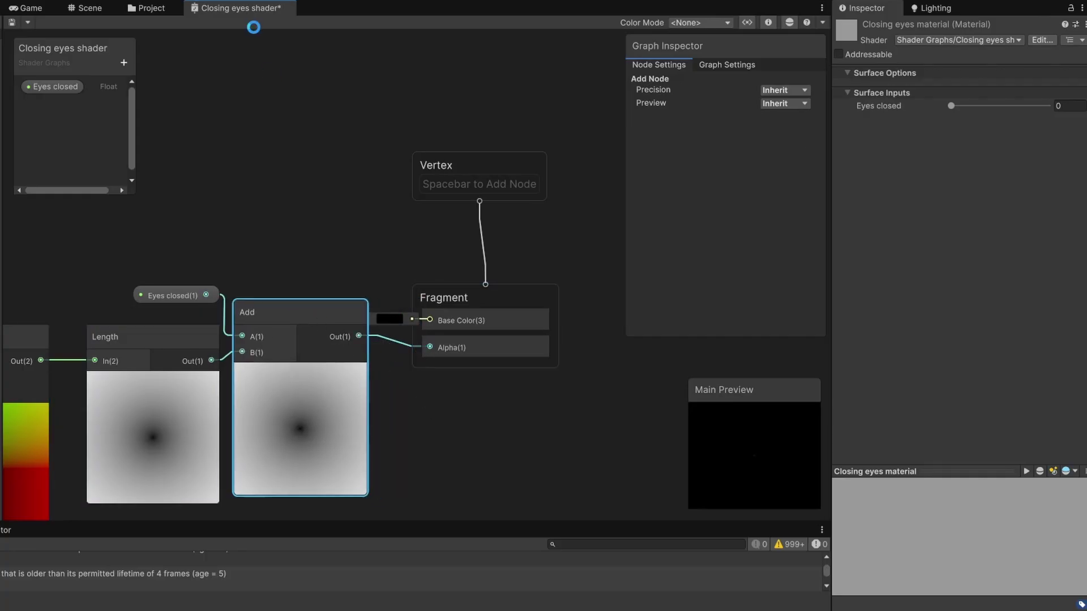
{"action": "key", "text": "ctrl+s"}
{"action": "left_click", "coordinate": [37, 8]}
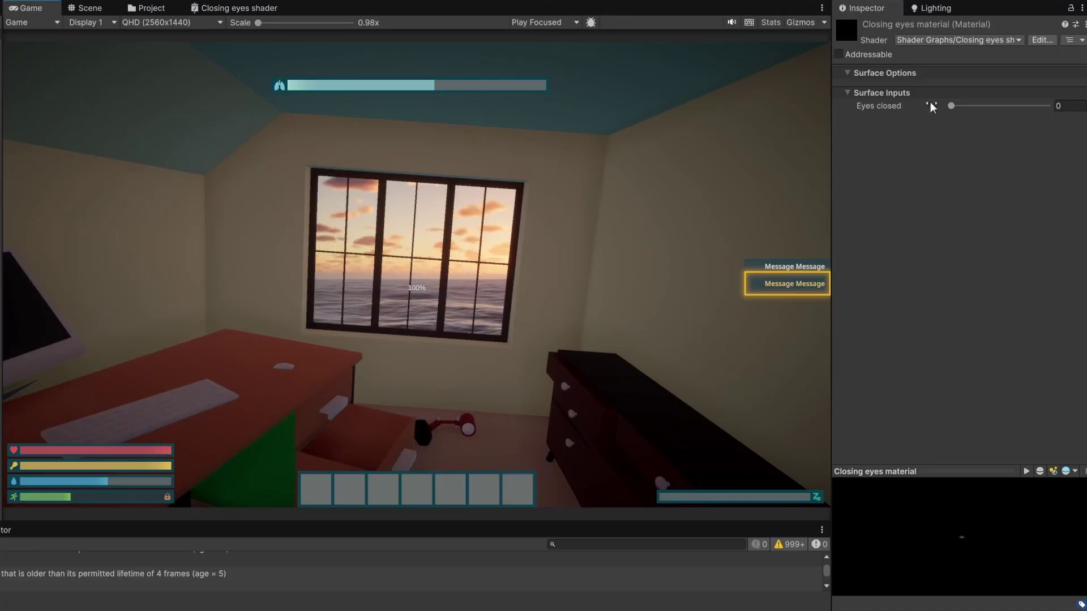
{"action": "left_click_drag", "start_coordinate": [951, 106], "coordinate": [1025, 113]}
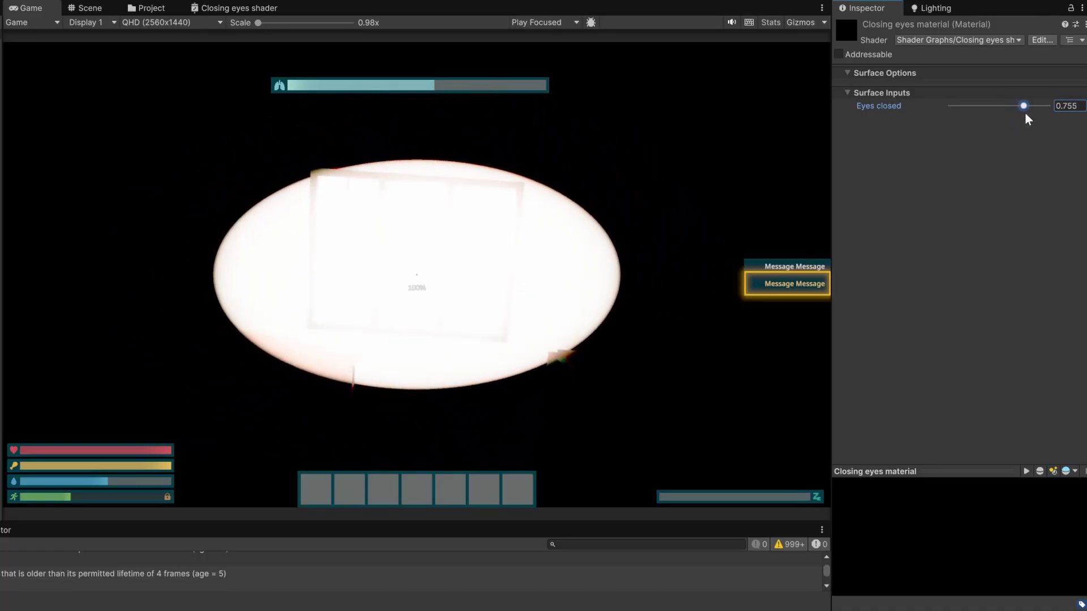
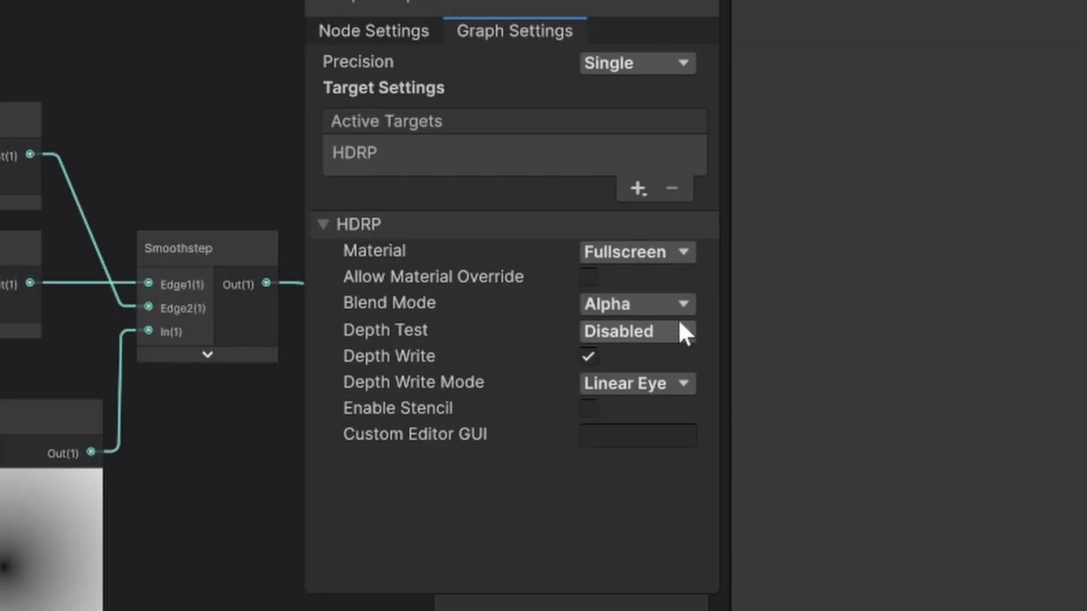
Review the Blend Mode, Depth Test and stencil options in the shader graph's HDRP target settings, leaving Enable Stencil off
{"action": "left_click", "coordinate": [683, 305]}
{"action": "left_click", "coordinate": [701, 359]}
{"action": "left_click", "coordinate": [683, 331]}
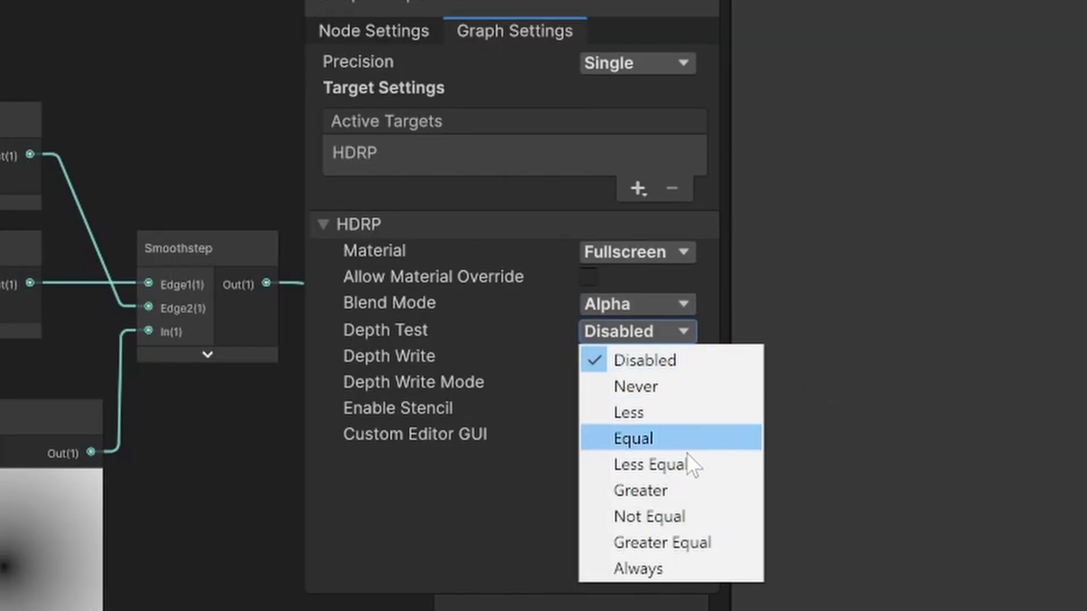
{"action": "left_click", "coordinate": [485, 460]}
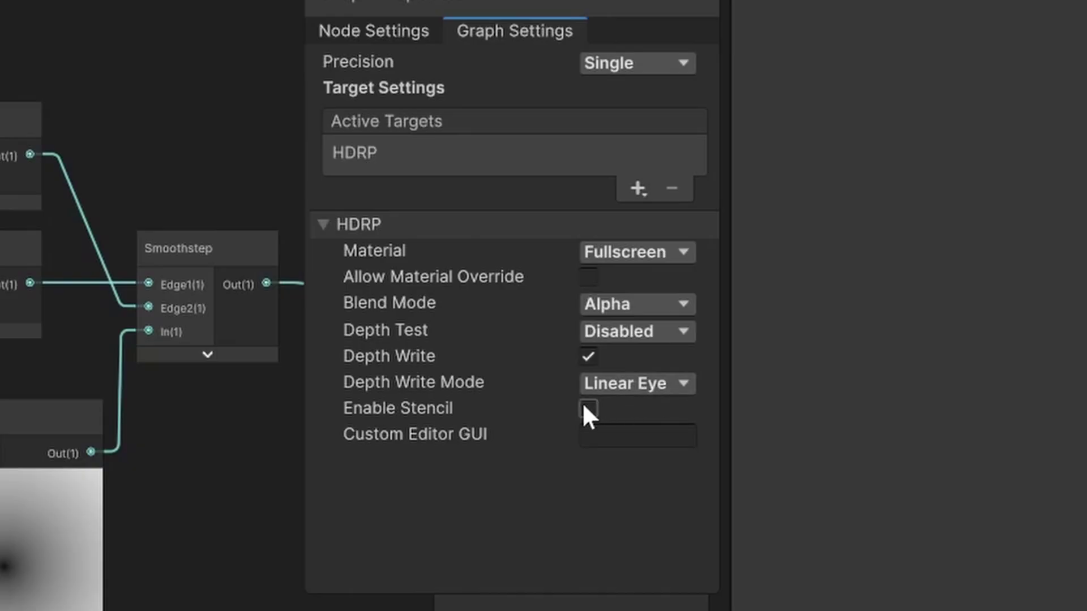
{"action": "left_click", "coordinate": [590, 406]}
{"action": "scroll", "coordinate": [626, 470], "scroll_direction": "down", "scroll_amount": 3}
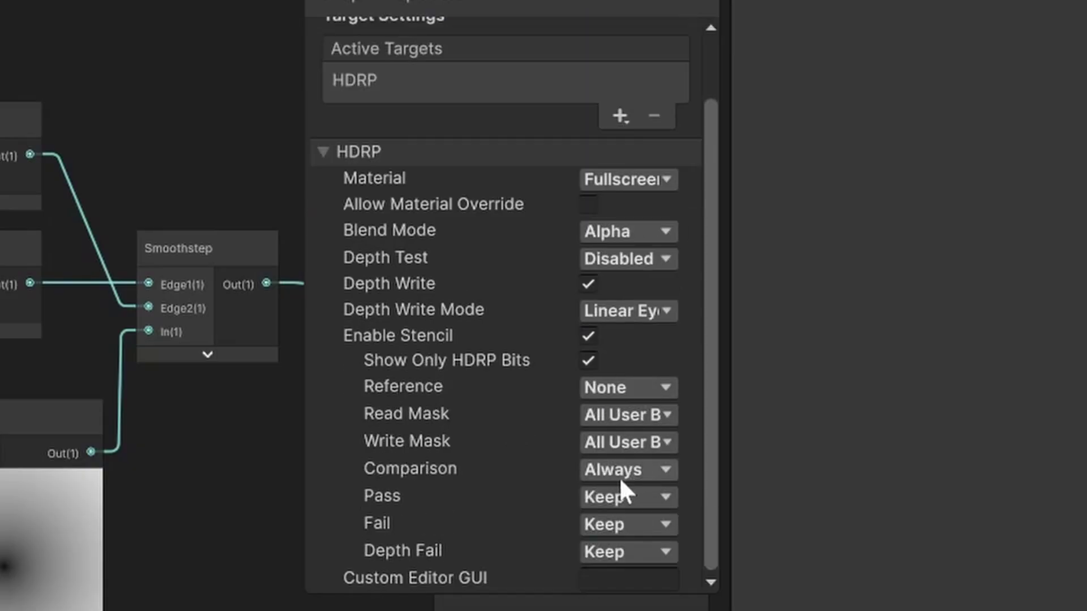
{"action": "left_click", "coordinate": [589, 336]}
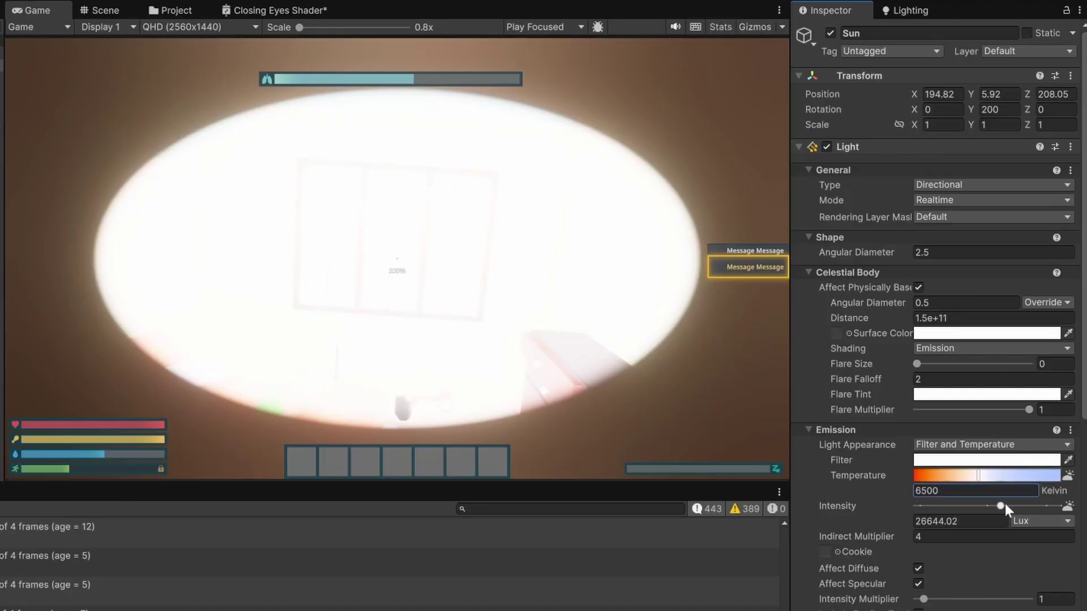
Raise the Sun directional light's emission Intensity to nearly its maximum
{"action": "left_click_drag", "start_coordinate": [1005, 505], "coordinate": [1057, 506]}
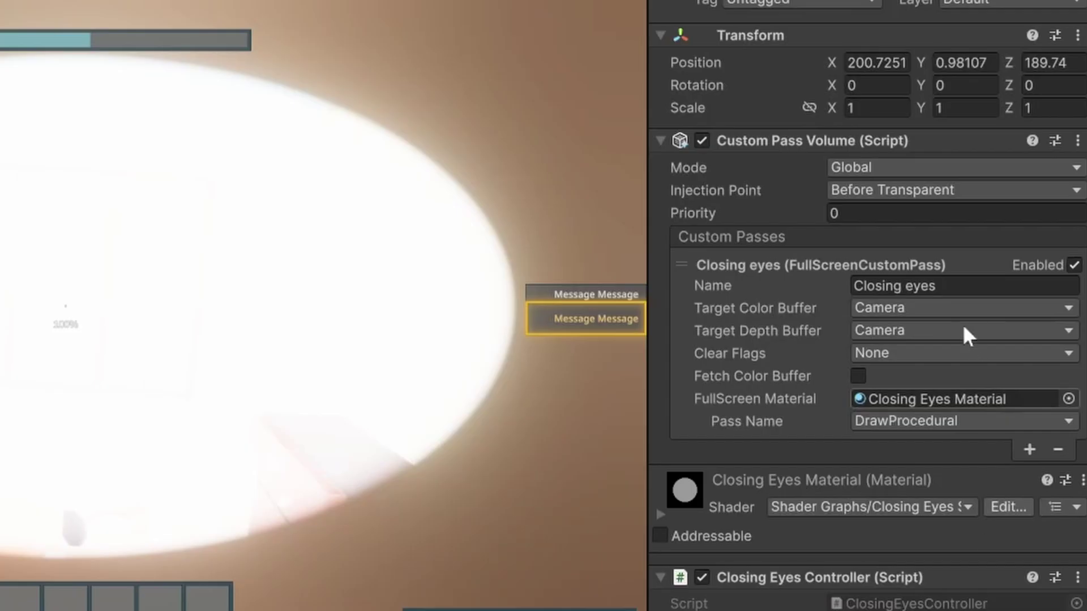
Review the Clear Flags and Target Depth Buffer settings of the Closing eyes custom pass
{"action": "left_click", "coordinate": [920, 353]}
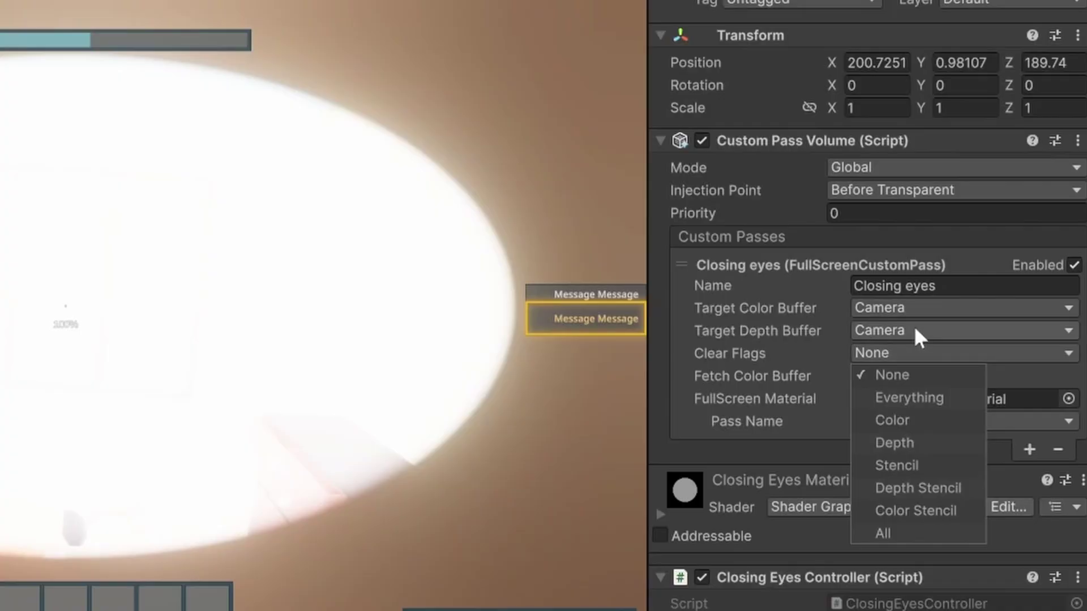
{"action": "left_click", "coordinate": [917, 332]}
{"action": "left_click", "coordinate": [734, 293]}
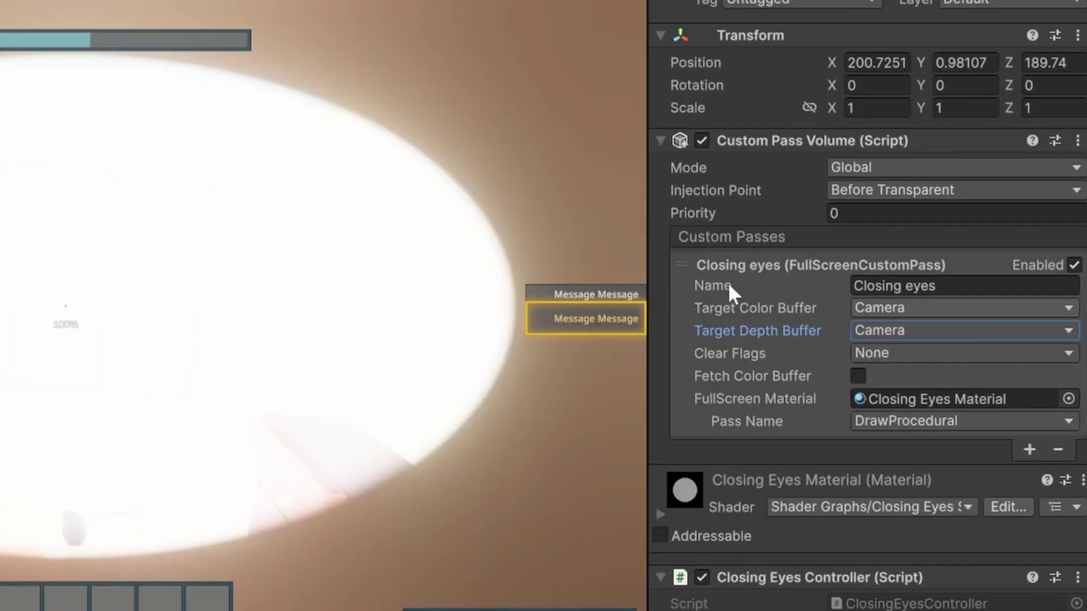
{"action": "left_click", "coordinate": [734, 294]}
Try Blit as the Closing eyes pass's Pass Name and switch it back to DrawProcedural
{"action": "left_click", "coordinate": [915, 422]}
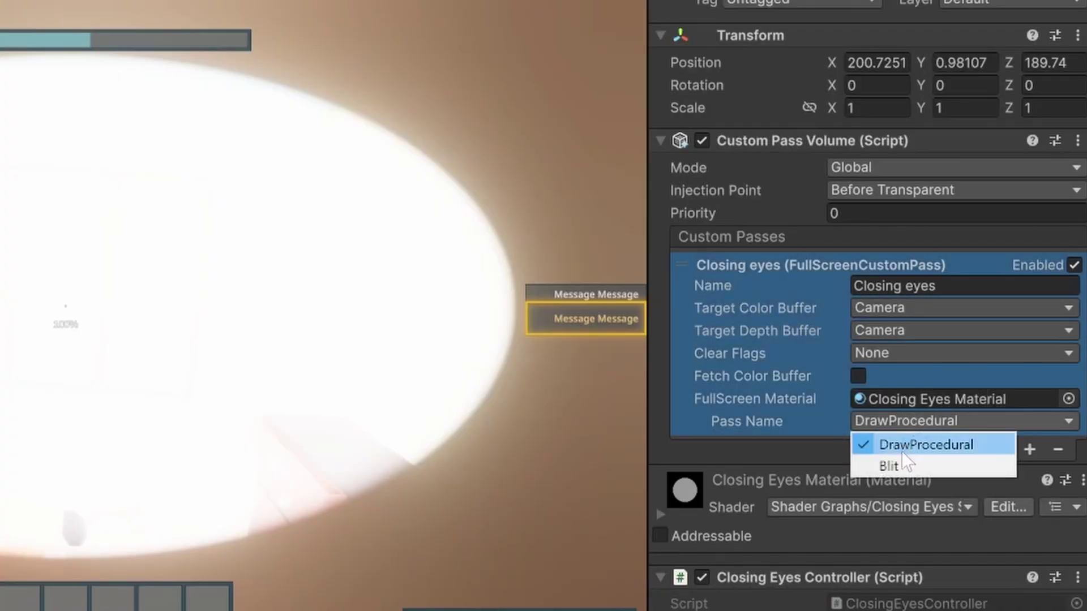
{"action": "left_click", "coordinate": [898, 466]}
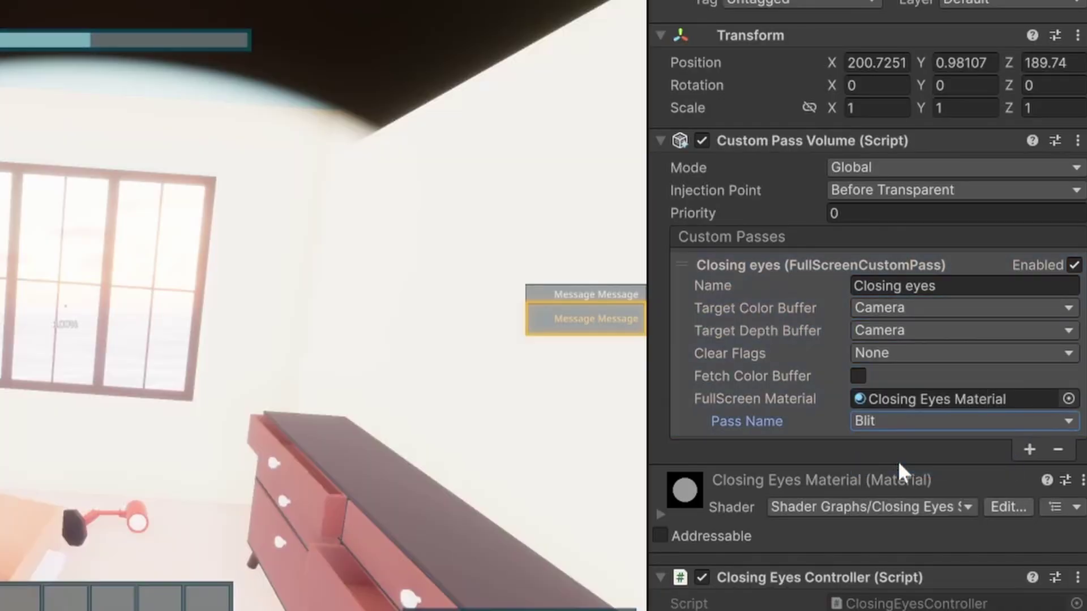
{"action": "left_click", "coordinate": [912, 421]}
{"action": "left_click", "coordinate": [906, 444]}
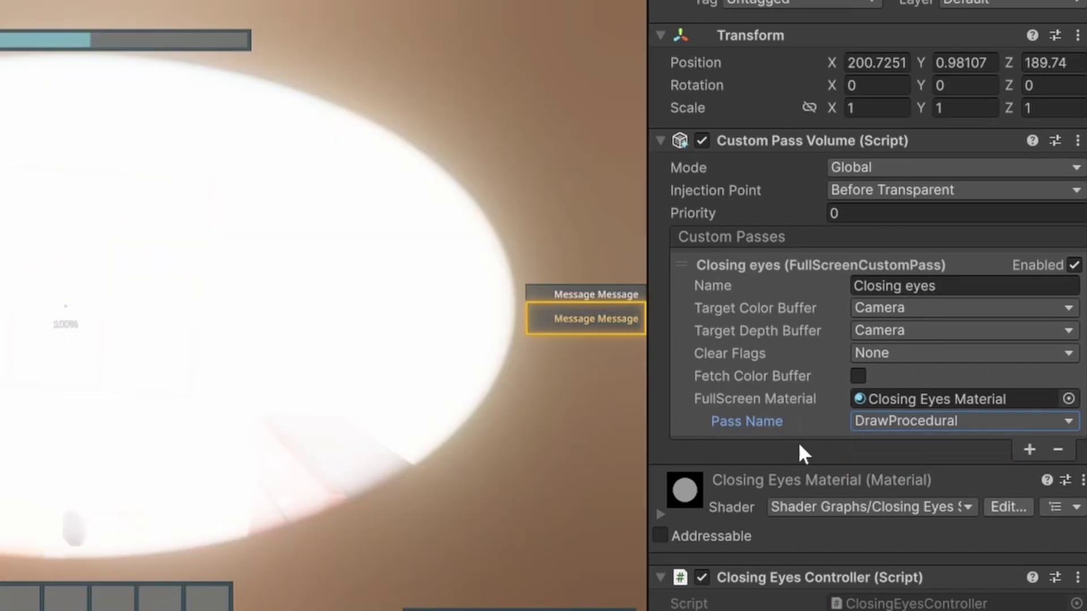
Try the Custom Pass Volume's Injection Point options from After Opaque Depth And Normal through Before Post Process, returning to Before Transparent
{"action": "left_click", "coordinate": [893, 192]}
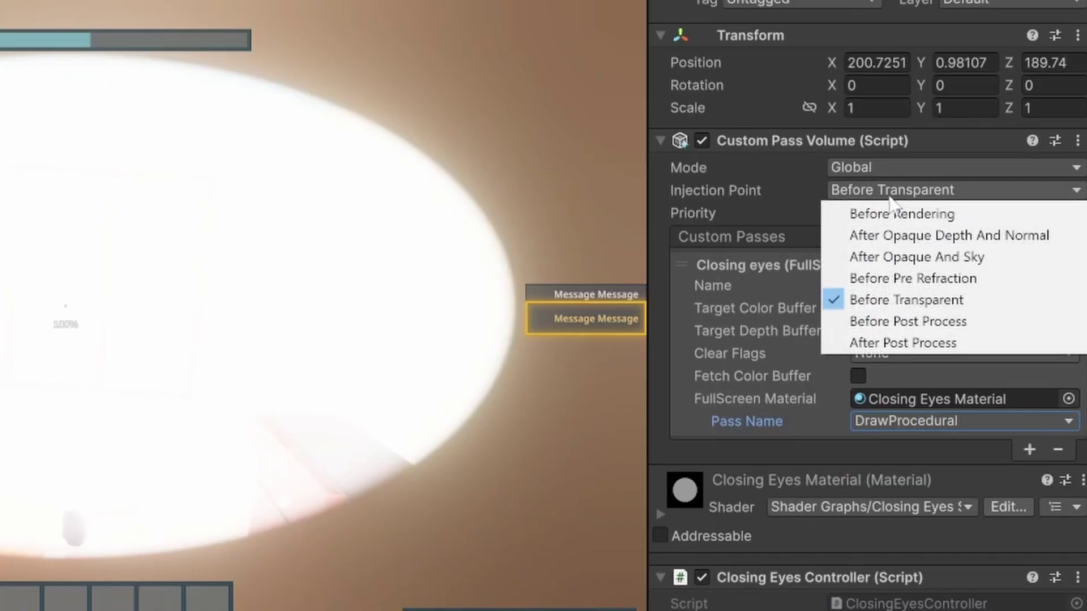
{"action": "left_click", "coordinate": [904, 236]}
{"action": "left_click", "coordinate": [907, 193]}
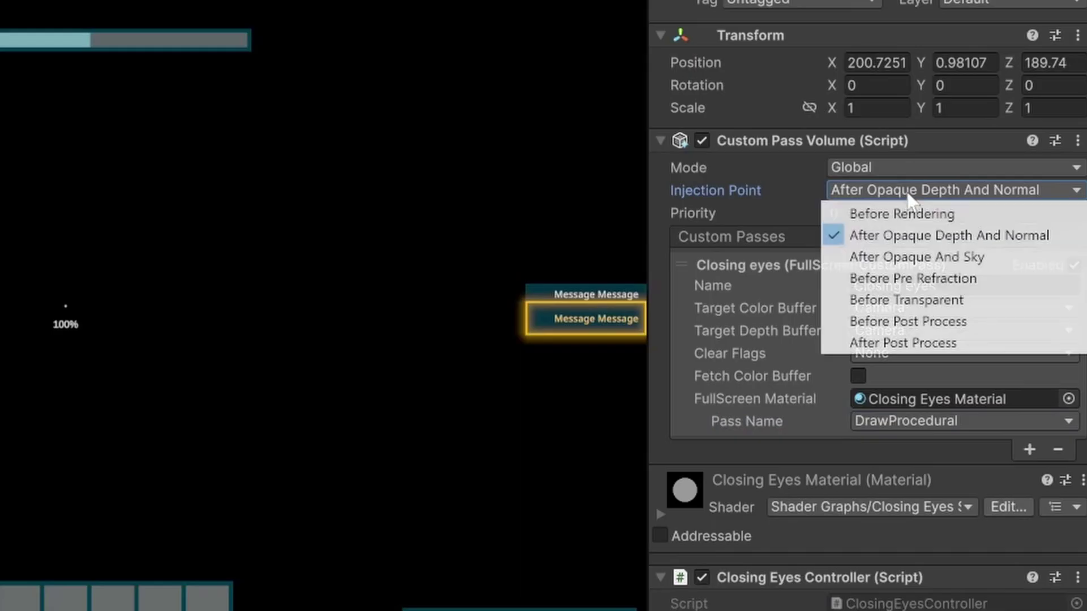
{"action": "left_click", "coordinate": [909, 257]}
{"action": "left_click", "coordinate": [915, 192]}
{"action": "left_click", "coordinate": [906, 278]}
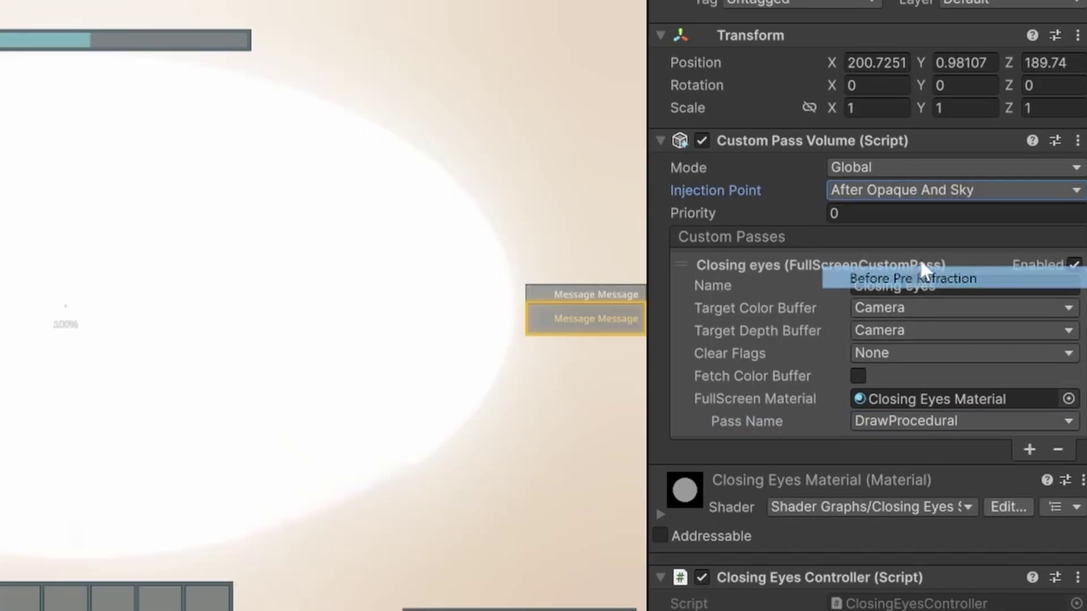
{"action": "left_click", "coordinate": [923, 192]}
{"action": "left_click", "coordinate": [906, 300]}
{"action": "left_click", "coordinate": [917, 193]}
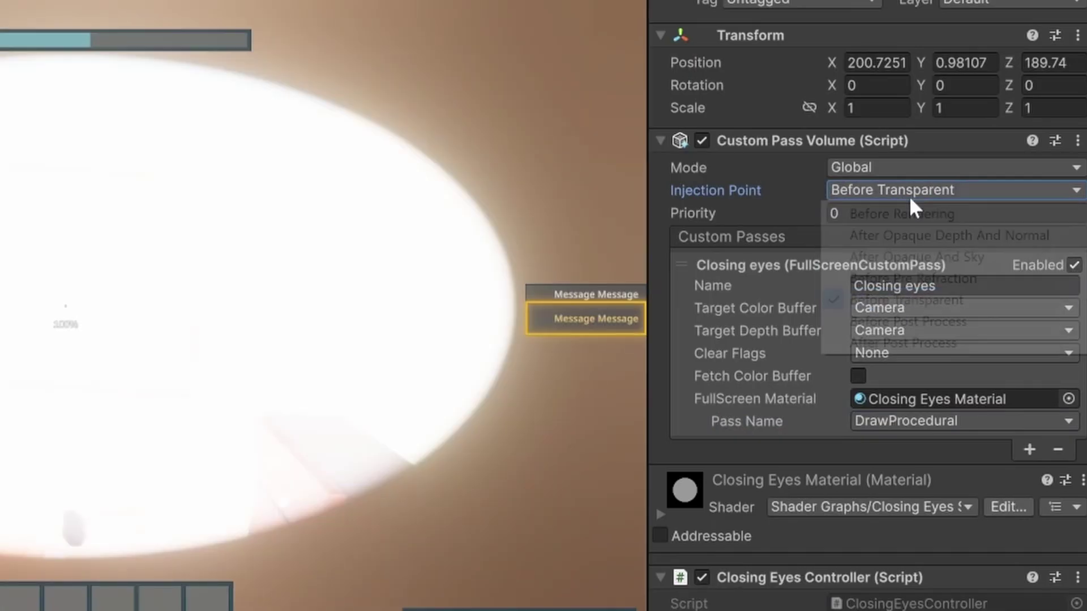
{"action": "left_click", "coordinate": [910, 321]}
{"action": "left_click", "coordinate": [915, 192]}
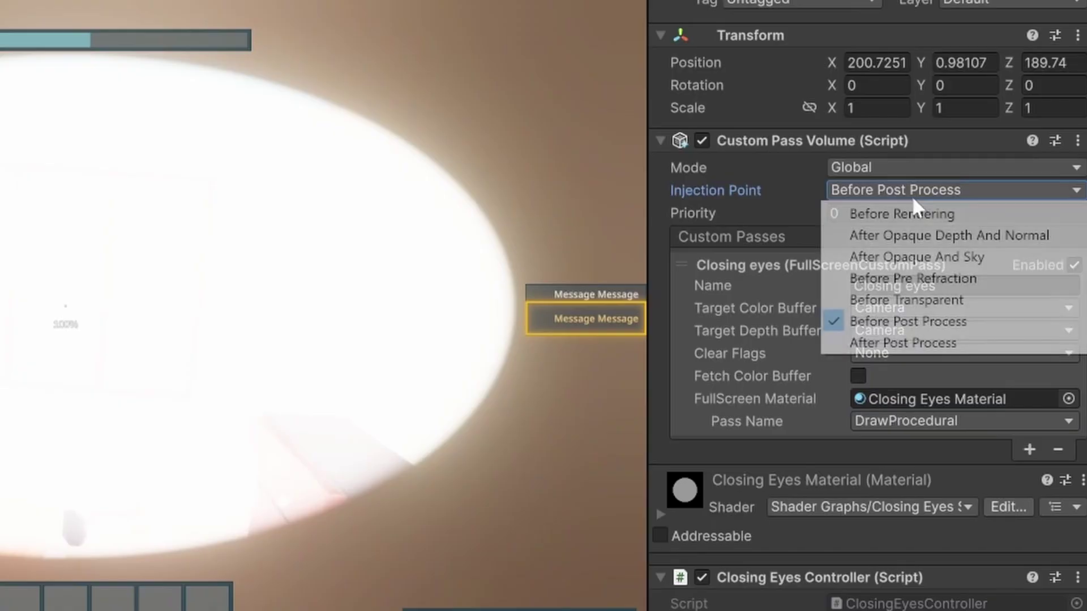
{"action": "left_click", "coordinate": [922, 303]}
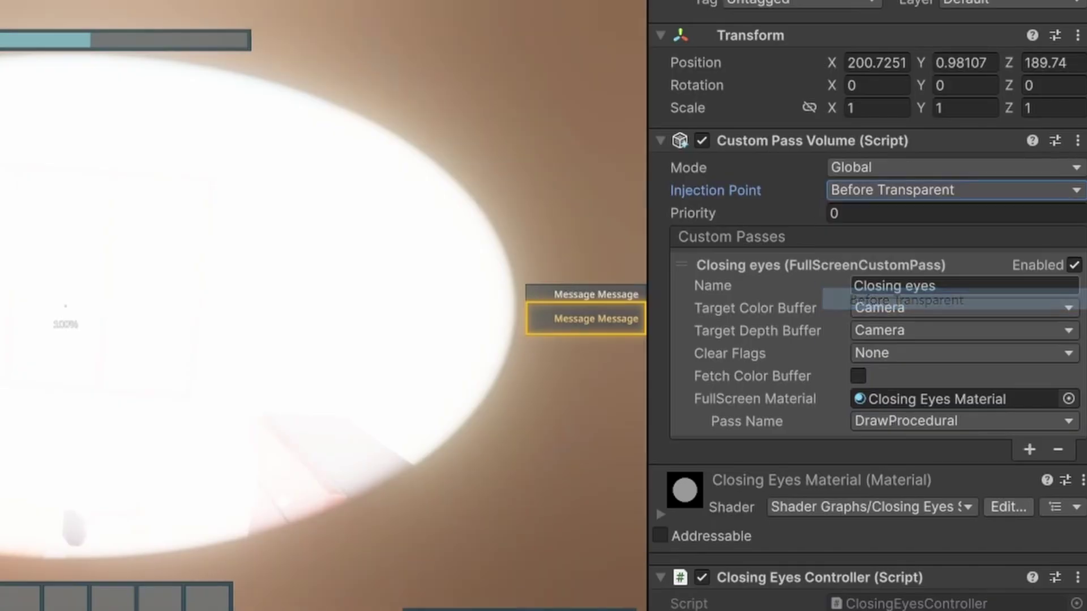
Set the Custom Pass Volume's Injection Point to After Post Process
{"action": "left_click", "coordinate": [913, 196]}
{"action": "left_click", "coordinate": [889, 343]}
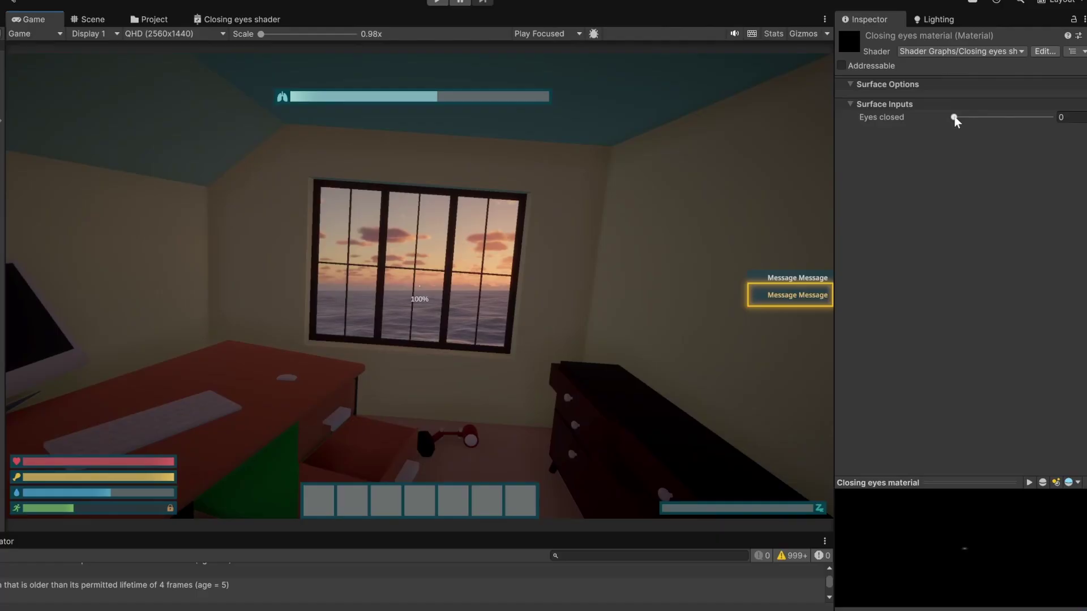
Preview the darkening in the Game view by raising the closing eyes material's Eyes closed value to 0.345
{"action": "left_click", "coordinate": [954, 117]}
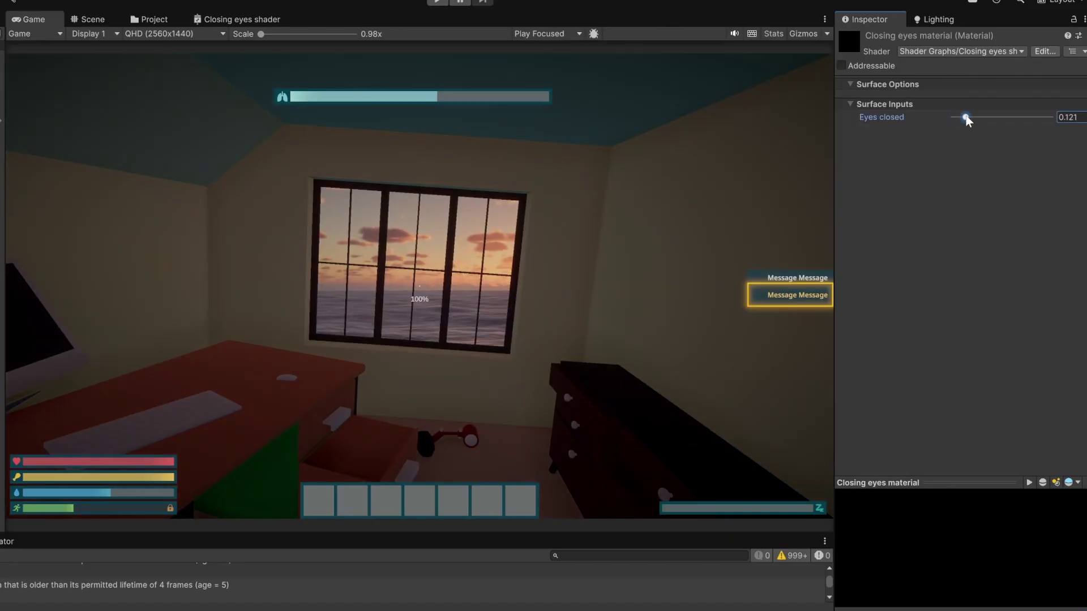
{"action": "left_click_drag", "start_coordinate": [955, 120], "coordinate": [987, 123]}
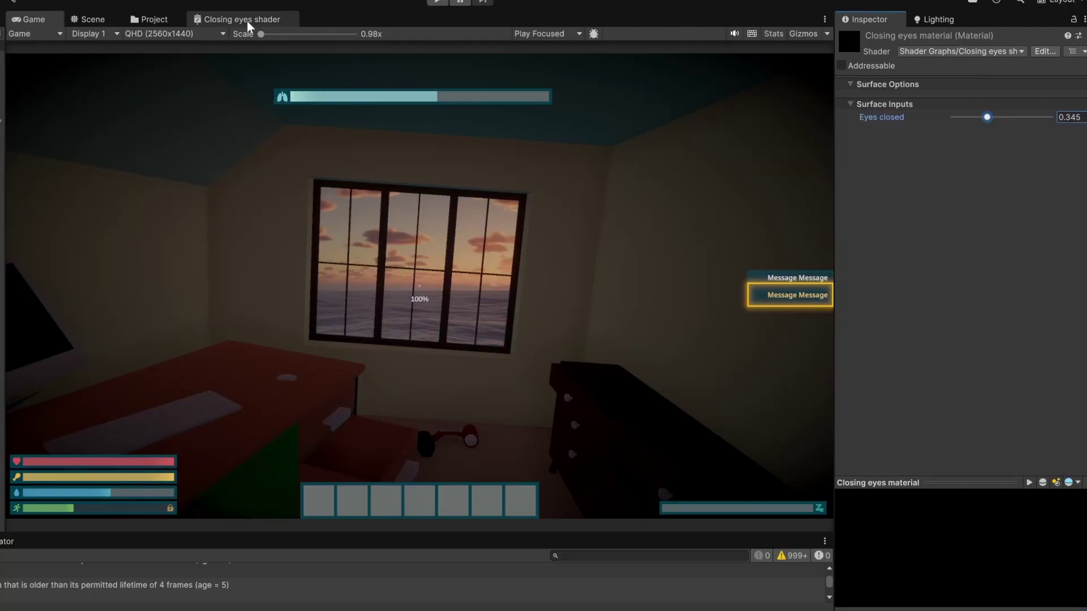
Delete the Add node from the Closing eyes shader graph
{"action": "left_click", "coordinate": [262, 26]}
{"action": "left_click", "coordinate": [294, 338]}
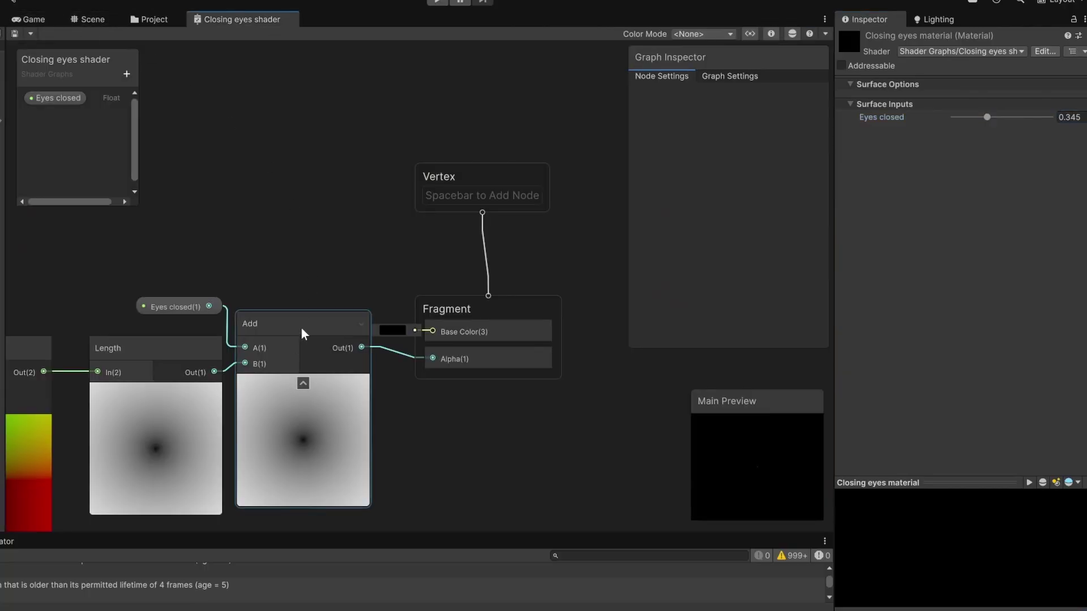
{"action": "left_click_drag", "start_coordinate": [302, 334], "coordinate": [302, 334]}
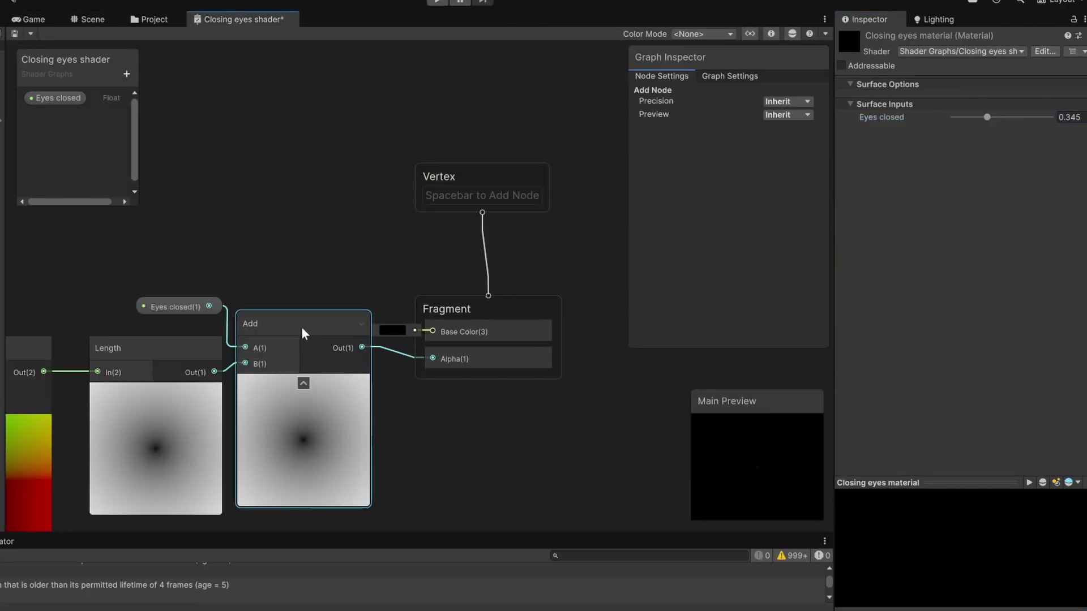
{"action": "key", "text": "Delete"}
Move the Eyes closed node clear of Length, feed it into a new Smoothstep node's In, and connect Smoothstep to the Fragment's Alpha
{"action": "left_click_drag", "start_coordinate": [169, 305], "coordinate": [105, 270]}
{"action": "key", "text": "space"}
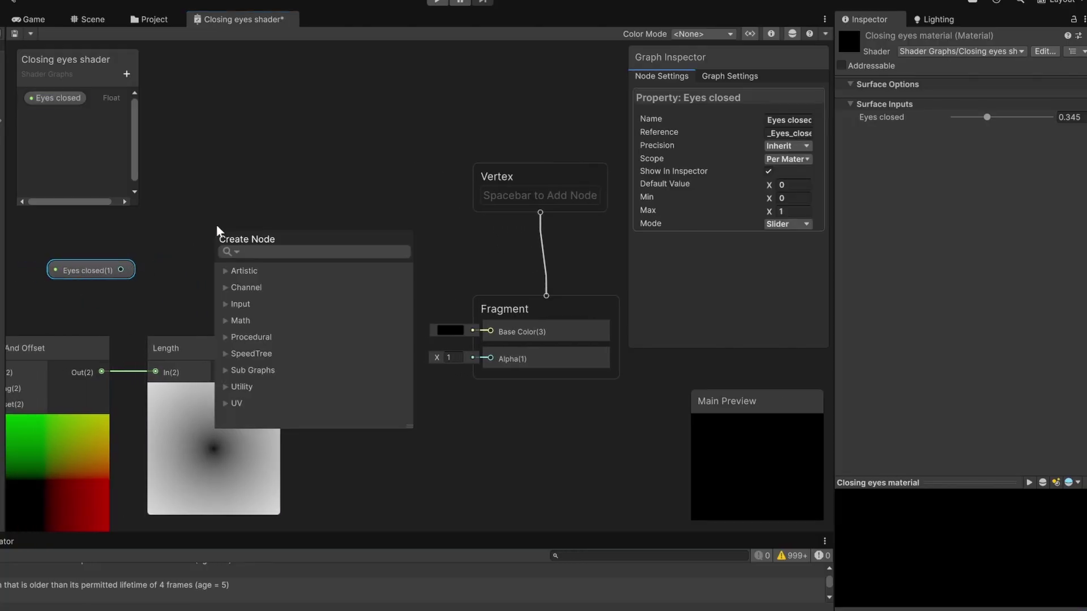
{"action": "type", "text": "smo"}
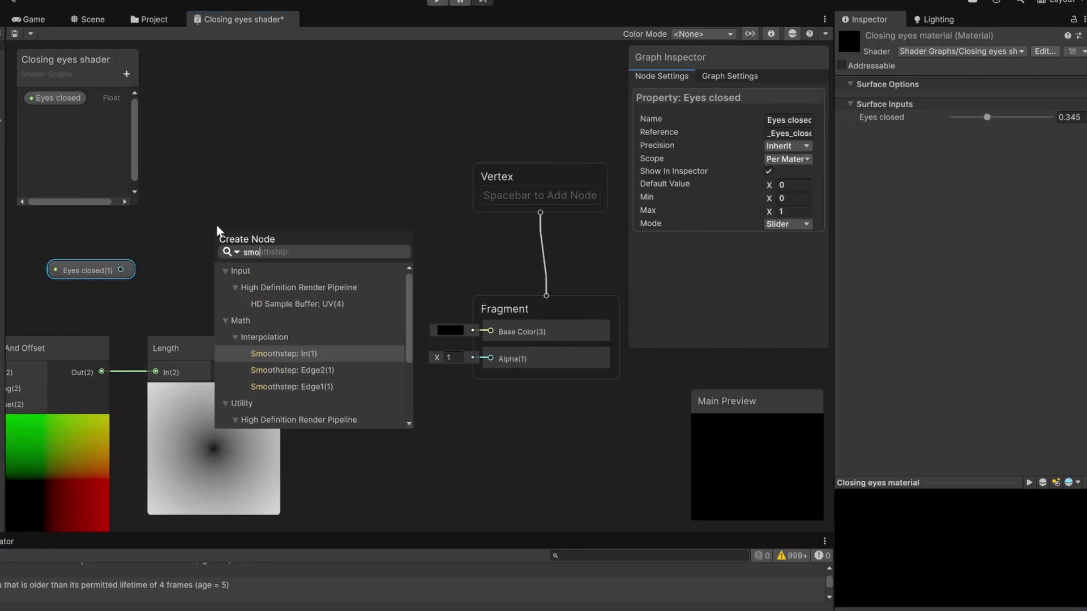
{"action": "key", "text": "Return"}
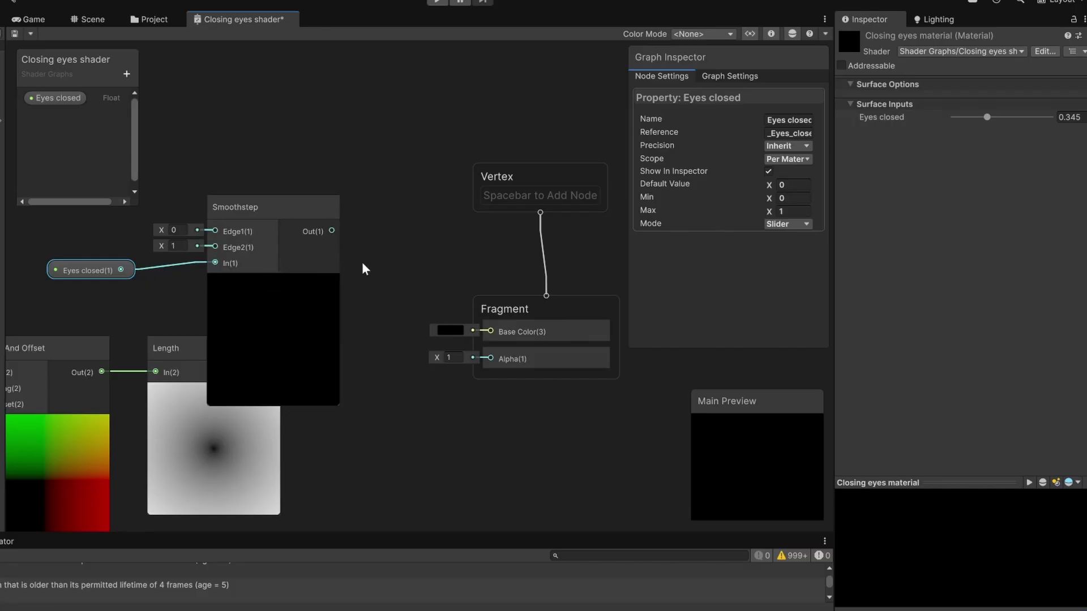
{"action": "left_click_drag", "start_coordinate": [332, 231], "coordinate": [490, 359]}
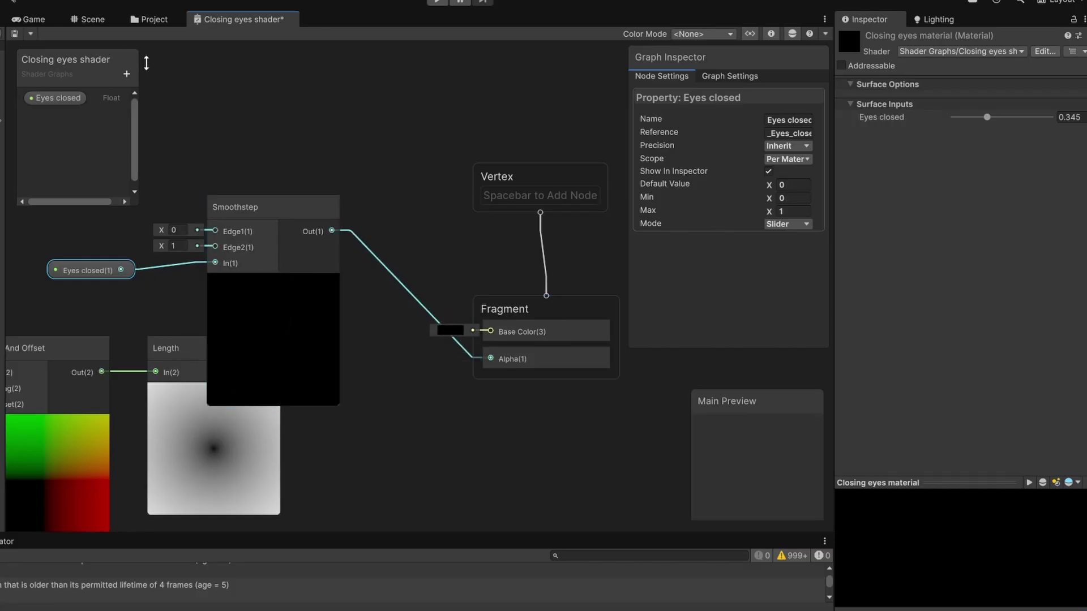
Preview the Smoothstep-driven fade in the Game view with the material's Eyes closed value at 0.5
{"action": "left_click", "coordinate": [32, 18]}
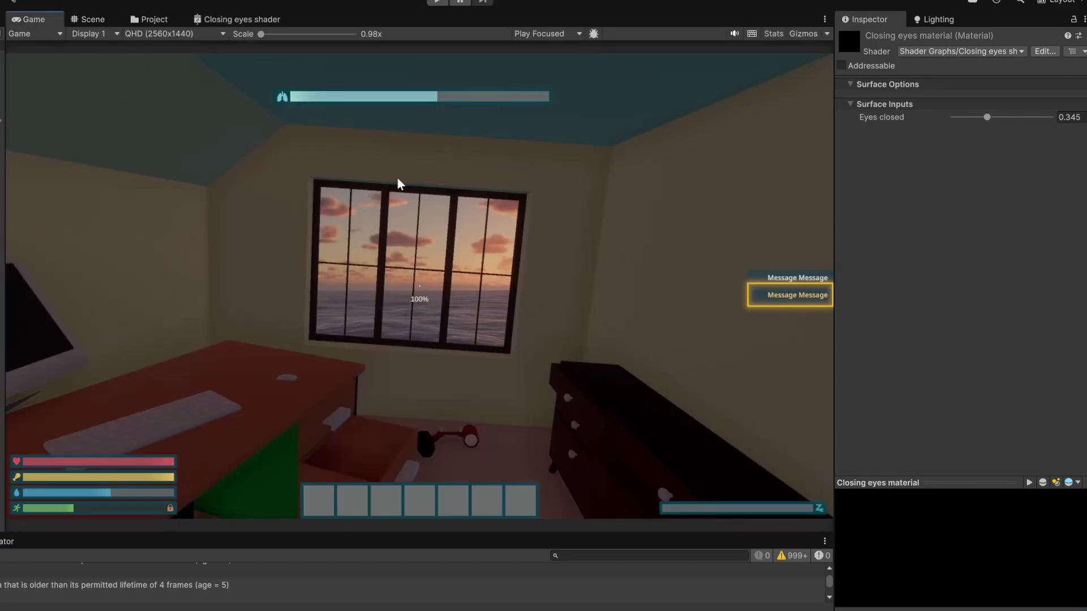
{"action": "mouse_move", "coordinate": [987, 117]}
{"action": "left_mouse_down"}
{"action": "mouse_move", "coordinate": [940, 111]}
{"action": "mouse_move", "coordinate": [1039, 107]}
{"action": "mouse_move", "coordinate": [1006, 117]}
{"action": "left_mouse_up"}
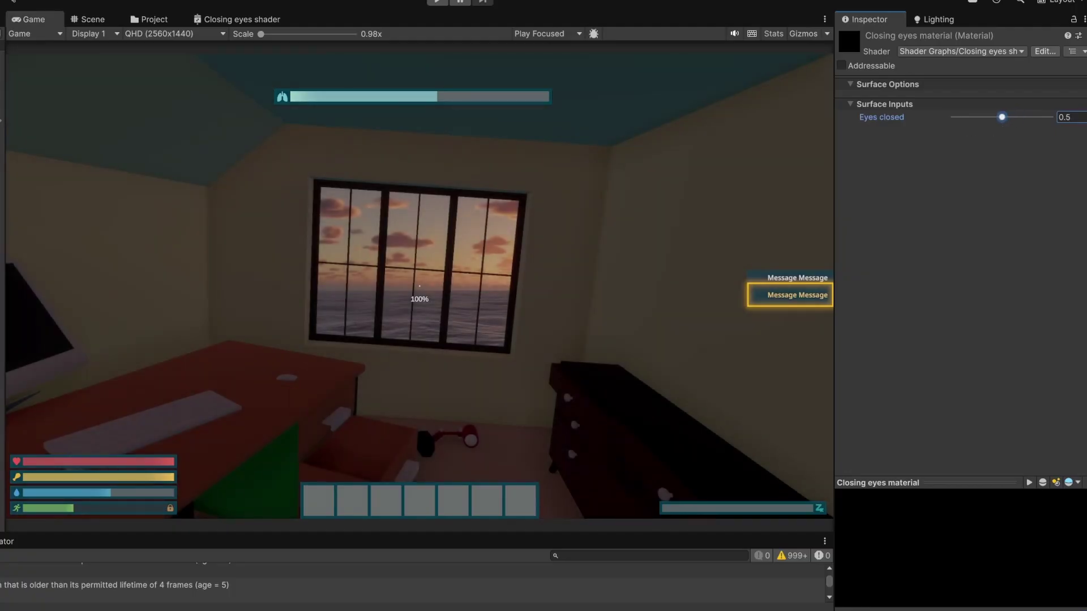
Remove the connection between Smoothstep's output and the Fragment's Alpha in the Closing eyes shader graph
{"action": "left_click", "coordinate": [226, 19]}
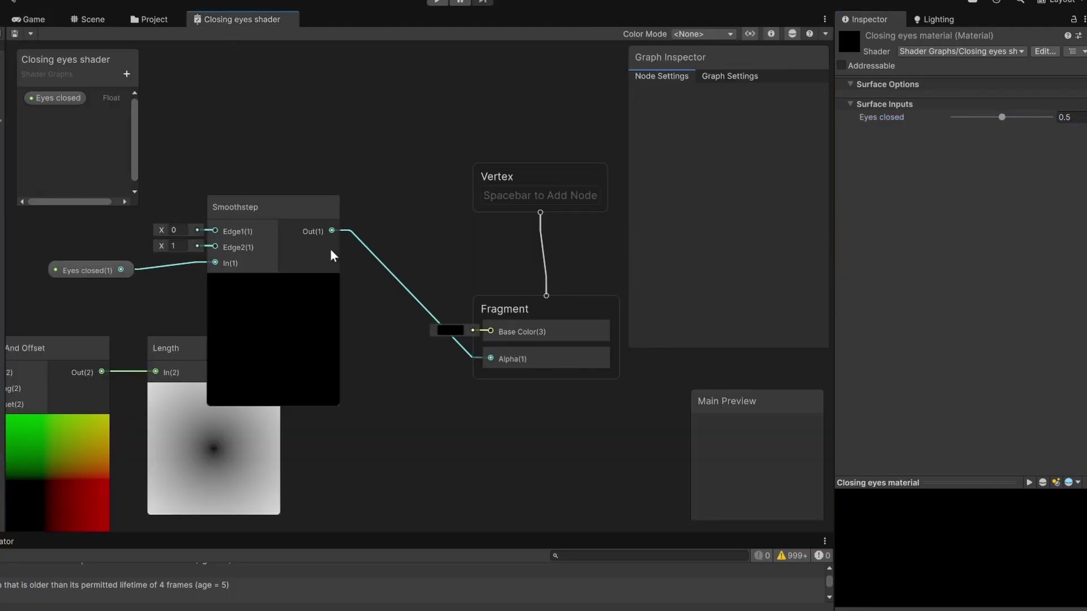
{"action": "left_click", "coordinate": [399, 280]}
{"action": "key", "text": "Delete"}
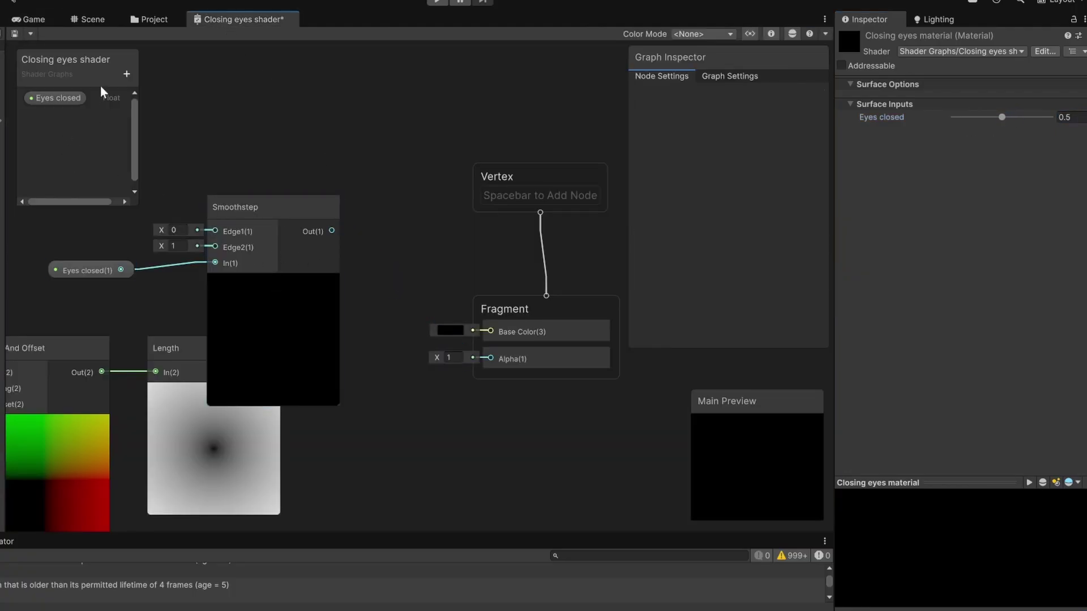
Add a Float property named Smoothness to the Closing eyes shader graph
{"action": "left_click", "coordinate": [126, 73]}
{"action": "left_click", "coordinate": [156, 93]}
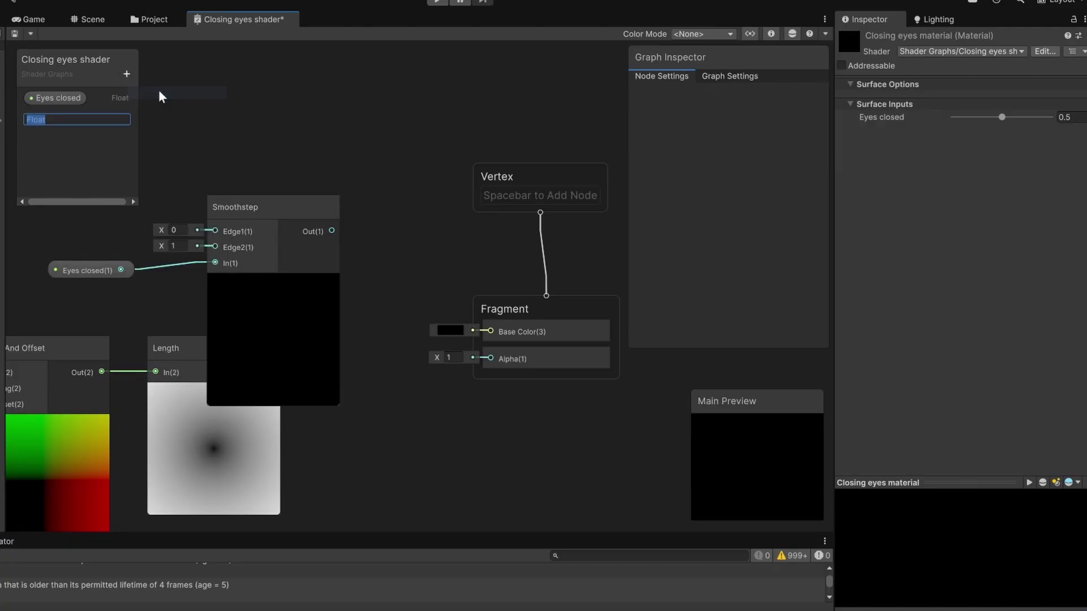
{"action": "type", "text": "Smoothness"}
{"action": "key", "text": "Return"}
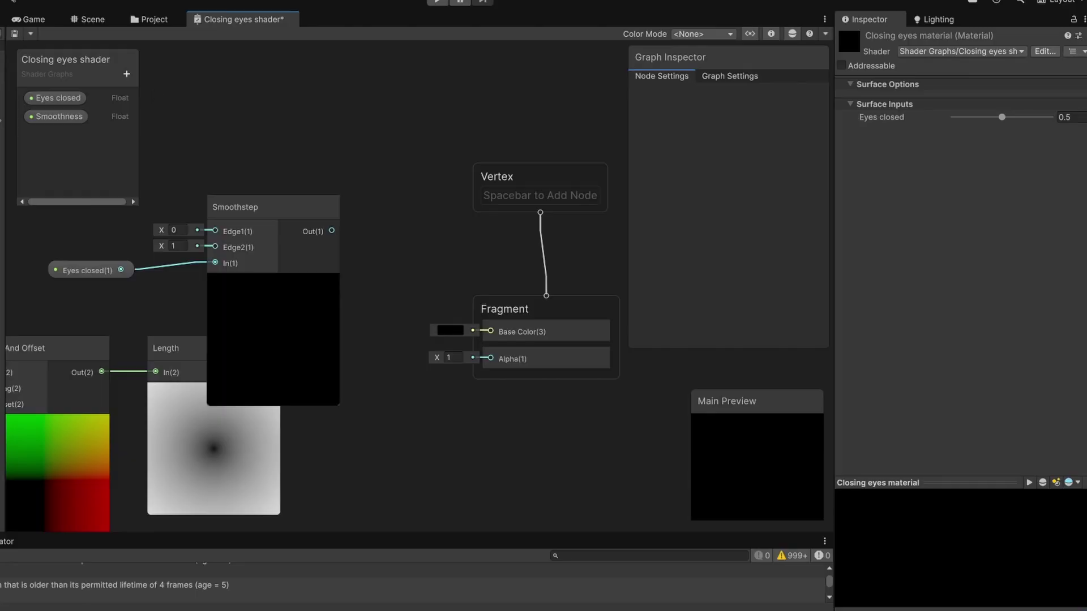
Set the Smoothness property's mode to Slider with a maximum of 0.05
{"action": "left_click", "coordinate": [67, 117]}
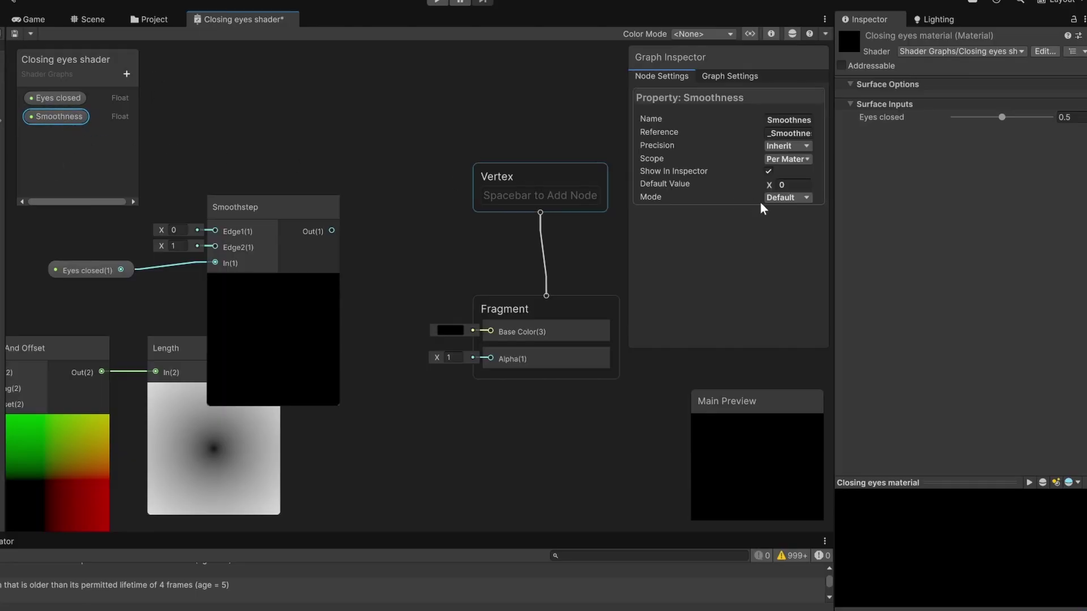
{"action": "left_click", "coordinate": [811, 196]}
{"action": "left_click", "coordinate": [791, 237]}
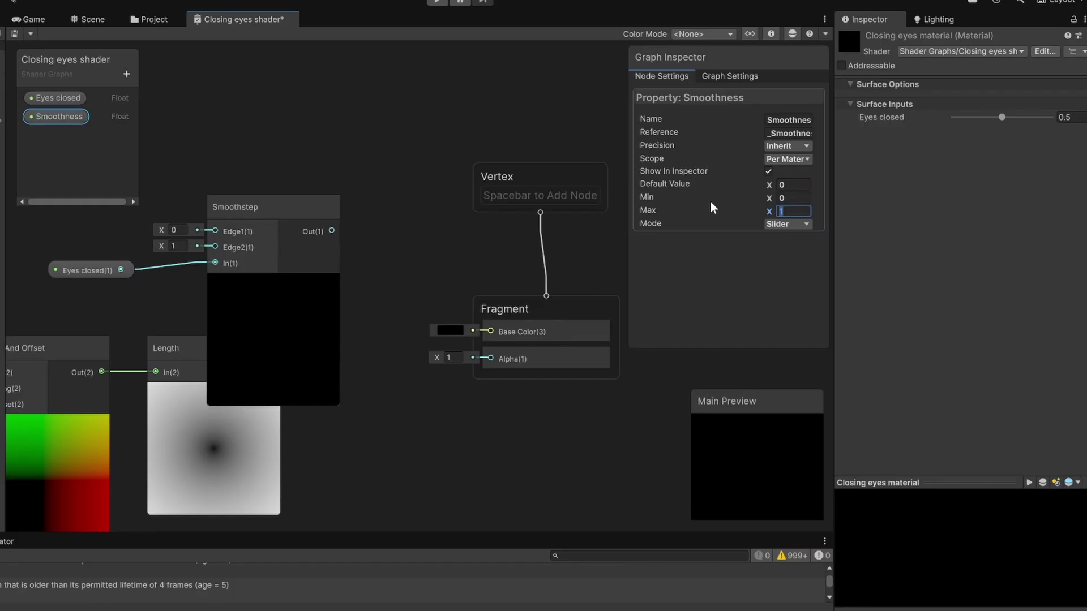
{"action": "type", "text": "0.05"}
Collapse the Smoothstep preview with Eyes closed placed close beside it, and place a Smoothness property node in the graph
{"action": "left_click_drag", "start_coordinate": [290, 209], "coordinate": [247, 198]}
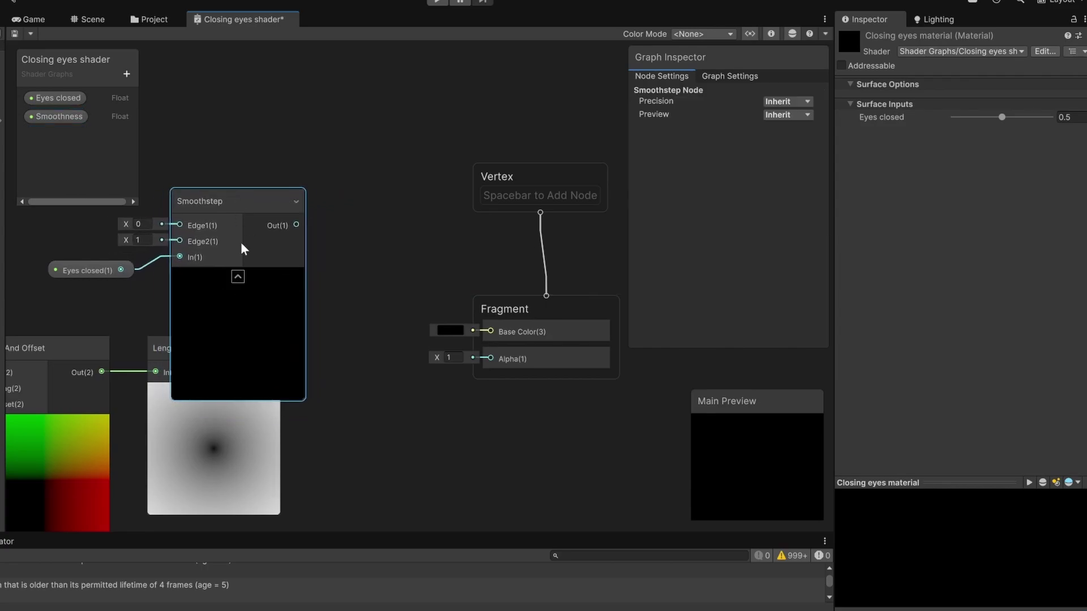
{"action": "left_click", "coordinate": [238, 278]}
{"action": "left_click_drag", "start_coordinate": [97, 271], "coordinate": [116, 269]}
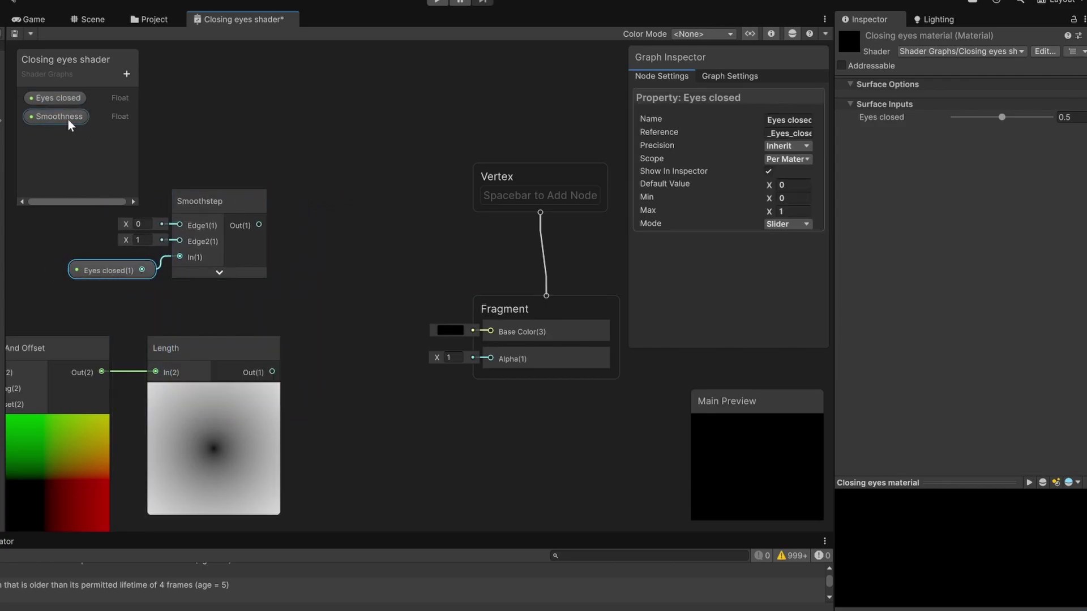
{"action": "left_click_drag", "start_coordinate": [68, 120], "coordinate": [346, 221]}
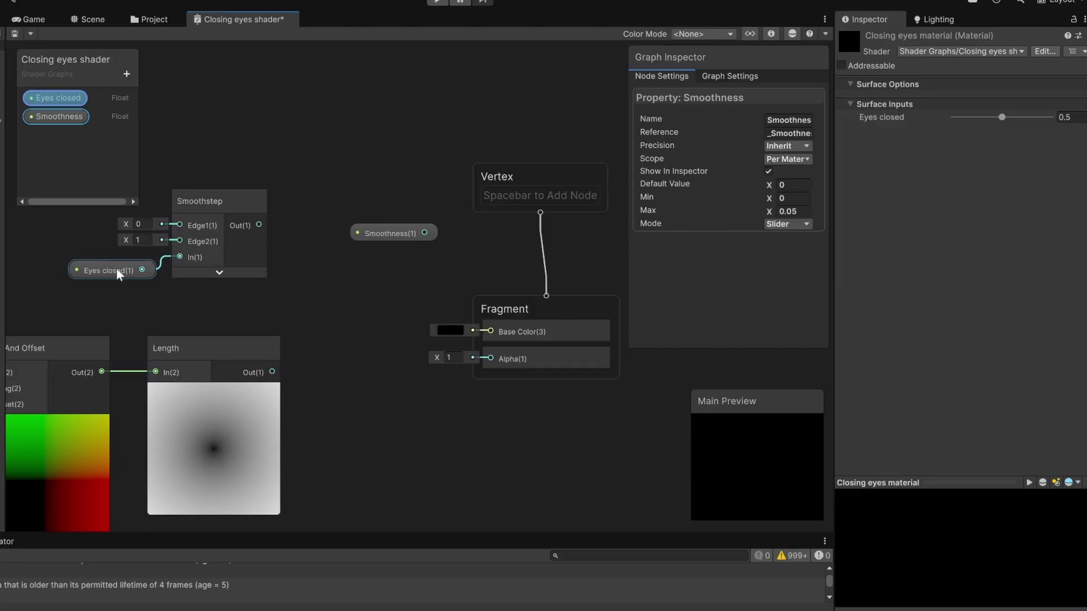
{"action": "left_click", "coordinate": [306, 168]}
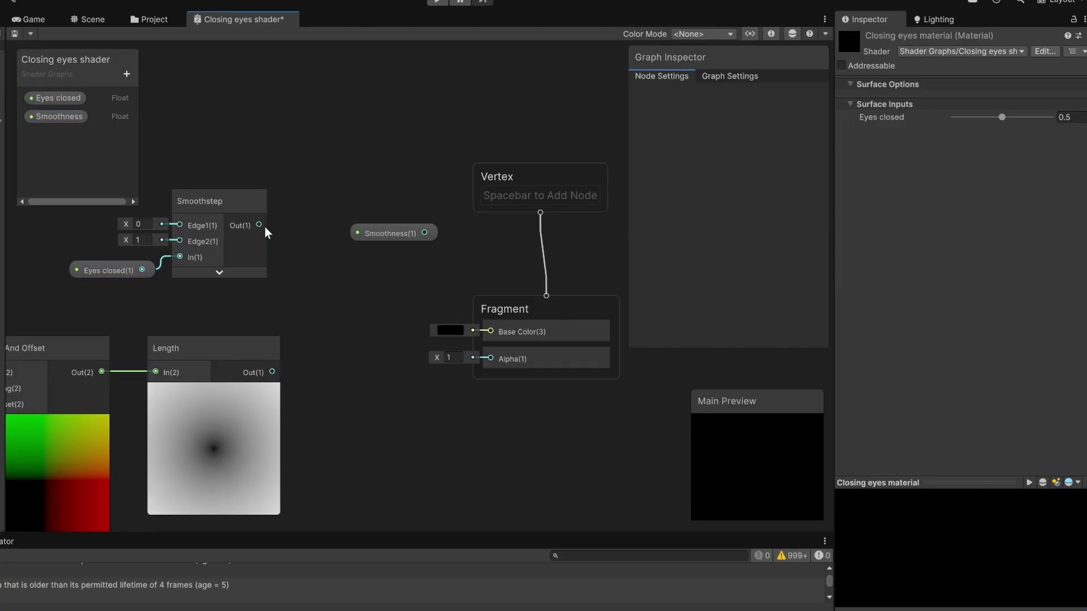
Create a Subtract node with its preview collapsed, feeding Smoothstep's Out into A and the Smoothness node into B
{"action": "key", "text": "space"}
{"action": "type", "text": "sub"}
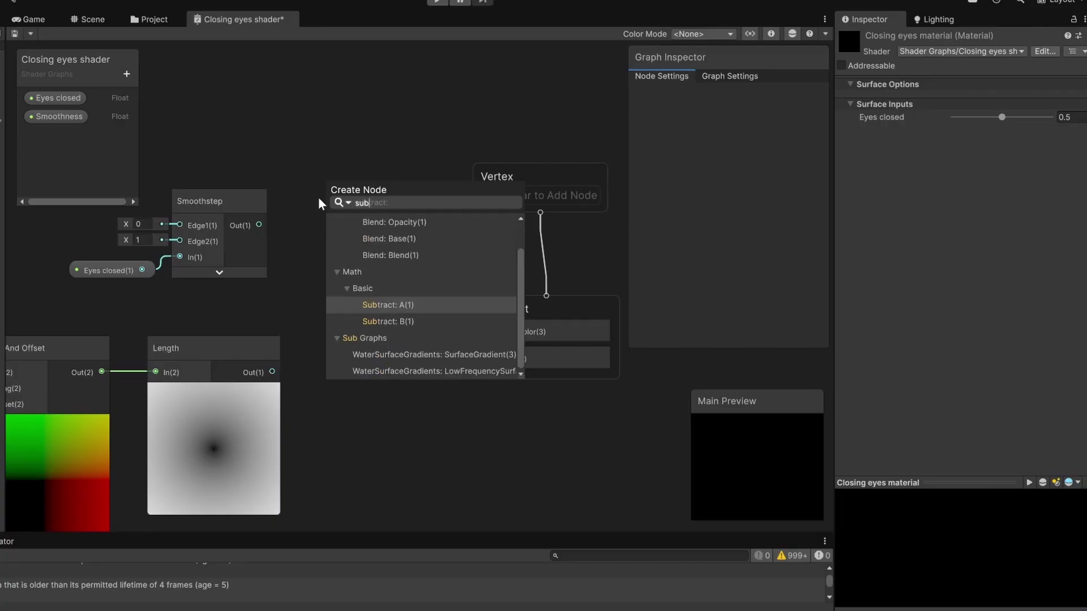
{"action": "key", "text": "Return"}
{"action": "left_click_drag", "start_coordinate": [379, 190], "coordinate": [363, 135]}
{"action": "left_click", "coordinate": [371, 195]}
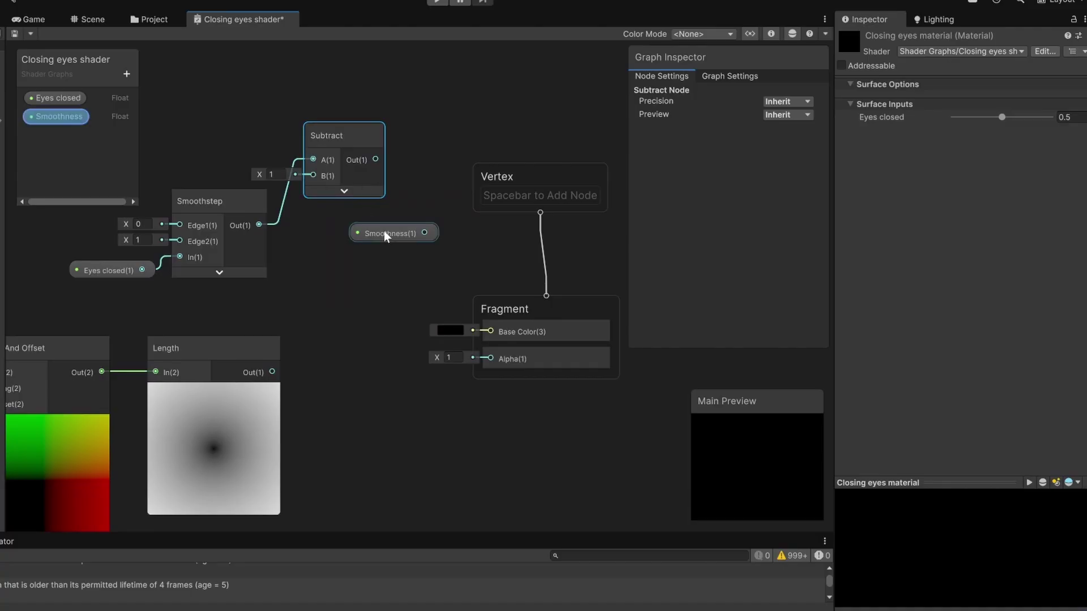
{"action": "left_click_drag", "start_coordinate": [433, 236], "coordinate": [227, 169]}
{"action": "key", "text": "Escape"}
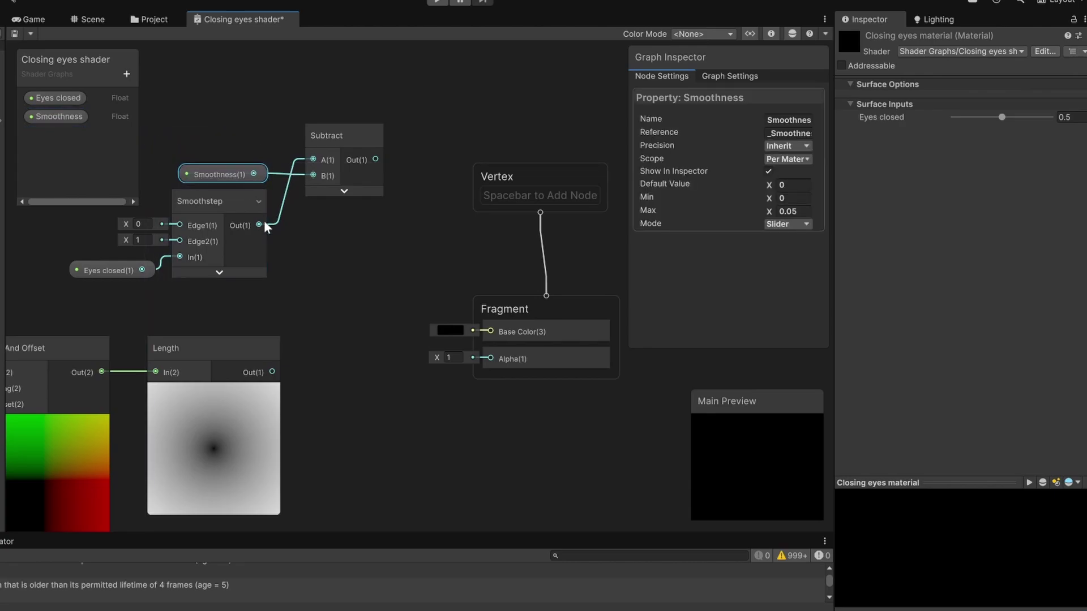
Create an Add node with its preview collapsed, feeding Smoothstep's Out into A and a second Smoothness node into B
{"action": "key", "text": "space"}
{"action": "type", "text": "add"}
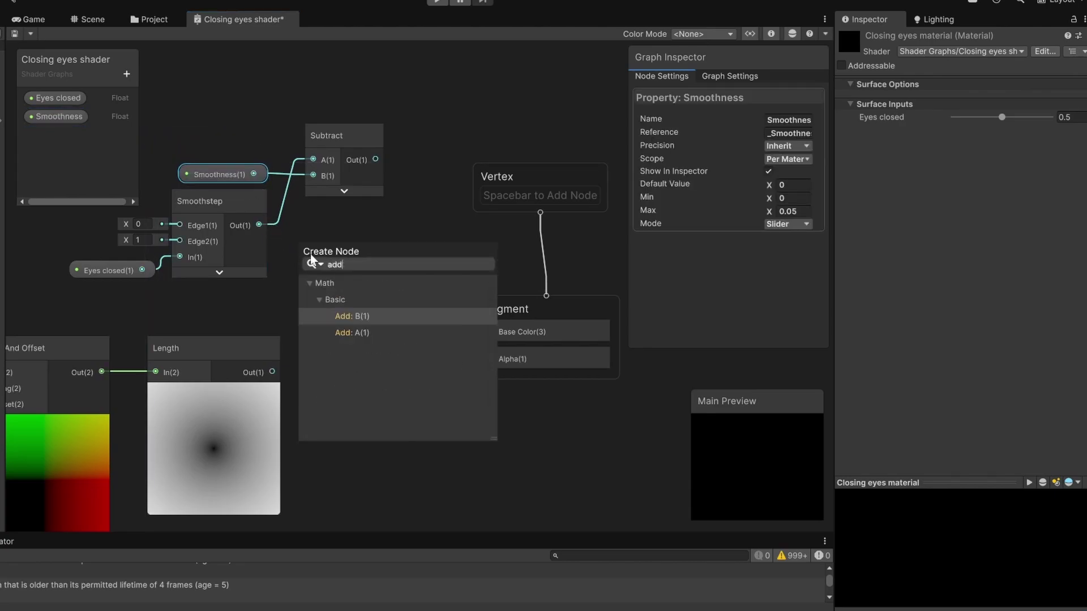
{"action": "key", "text": "Down"}
{"action": "key", "text": "Return"}
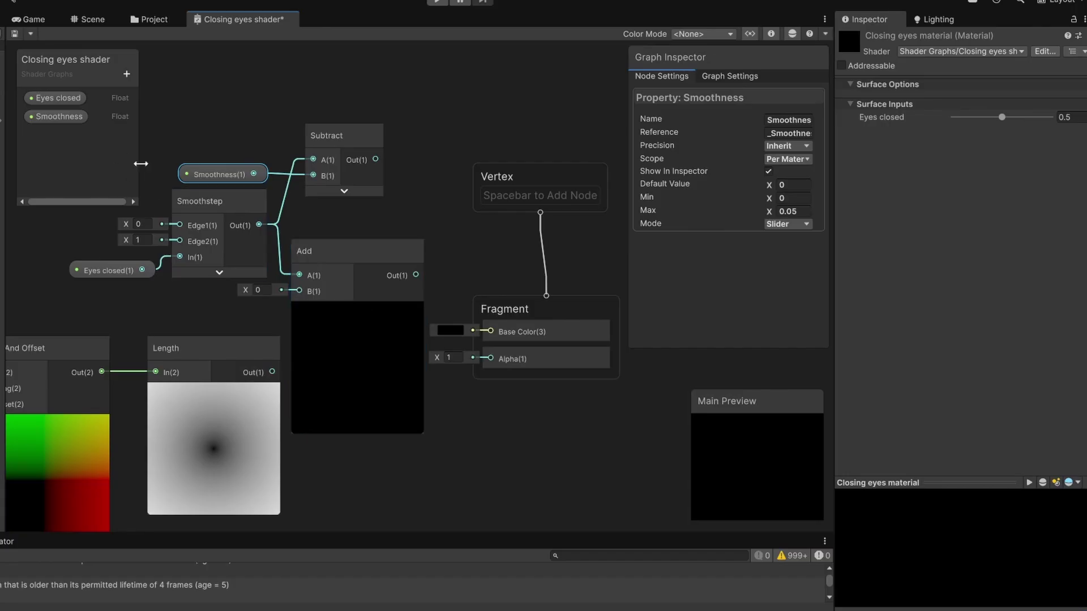
{"action": "left_click_drag", "start_coordinate": [49, 108], "coordinate": [216, 305]}
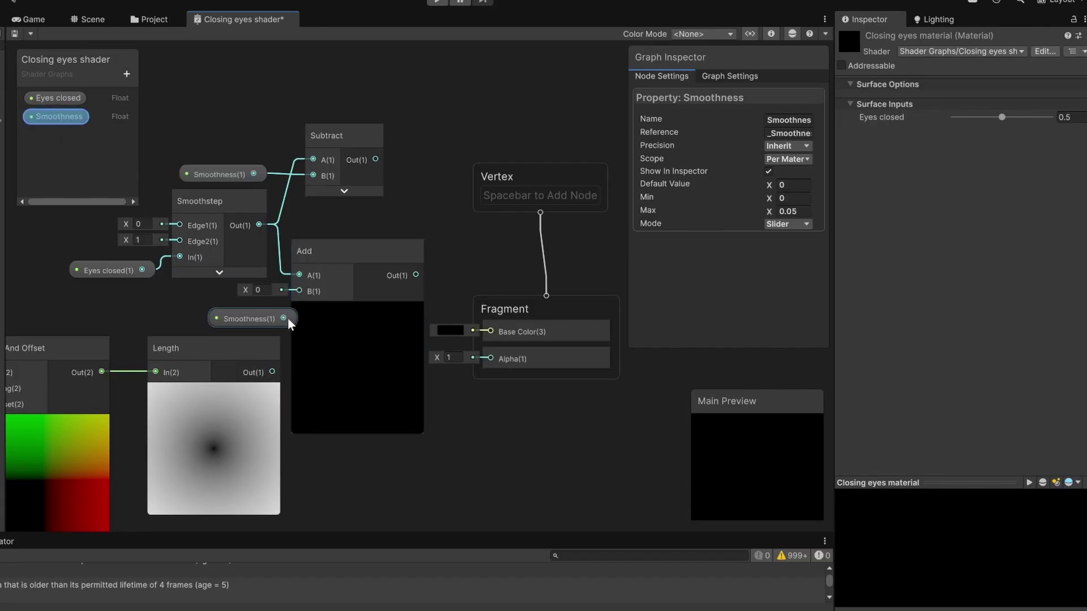
{"action": "left_click_drag", "start_coordinate": [288, 318], "coordinate": [294, 290]}
{"action": "left_click_drag", "start_coordinate": [246, 321], "coordinate": [219, 298]}
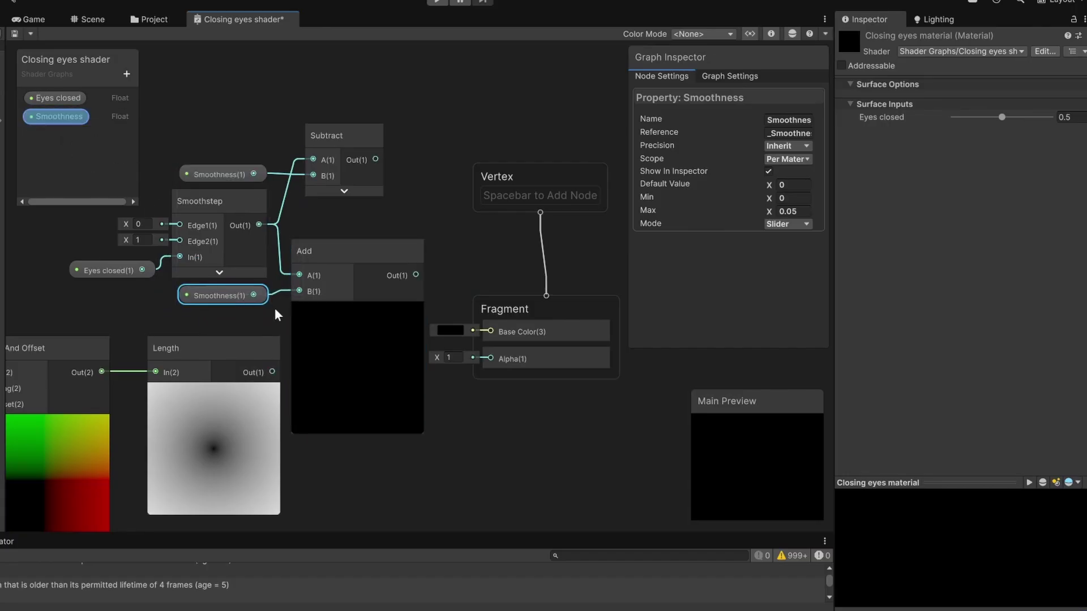
{"action": "left_click", "coordinate": [357, 311]}
Align Subtract above Add and shift the whole group of input nodes away from the Fragment to make room
{"action": "left_click_drag", "start_coordinate": [339, 138], "coordinate": [327, 159]}
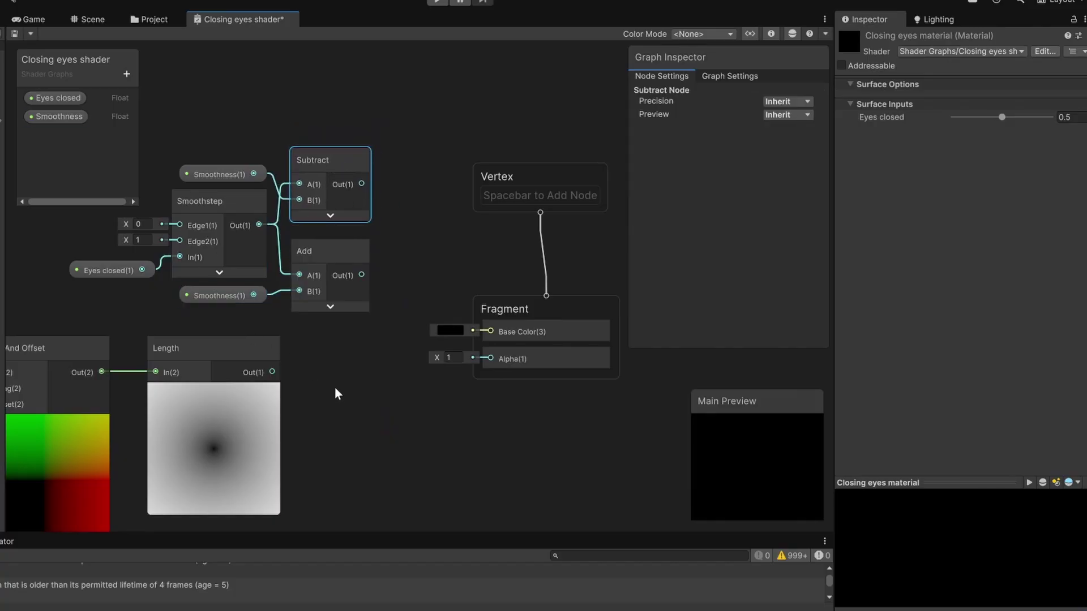
{"action": "scroll", "coordinate": [336, 390], "scroll_direction": "down", "scroll_amount": 3}
{"action": "left_click_drag", "start_coordinate": [371, 194], "coordinate": [139, 499]}
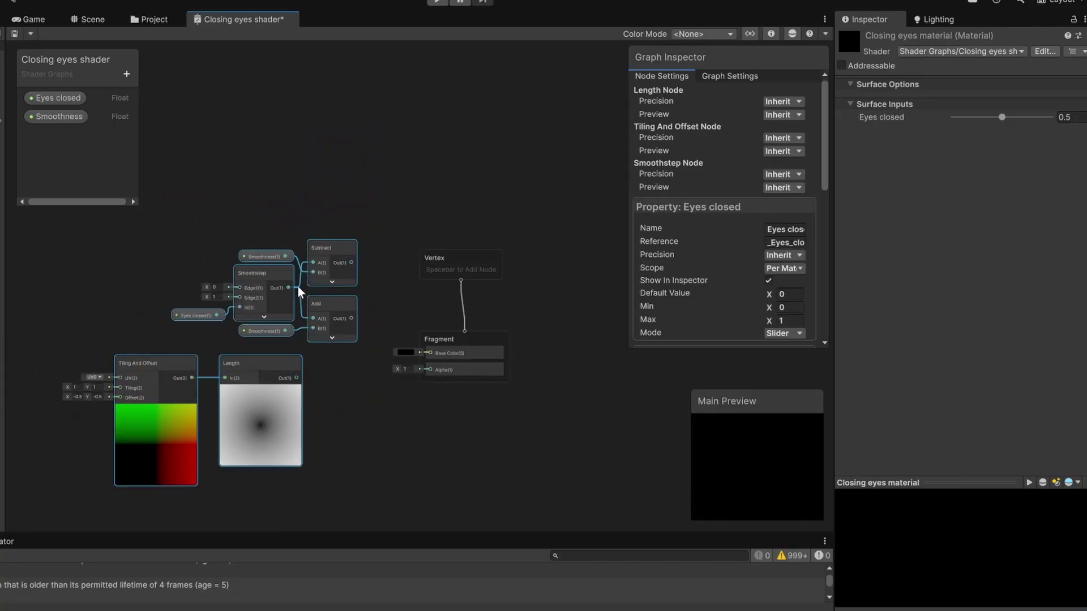
{"action": "left_click_drag", "start_coordinate": [270, 277], "coordinate": [187, 286]}
{"action": "left_click", "coordinate": [285, 287]}
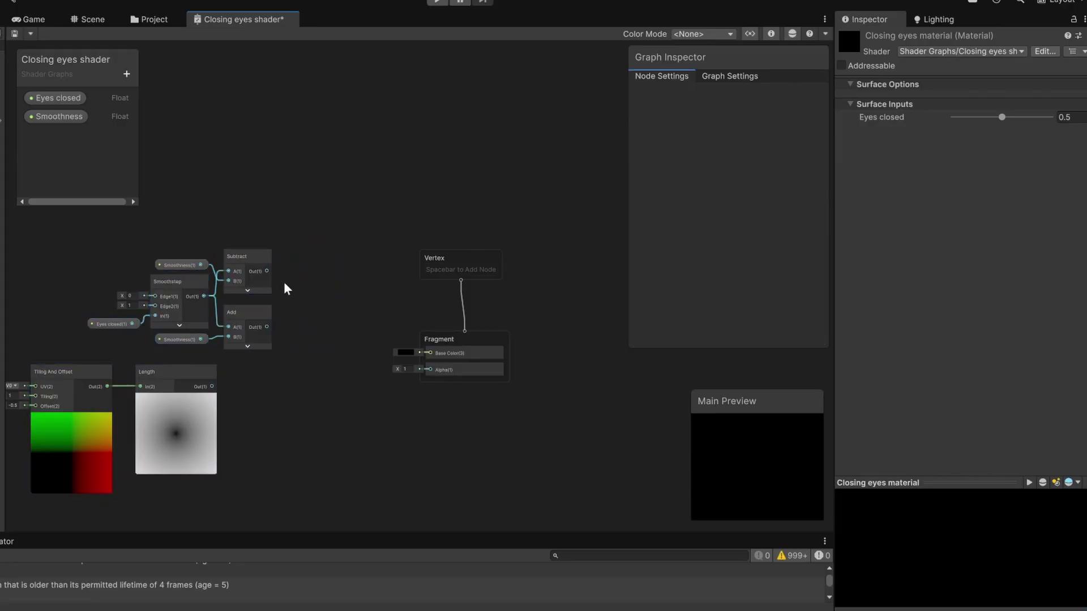
Create a second Smoothstep with Subtract into Edge1, Add into Edge2 and Length into In, and connect its Out to the Fragment's Alpha
{"action": "left_click_drag", "start_coordinate": [267, 272], "coordinate": [319, 314]}
{"action": "type", "text": "sm"}
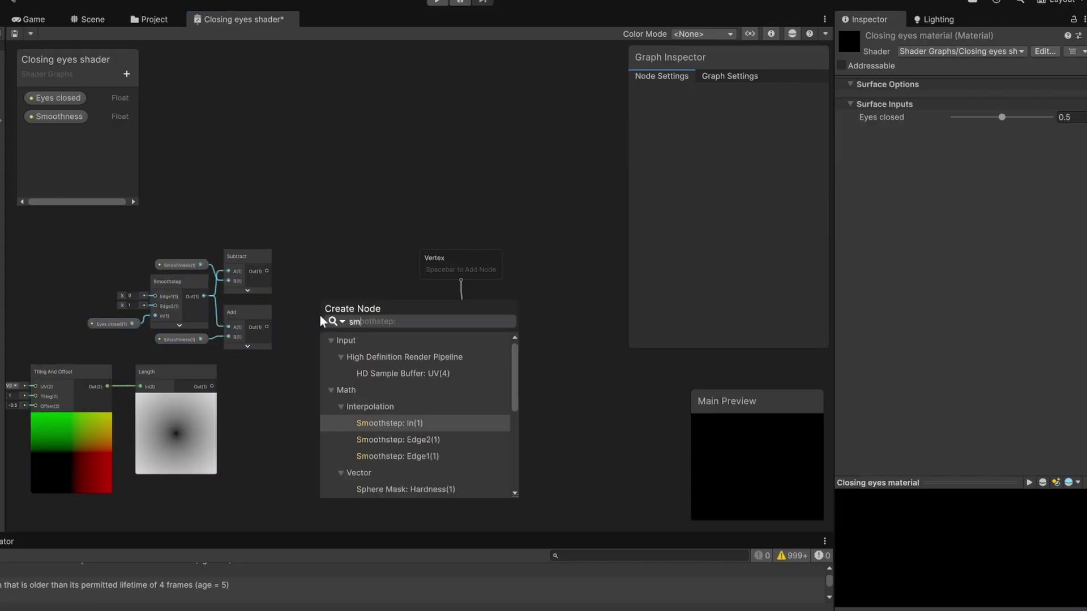
{"action": "type", "text": "oo"}
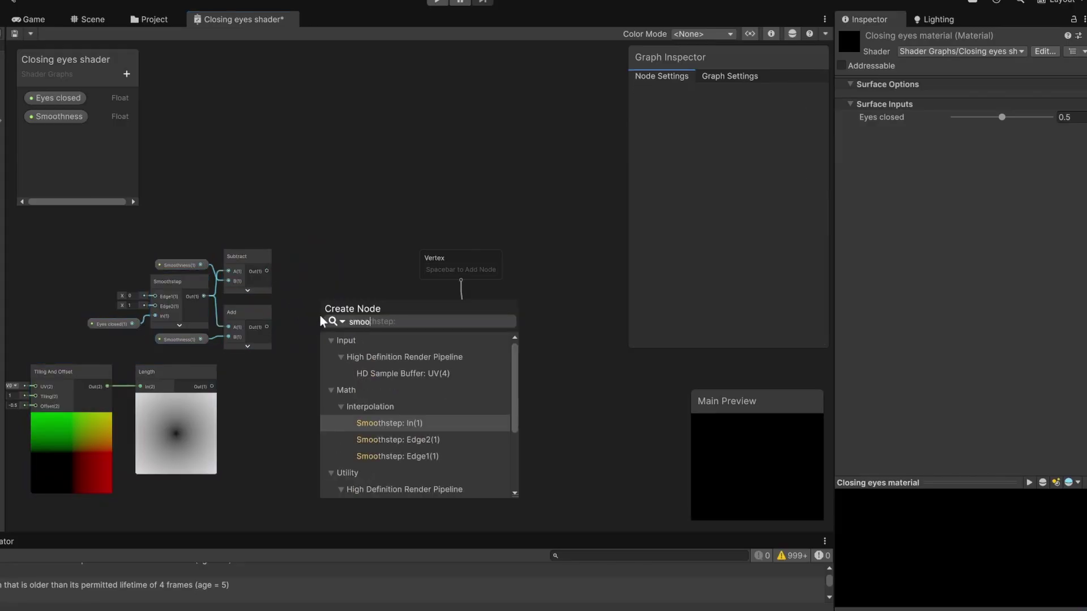
{"action": "key", "text": "Down"}
{"action": "key", "text": "Down"}
{"action": "key", "text": "Return"}
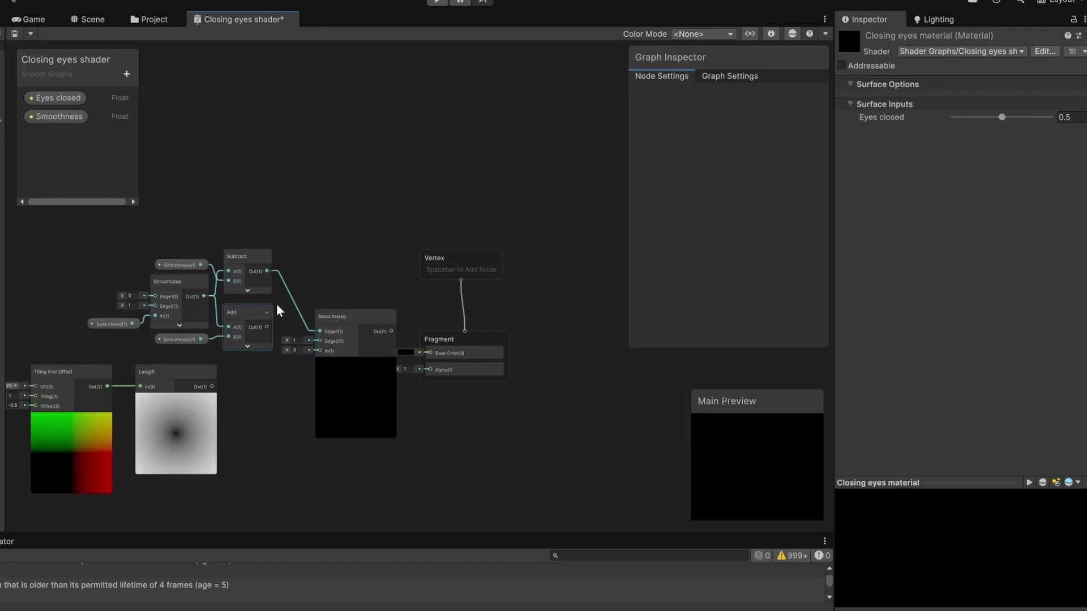
{"action": "left_click_drag", "start_coordinate": [341, 310], "coordinate": [321, 291]}
{"action": "left_click_drag", "start_coordinate": [218, 387], "coordinate": [321, 300]}
{"action": "left_click_drag", "start_coordinate": [349, 265], "coordinate": [430, 370]}
{"action": "left_click", "coordinate": [336, 386]}
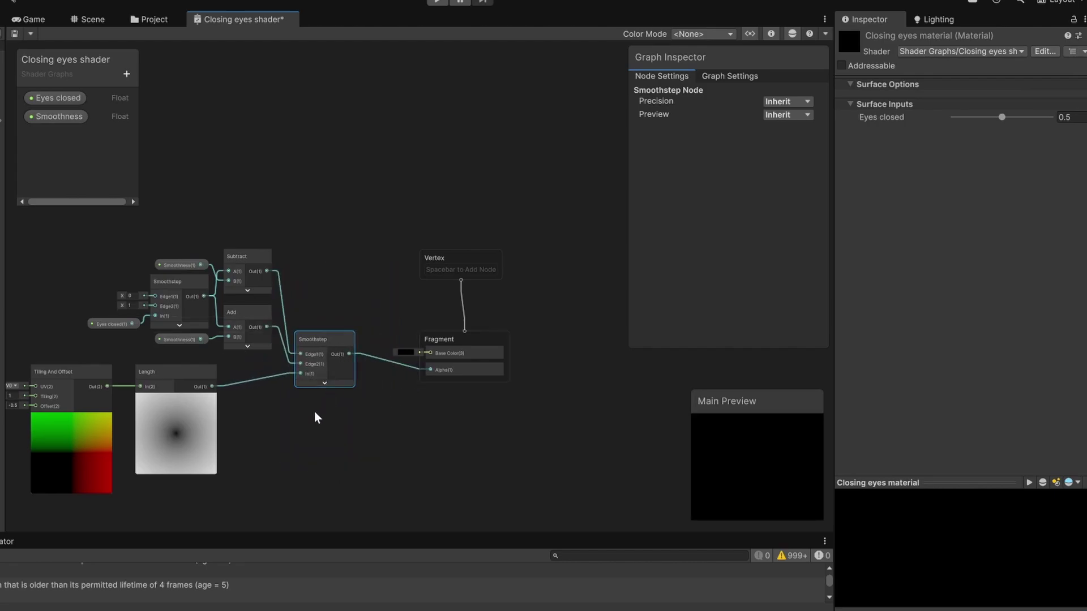
Move the Tiling And Offset and Length nodes closer to the second Smoothstep node
{"action": "left_click_drag", "start_coordinate": [42, 362], "coordinate": [189, 418]}
{"action": "left_click_drag", "start_coordinate": [190, 373], "coordinate": [245, 378]}
{"action": "left_click", "coordinate": [319, 417]}
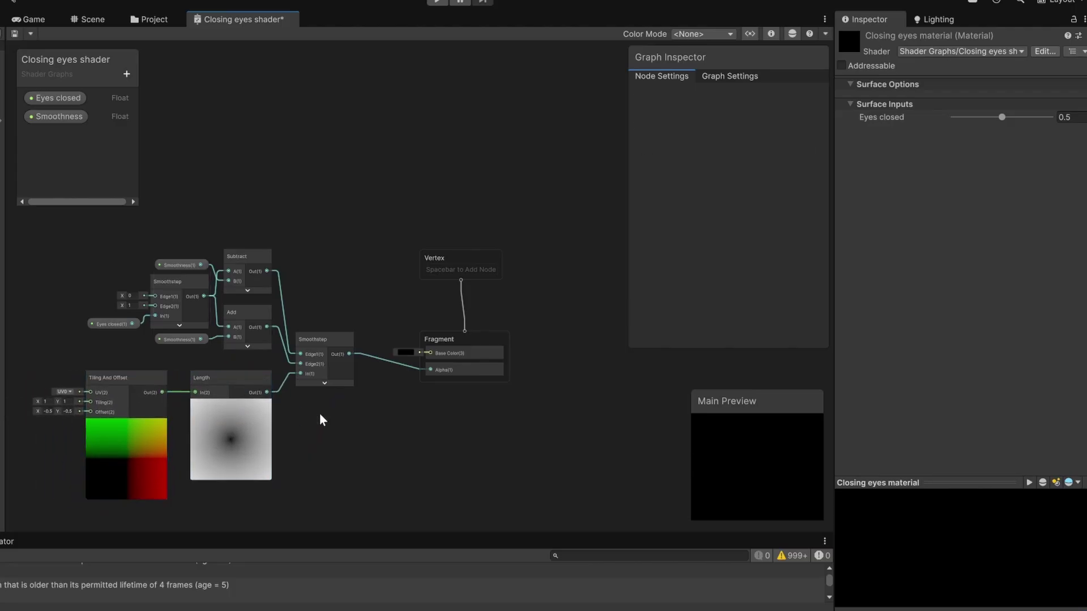
Preview the soft-edged mask in the Game view with the material's Smoothness at 0.0297 and Eyes closed at 0.5
{"action": "left_click", "coordinate": [34, 20]}
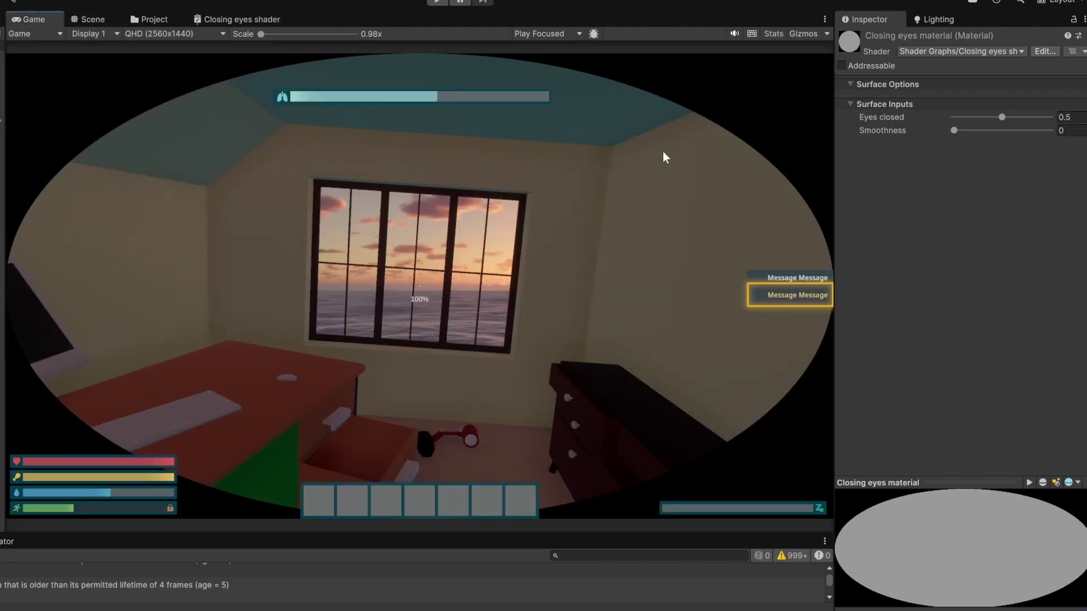
{"action": "mouse_move", "coordinate": [1003, 117]}
{"action": "left_mouse_down"}
{"action": "mouse_move", "coordinate": [953, 117]}
{"action": "mouse_move", "coordinate": [995, 116]}
{"action": "mouse_move", "coordinate": [977, 131]}
{"action": "mouse_move", "coordinate": [1029, 117]}
{"action": "mouse_move", "coordinate": [981, 114]}
{"action": "mouse_move", "coordinate": [1002, 117]}
{"action": "left_mouse_up"}
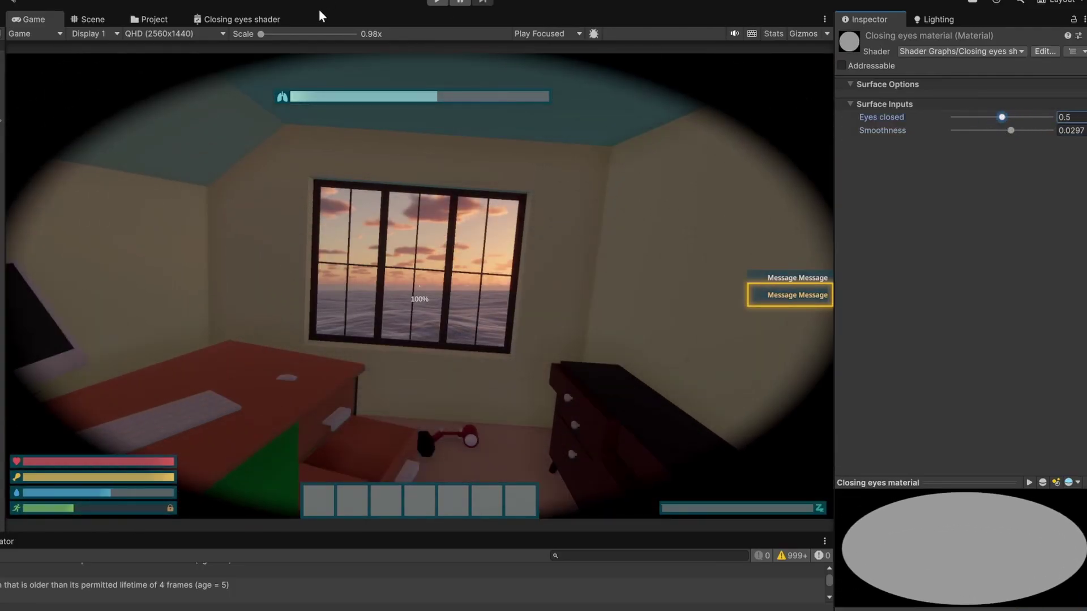
Invert the first Smoothstep by setting Edge1 to 1 and Edge2 to 0, and save the shader graph
{"action": "left_click", "coordinate": [271, 24]}
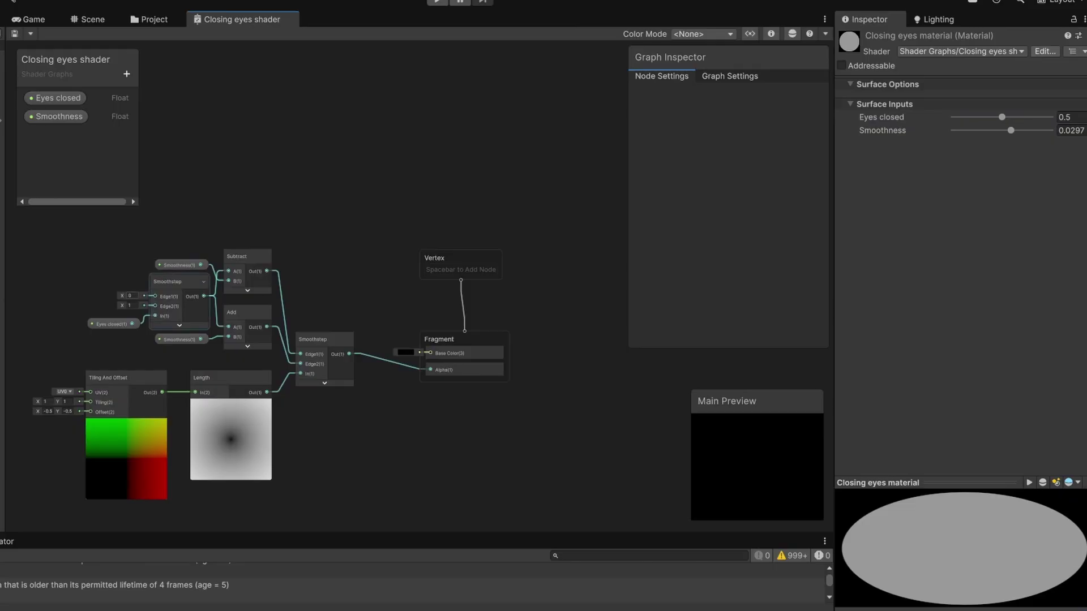
{"action": "key", "text": "Tab"}
{"action": "type", "text": "0"}
{"action": "key", "text": "ctrl+s"}
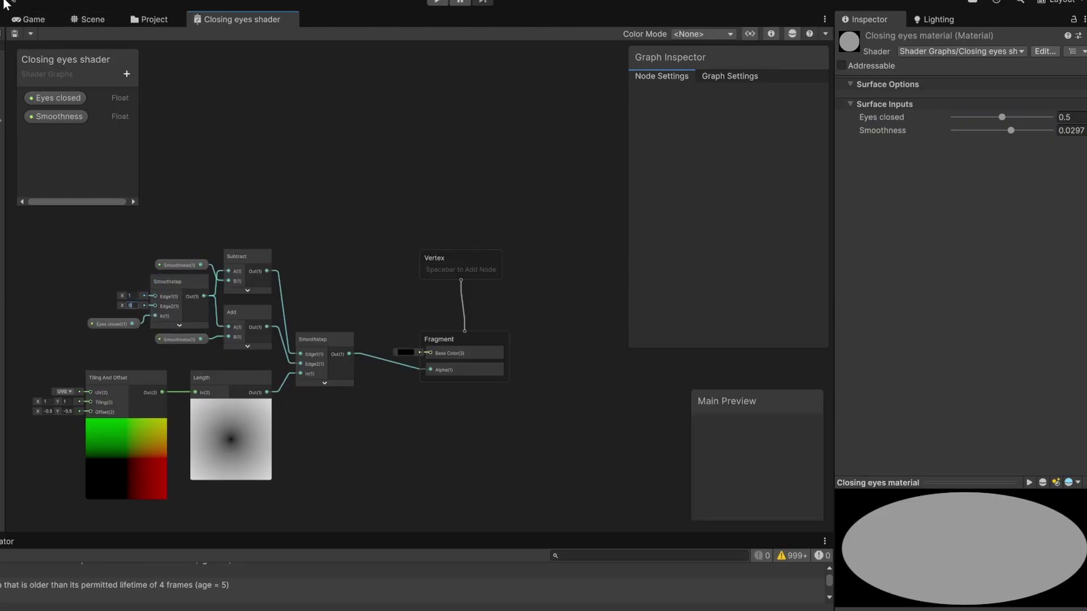
Preview the closing effect in the Game view by raising the material's Eyes closed value to 1 and adjusting its Smoothness
{"action": "left_click", "coordinate": [33, 20]}
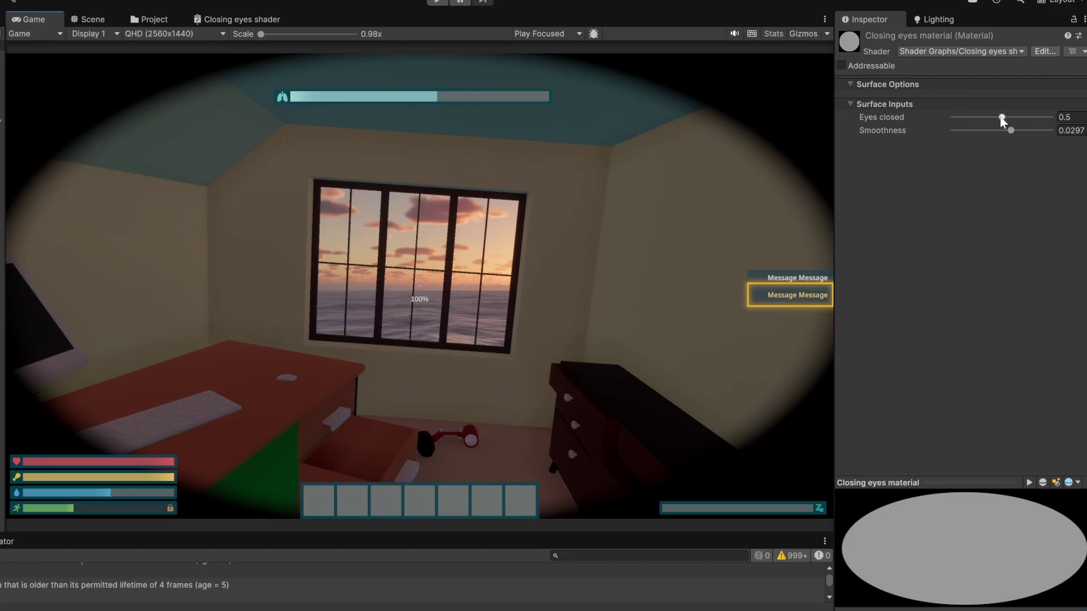
{"action": "left_click_drag", "start_coordinate": [996, 119], "coordinate": [1050, 118]}
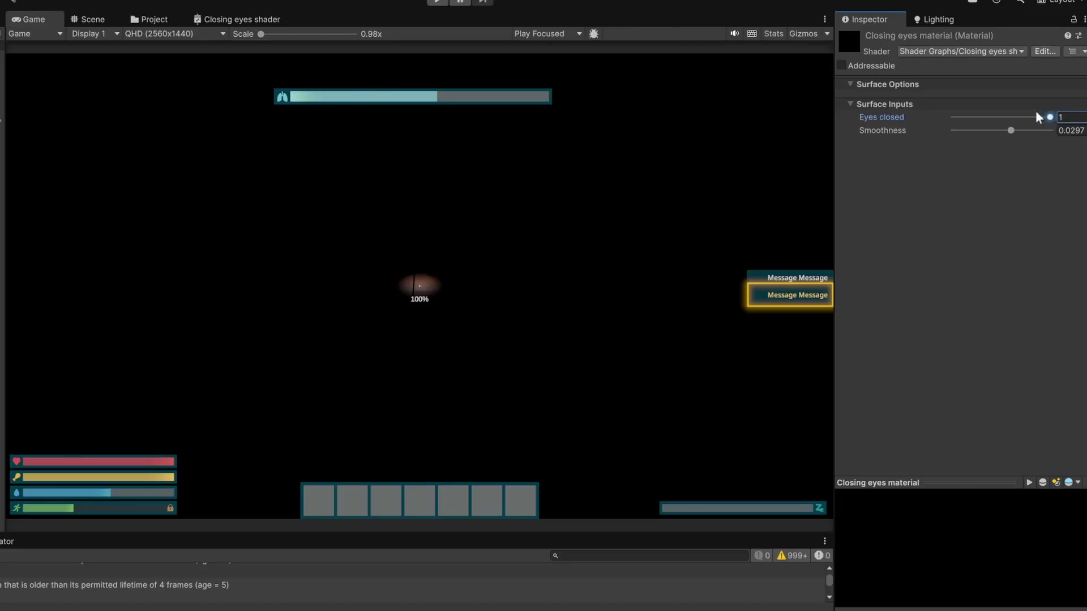
{"action": "left_click", "coordinate": [1012, 130]}
{"action": "left_click_drag", "start_coordinate": [1014, 129], "coordinate": [942, 118]}
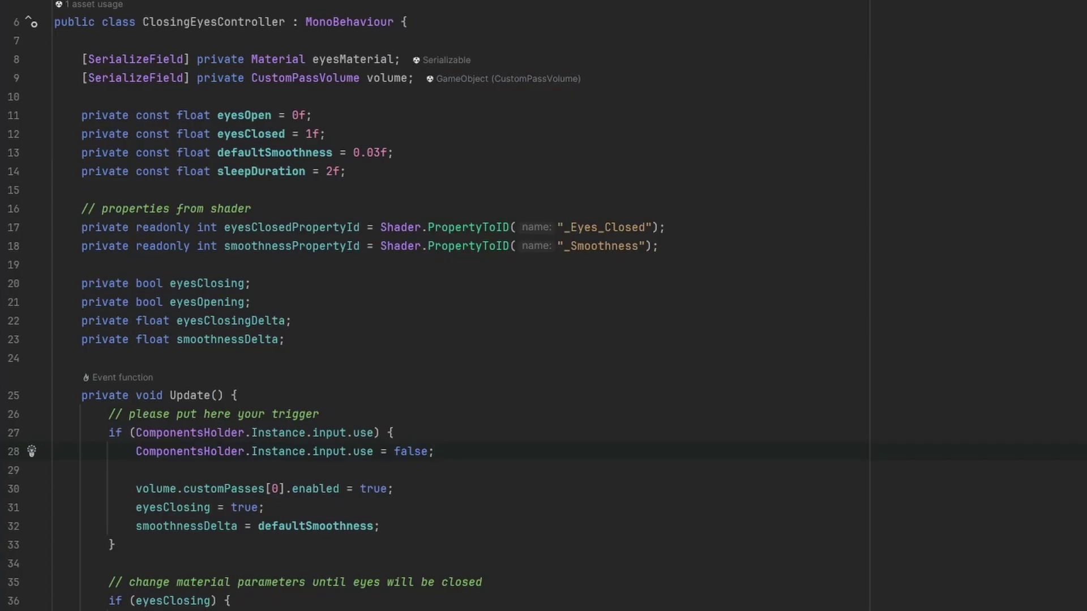
Switch to the code editor and examine the serialized eyesMaterial and volume fields in the ClosingEyesController script
{"action": "left_click_drag", "start_coordinate": [414, 78], "coordinate": [68, 58]}
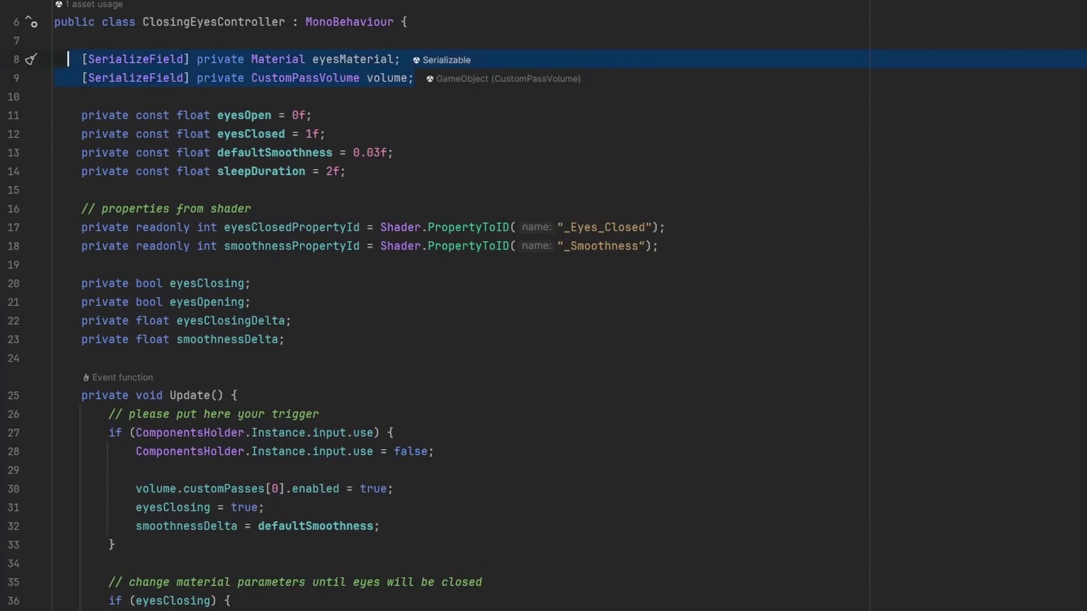
{"action": "left_click", "coordinate": [346, 61]}
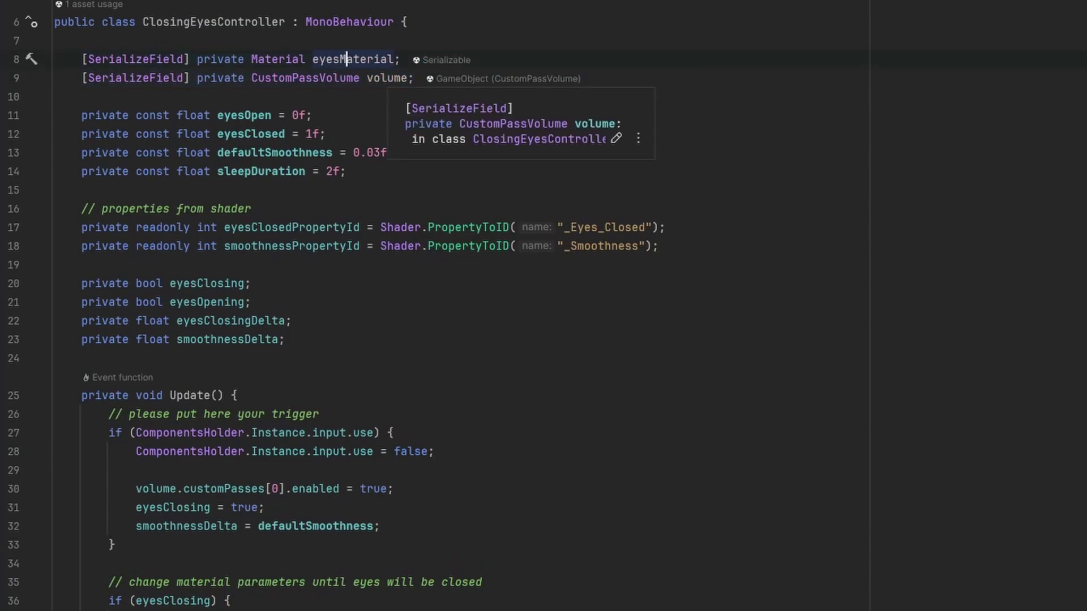
{"action": "left_click", "coordinate": [388, 78]}
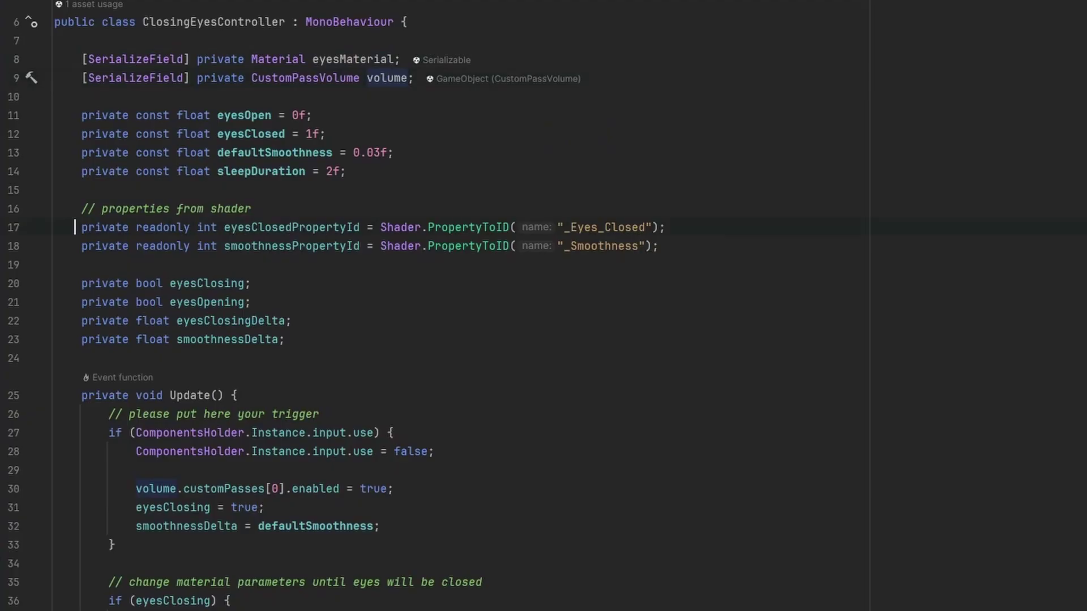
Examine the _Eyes_Closed and _Smoothness property IDs in the script and compare them with the shader graph's Eyes closed property in Unity
{"action": "left_click_drag", "start_coordinate": [74, 227], "coordinate": [660, 245]}
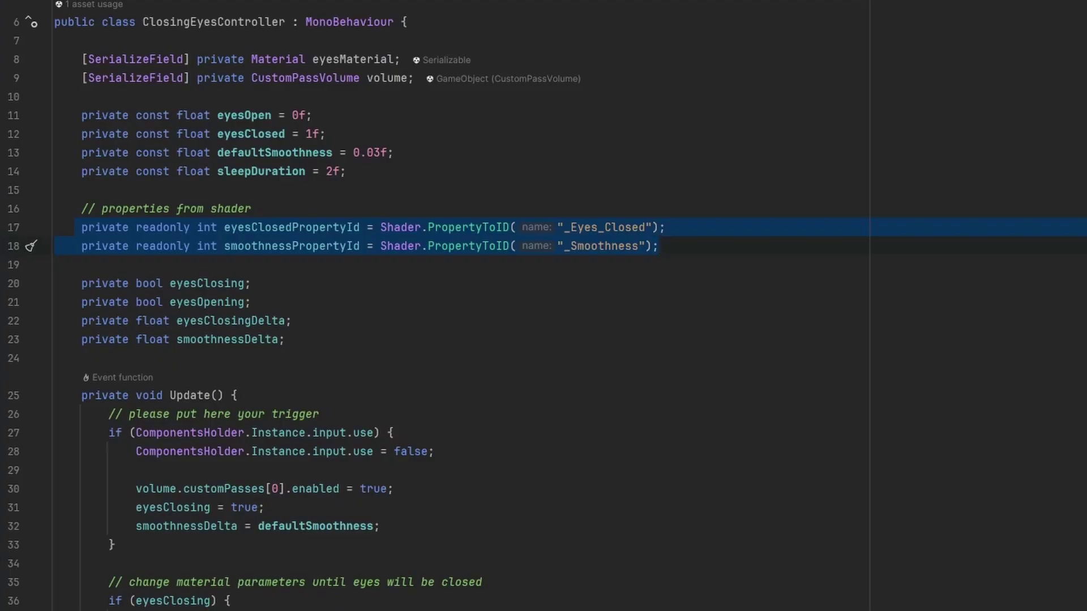
{"action": "double_click", "coordinate": [627, 230]}
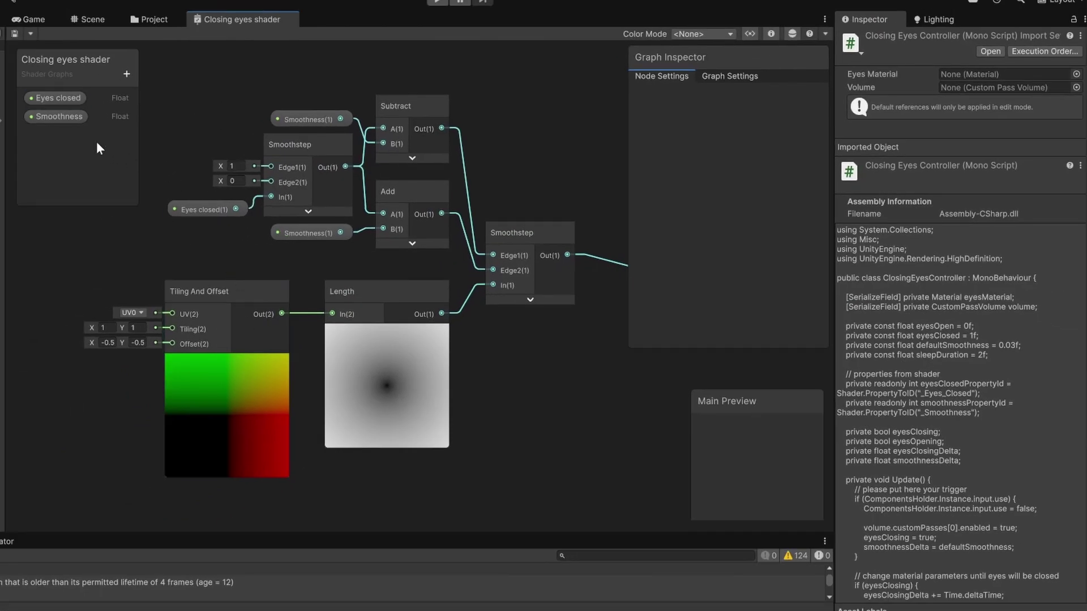
{"action": "left_click", "coordinate": [64, 101]}
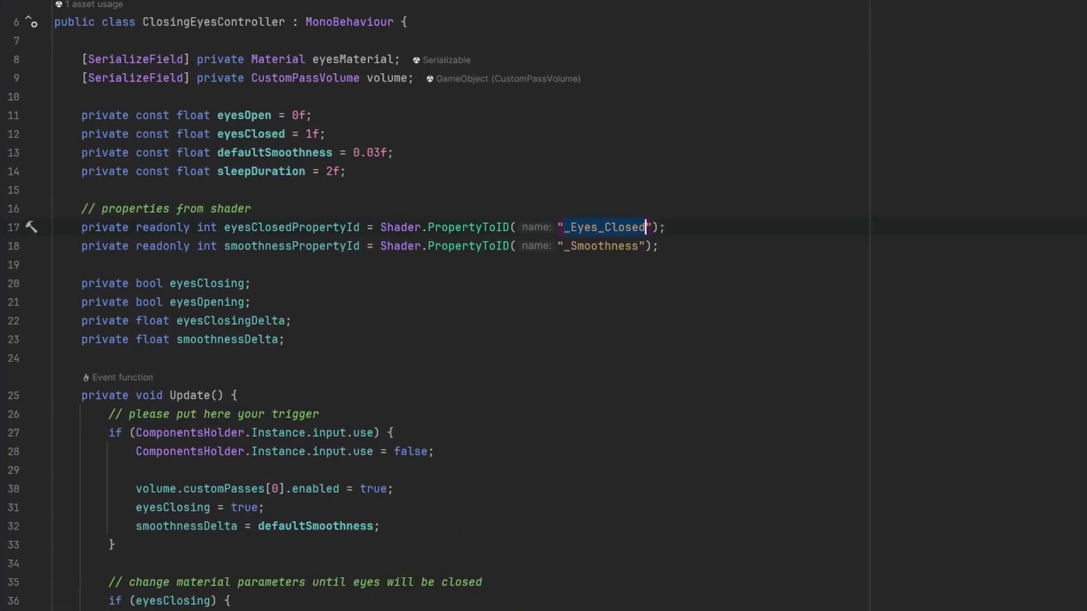
Return to the script and examine the trigger condition in Update and the line that resets the use input to false
{"action": "scroll", "coordinate": [332, 306], "scroll_direction": "down", "scroll_amount": 1}
{"action": "left_click", "coordinate": [109, 340]}
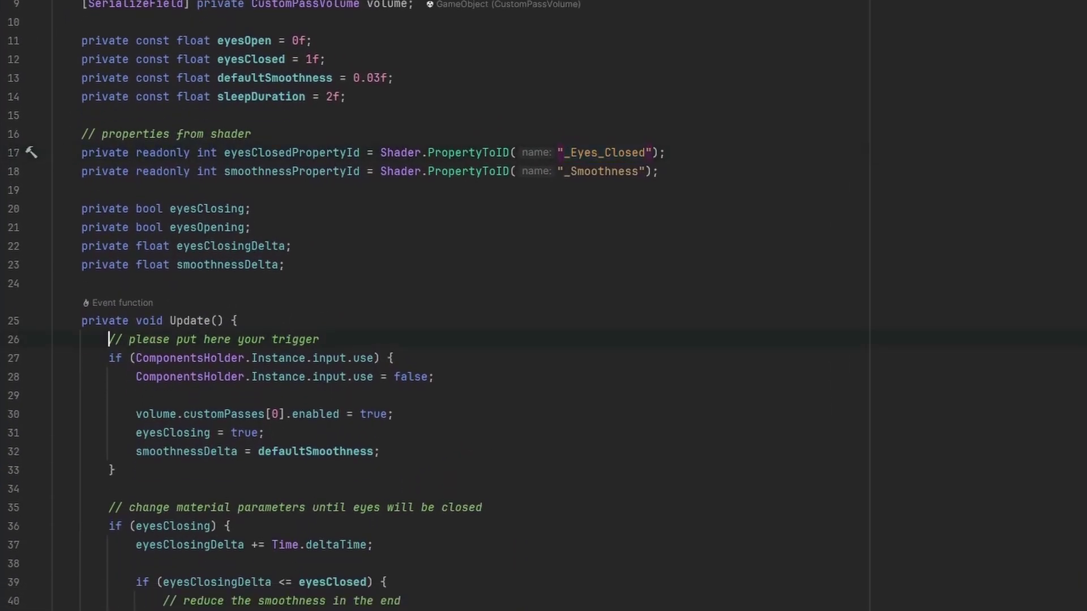
{"action": "left_click_drag", "start_coordinate": [109, 340], "coordinate": [395, 358]}
{"action": "left_click", "coordinate": [362, 360]}
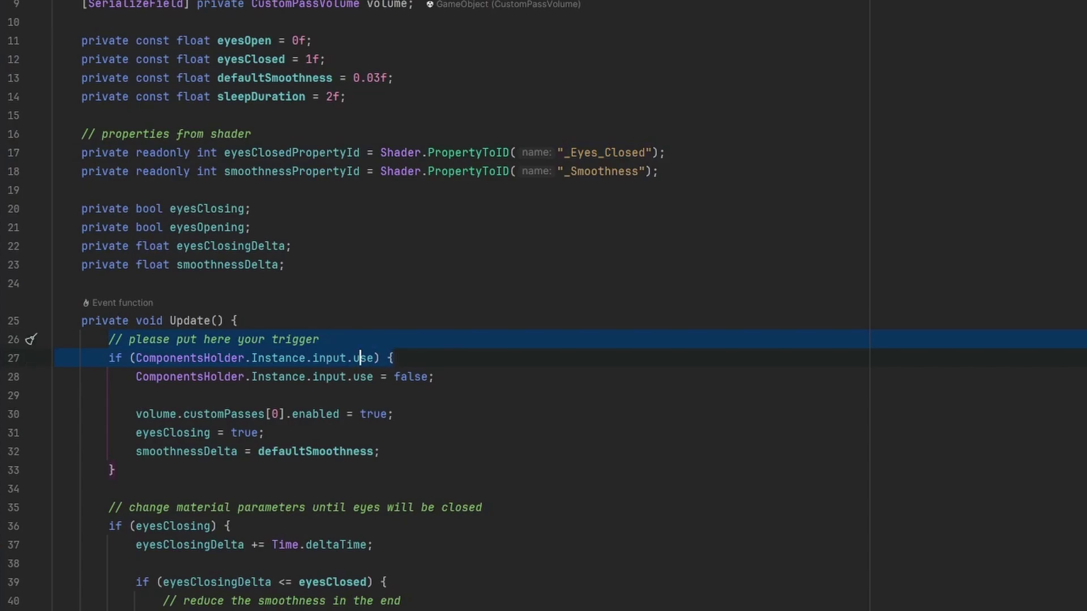
{"action": "triple_click", "coordinate": [361, 358]}
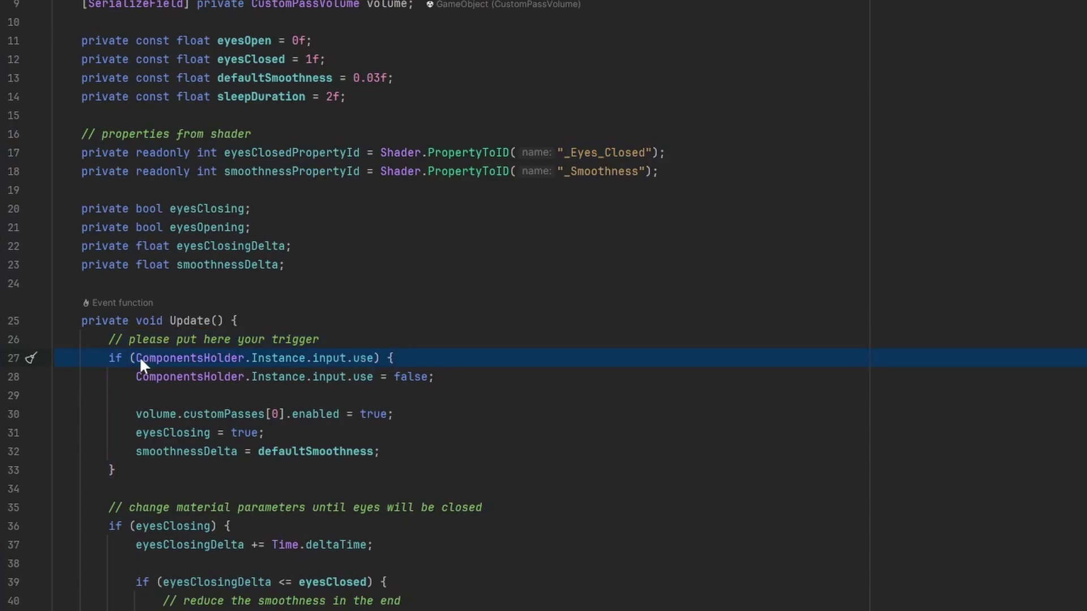
{"action": "left_click_drag", "start_coordinate": [133, 376], "coordinate": [435, 377]}
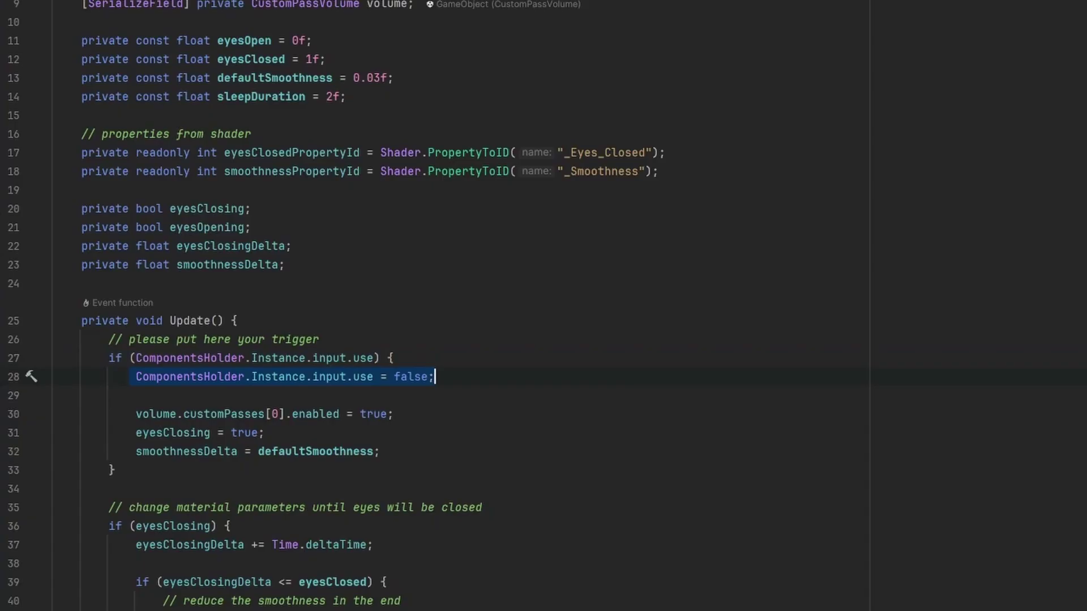
Examine the eyesClosing block in Update, highlighting its two eyesMaterial.SetFloat calls and the StartWakeUp coroutine call
{"action": "scroll", "coordinate": [544, 305], "scroll_direction": "down", "scroll_amount": 3}
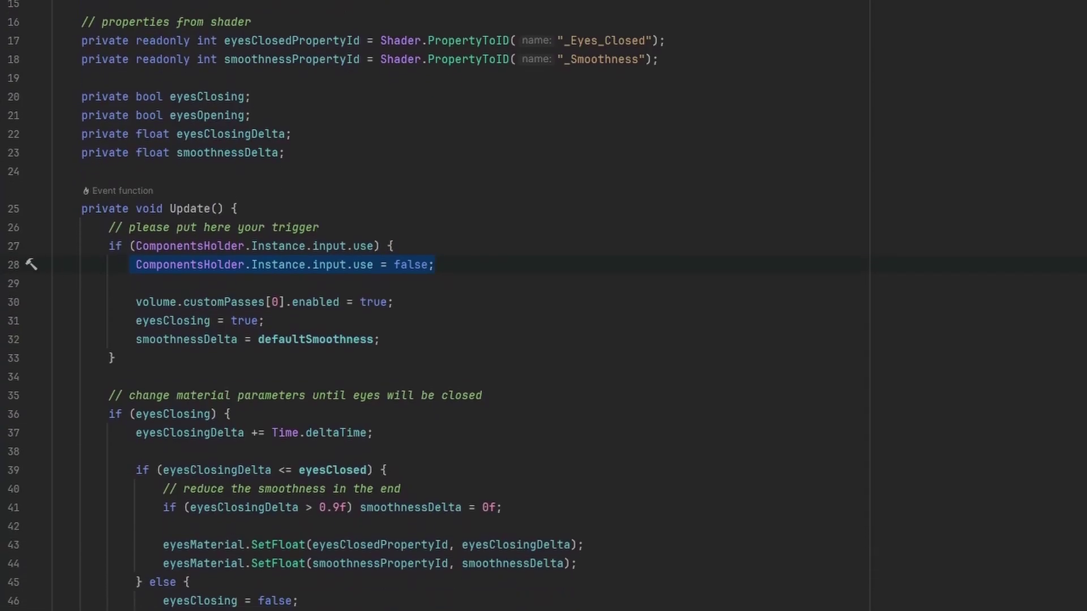
{"action": "scroll", "coordinate": [544, 305], "scroll_direction": "down", "scroll_amount": 3}
{"action": "scroll", "coordinate": [543, 306], "scroll_direction": "down", "scroll_amount": 1}
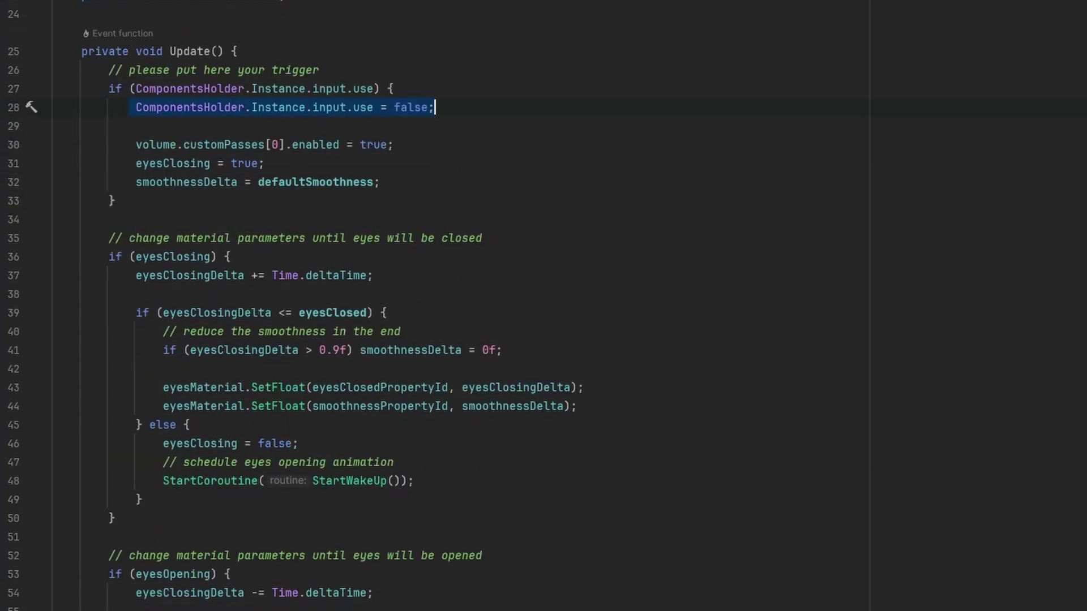
{"action": "left_click_drag", "start_coordinate": [163, 387], "coordinate": [578, 406]}
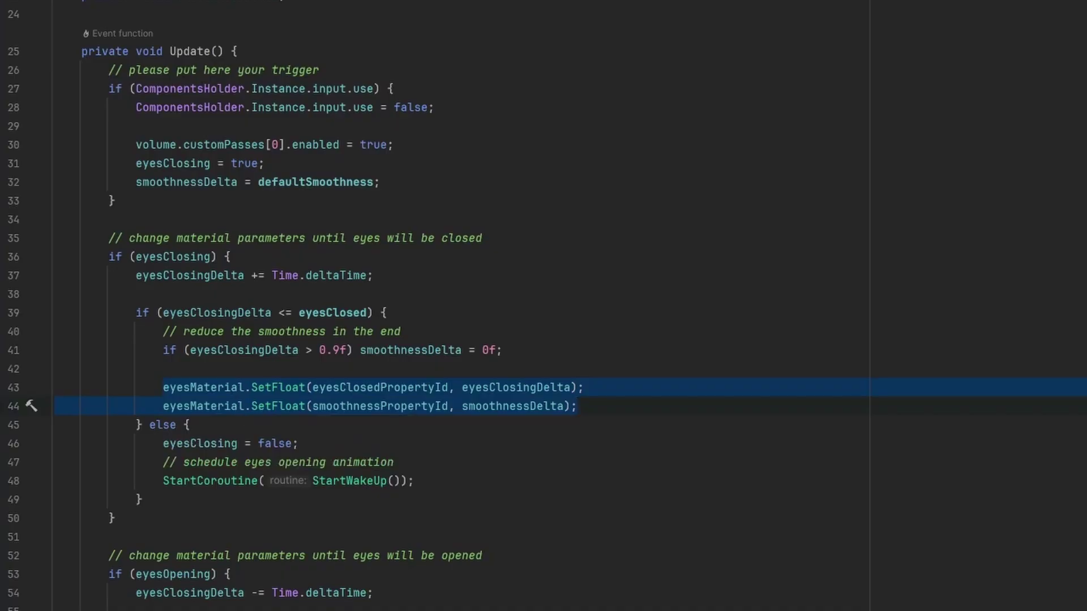
{"action": "left_click_drag", "start_coordinate": [163, 482], "coordinate": [417, 482]}
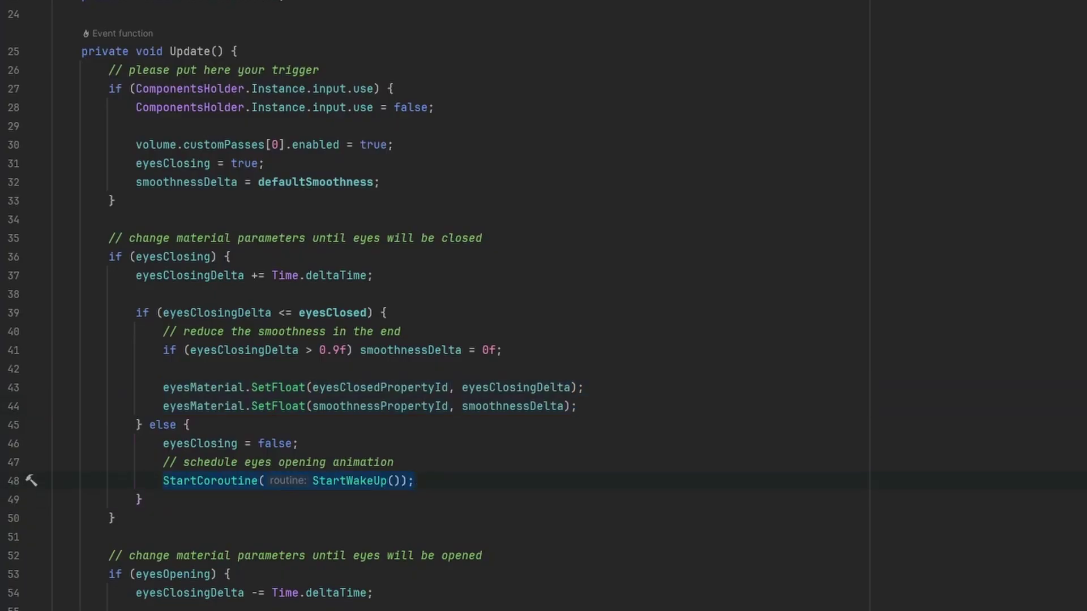
Examine the whole eyesOpening block in Update by highlighting it from its if condition through its closing brace
{"action": "scroll", "coordinate": [302, 306], "scroll_direction": "down", "scroll_amount": 3}
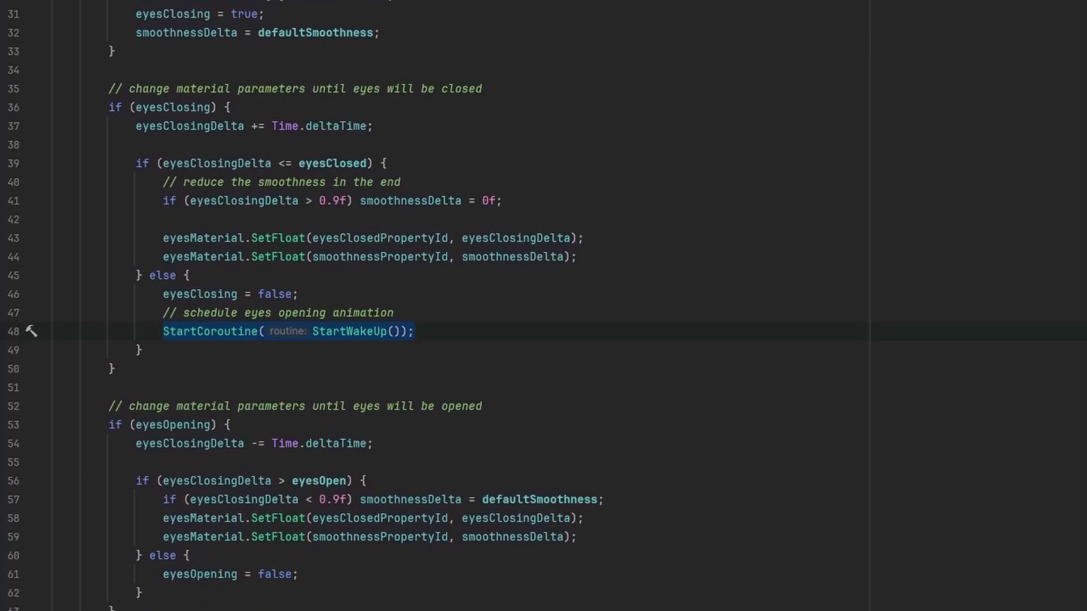
{"action": "left_click", "coordinate": [109, 424]}
{"action": "key", "text": "shift+Down"}
{"action": "key", "text": "shift+Down"}
{"action": "key", "text": "shift+Down"}
{"action": "key", "text": "shift+Down"}
{"action": "key", "text": "shift+Down"}
{"action": "key", "text": "shift+Down"}
{"action": "key", "text": "shift+Down"}
{"action": "key", "text": "shift+Down"}
{"action": "key", "text": "shift+Down"}
{"action": "key", "text": "shift+Down"}
Highlight the two eyesMaterial.SetFloat lines inside the eyesOpening block for review
{"action": "left_click", "coordinate": [266, 537]}
{"action": "key", "text": "Up"}
{"action": "key", "text": "Home"}
{"action": "key", "text": "ctrl+shift+Right"}
{"action": "key", "text": "ctrl+shift+Right"}
{"action": "key", "text": "ctrl+shift+Right"}
{"action": "key", "text": "ctrl+shift+Right"}
{"action": "key", "text": "ctrl+shift+Right"}
{"action": "key", "text": "ctrl+shift+Right"}
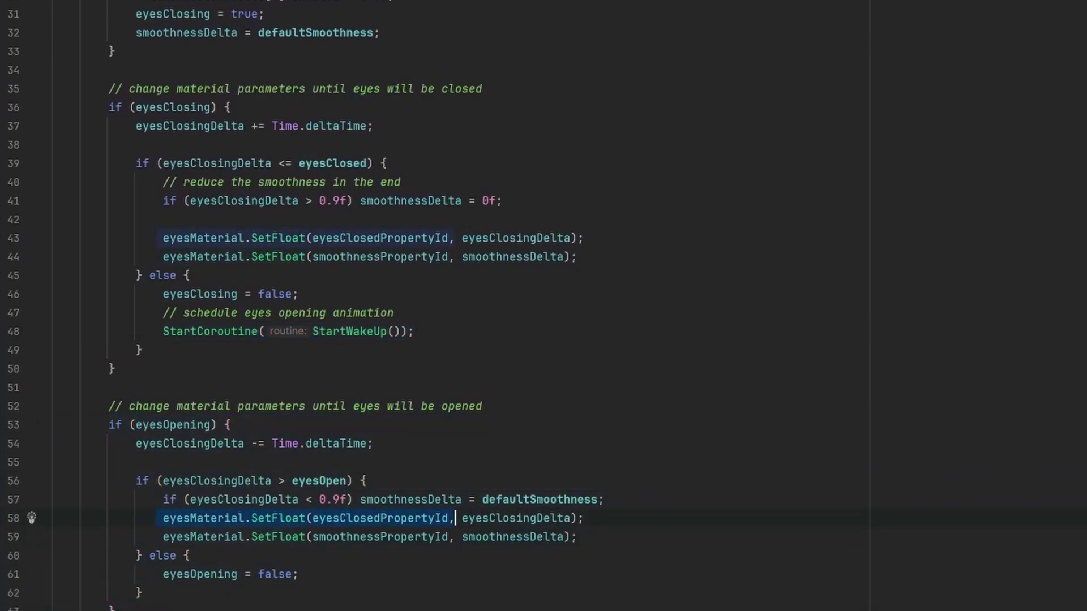
{"action": "key", "text": "shift+Down"}
{"action": "key", "text": "shift+End"}
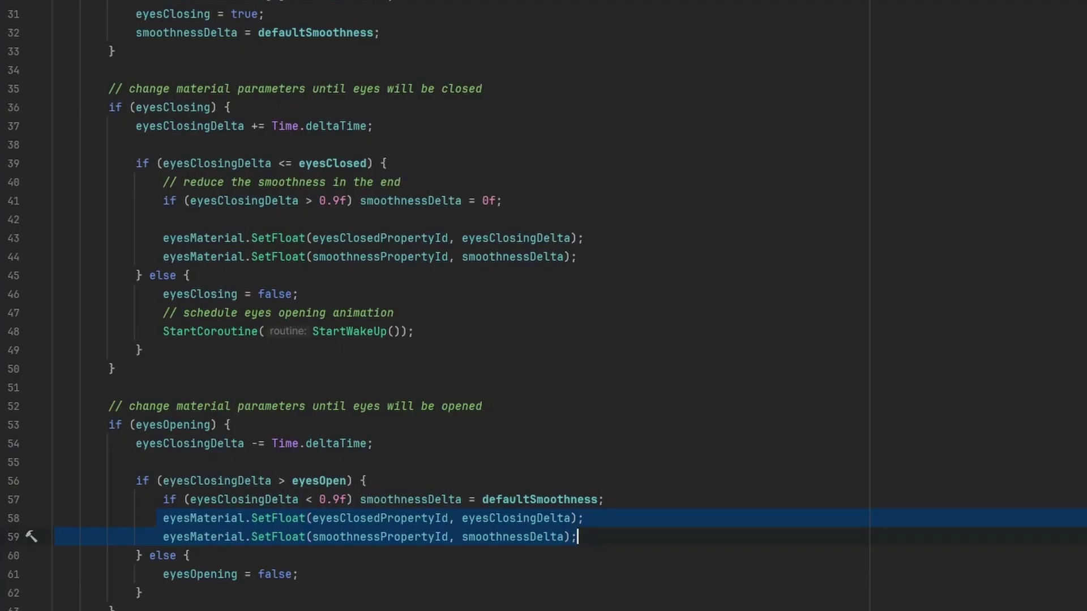